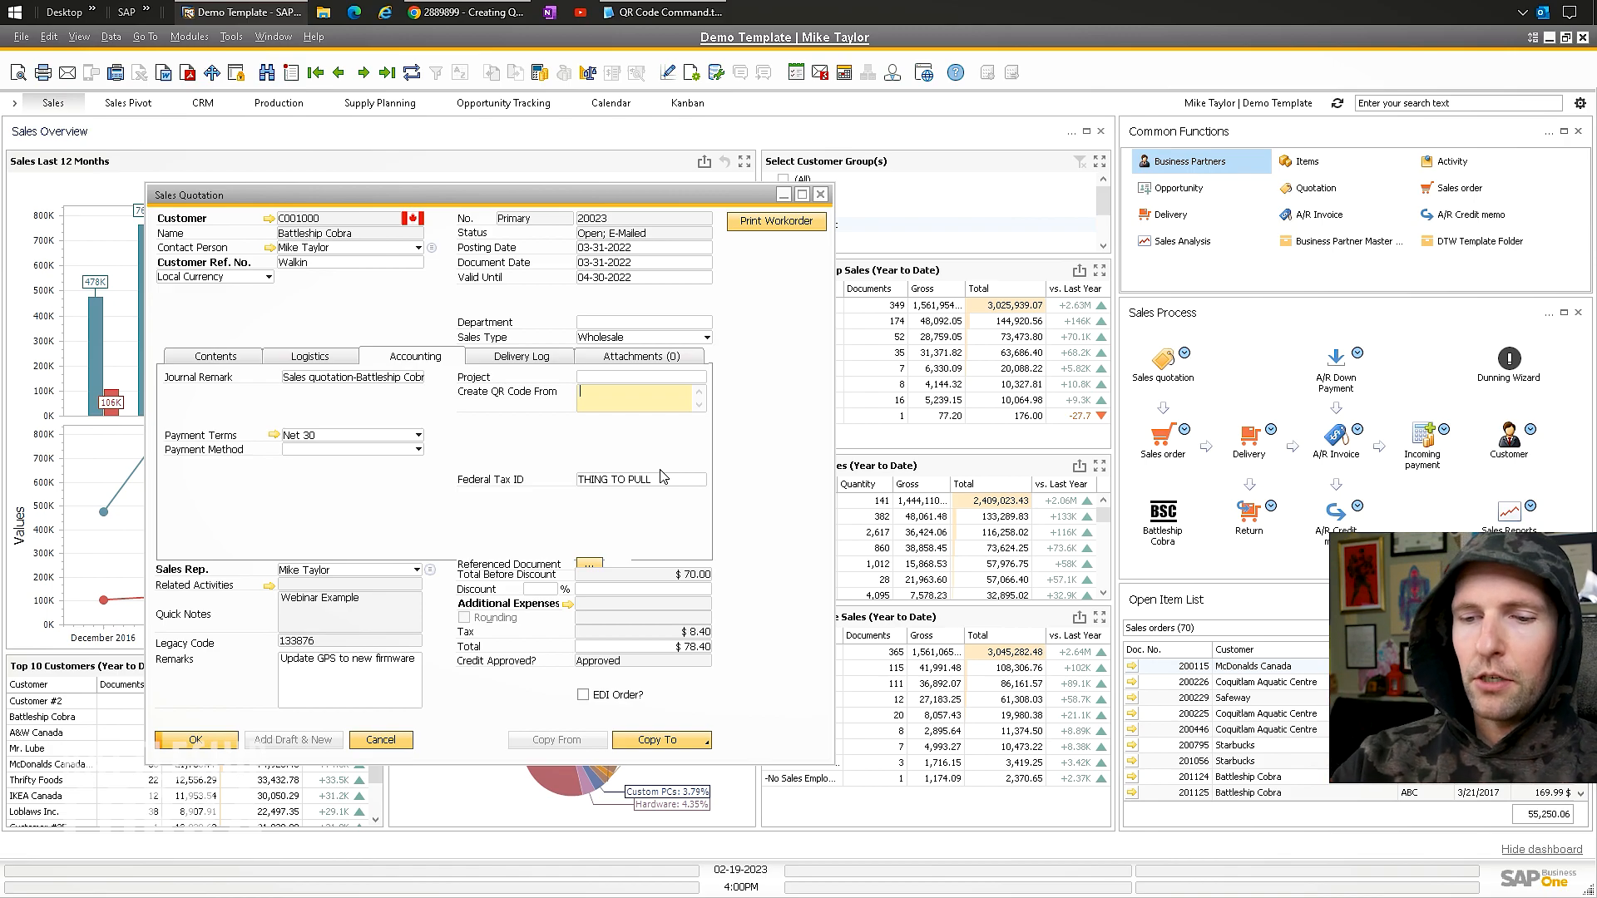
Save the quotation with TESTING as the QR code source and list its print layouts.
type("TESTING")
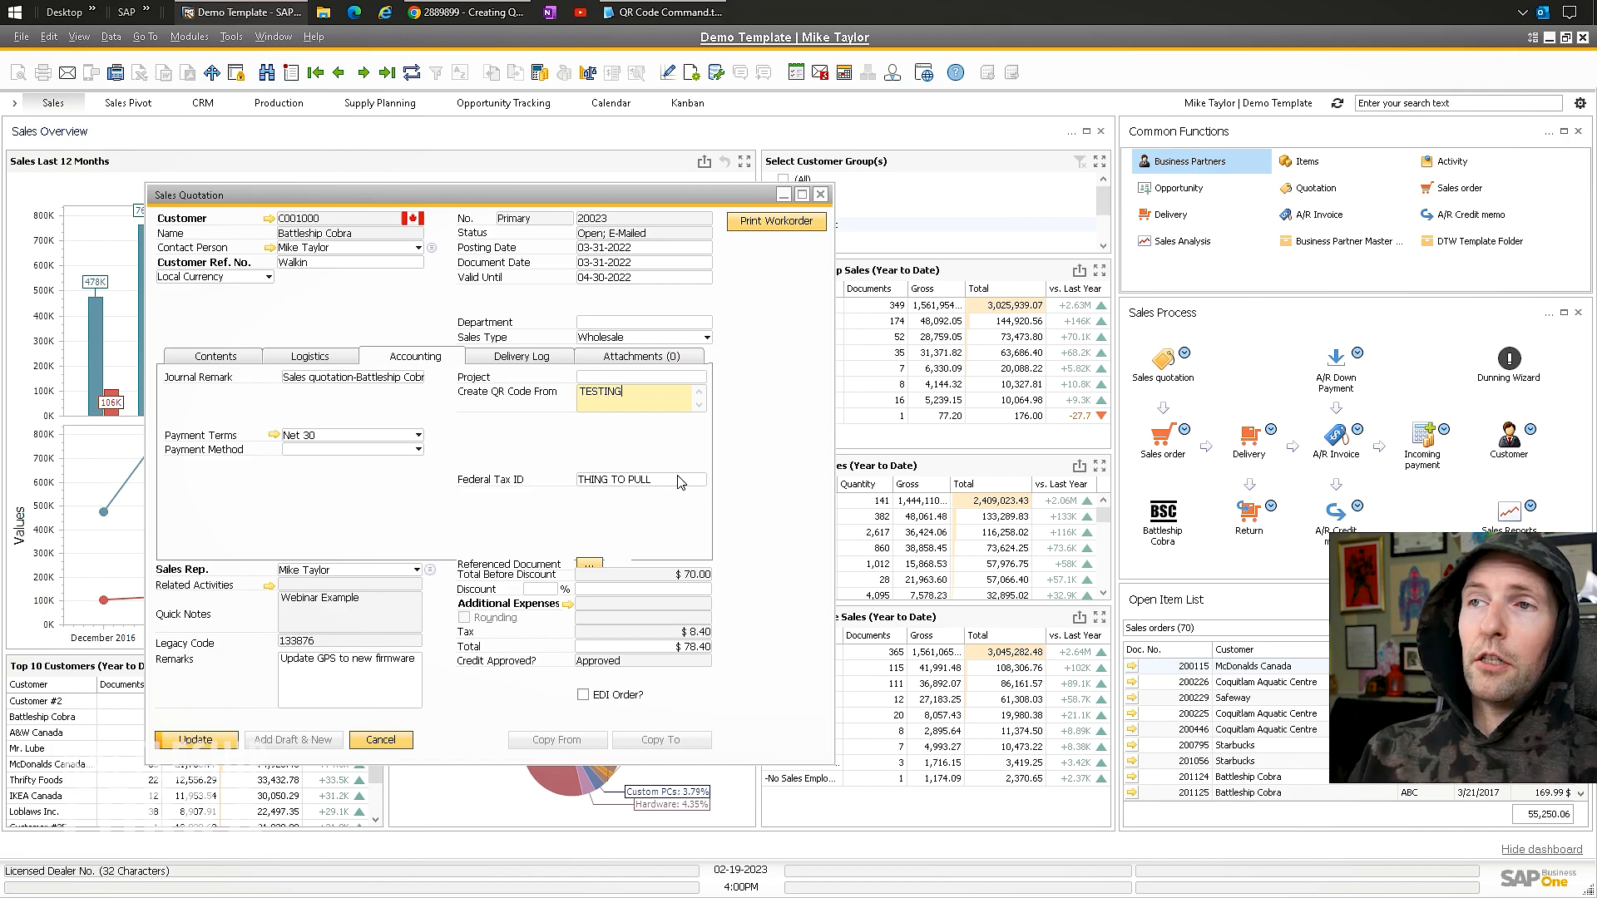
left_click(190, 743)
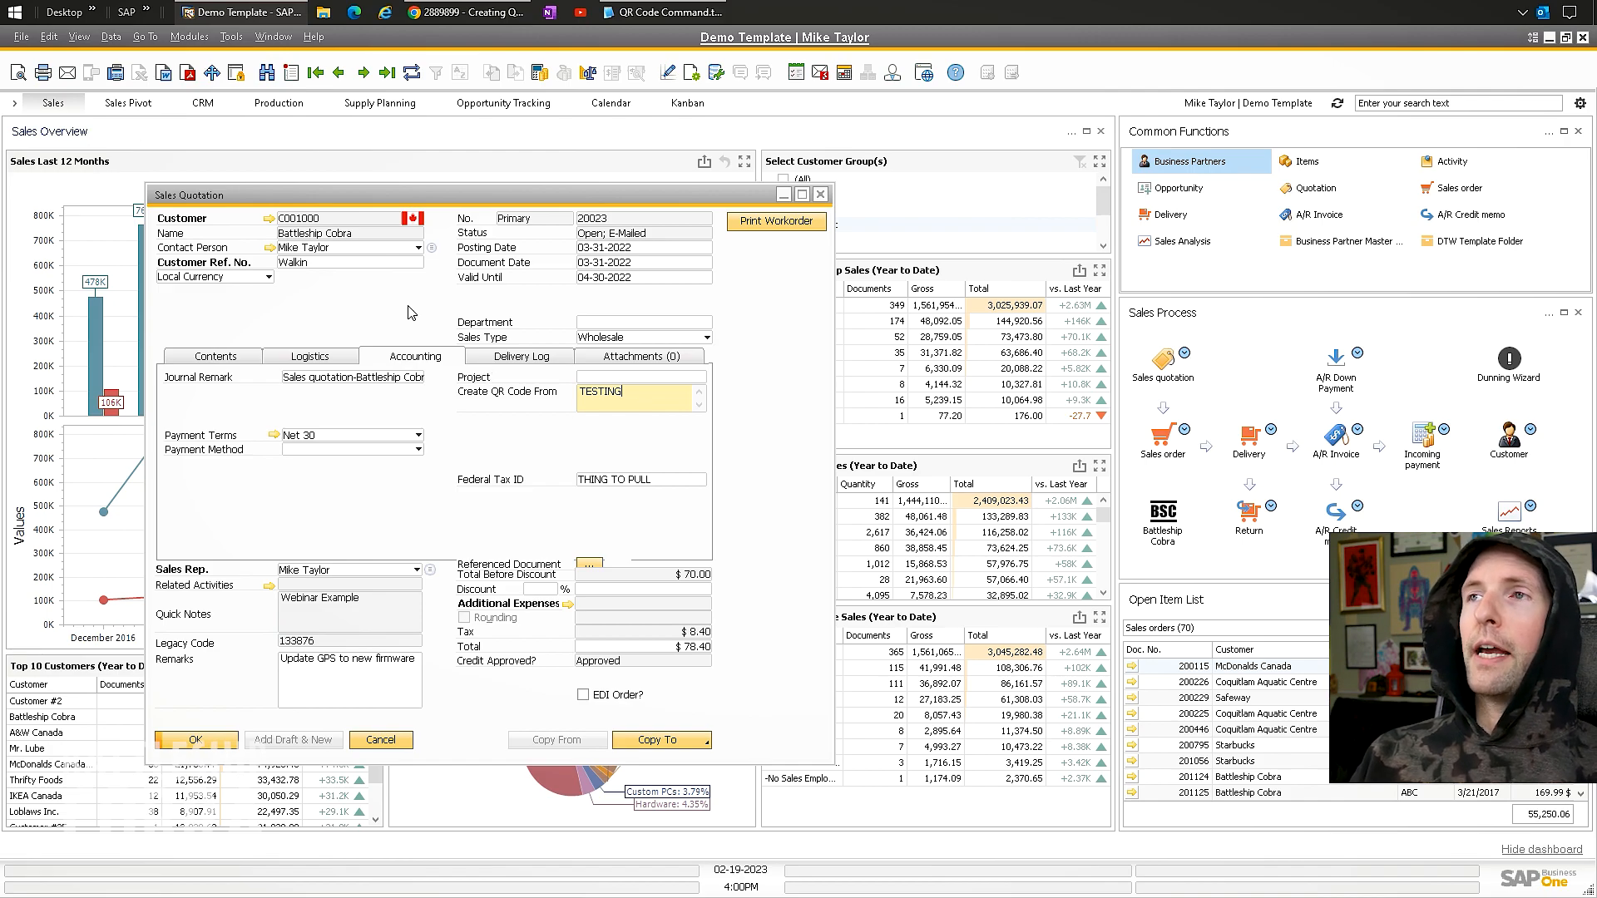
left_click(668, 73)
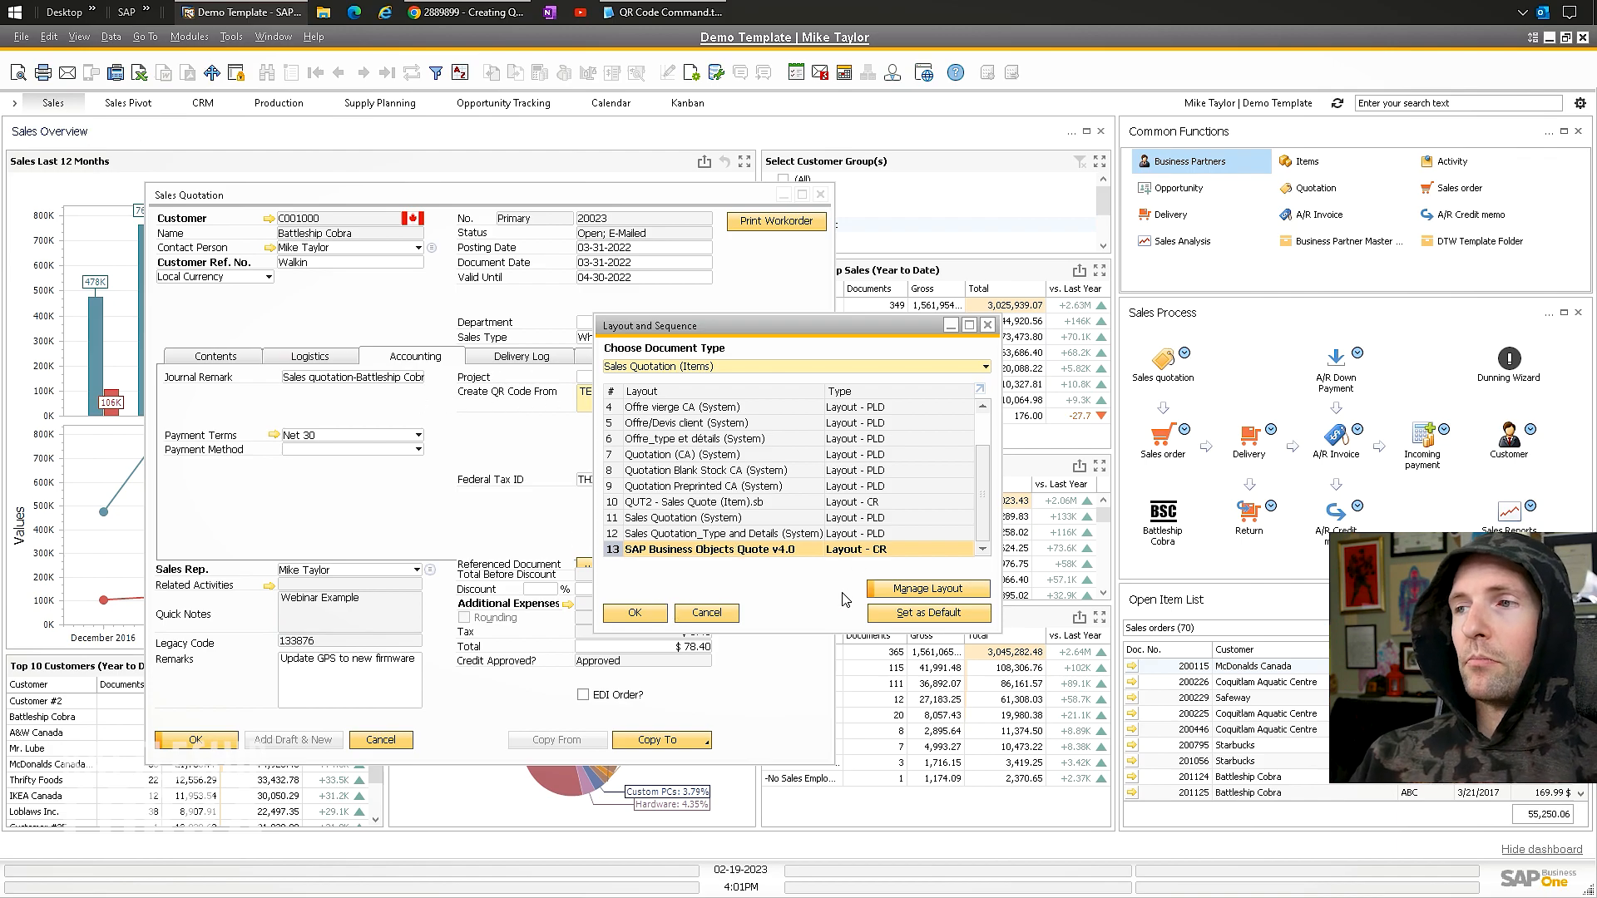
Edit the SAP Business Objects Quote v4.0 layout in Crystal Reports, then switch to the SAP note.
left_click(879, 590)
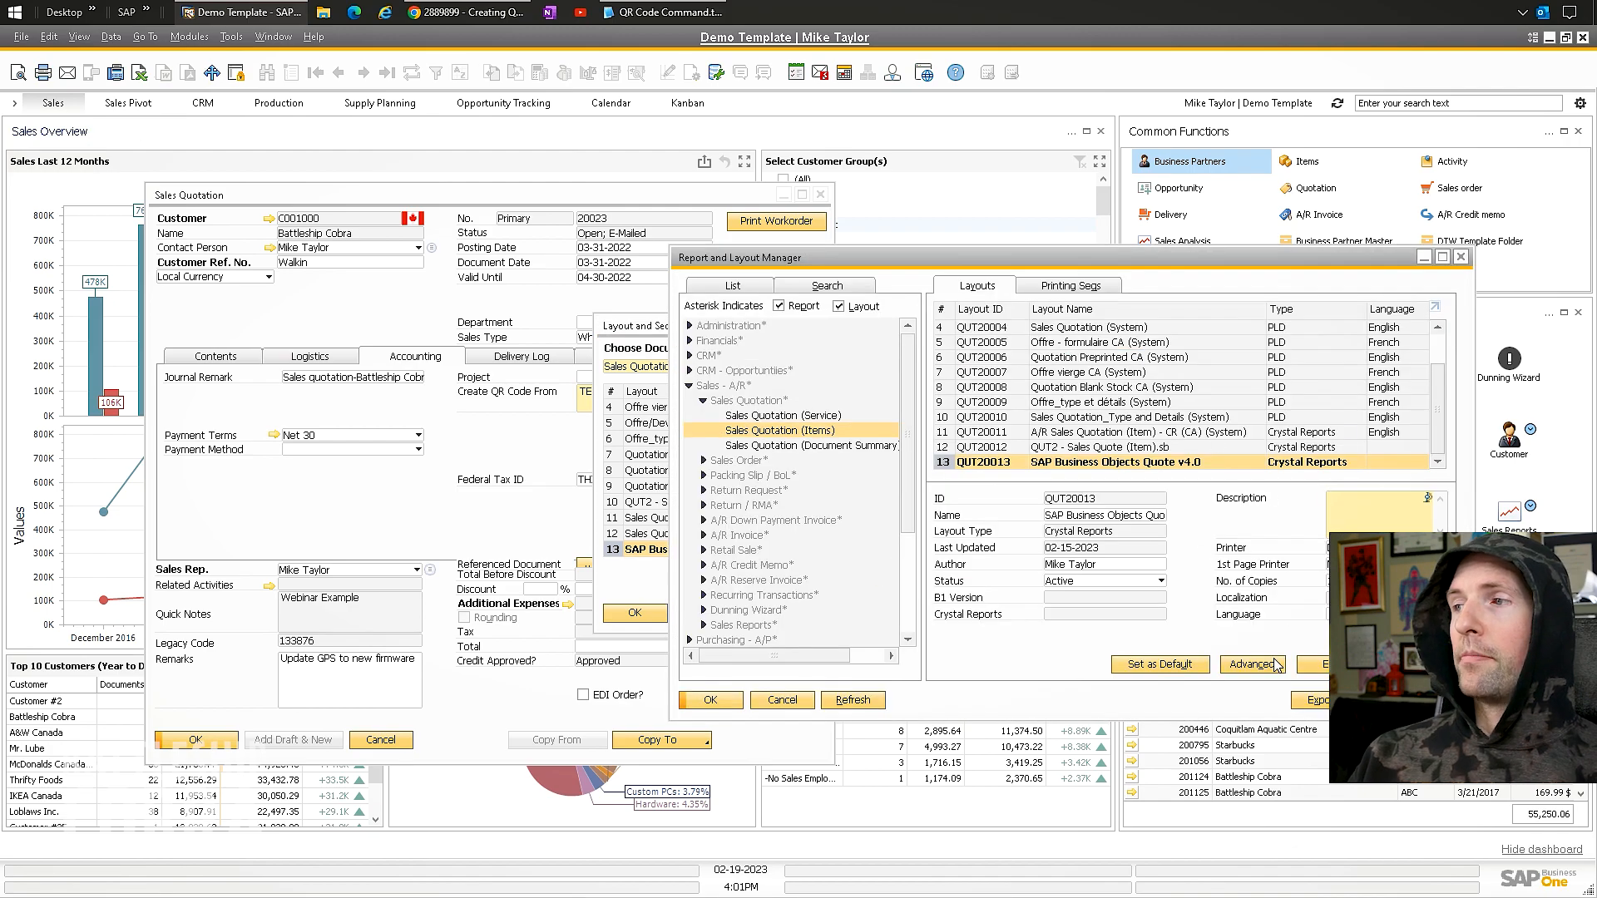
left_click_drag(1146, 261, 643, 246)
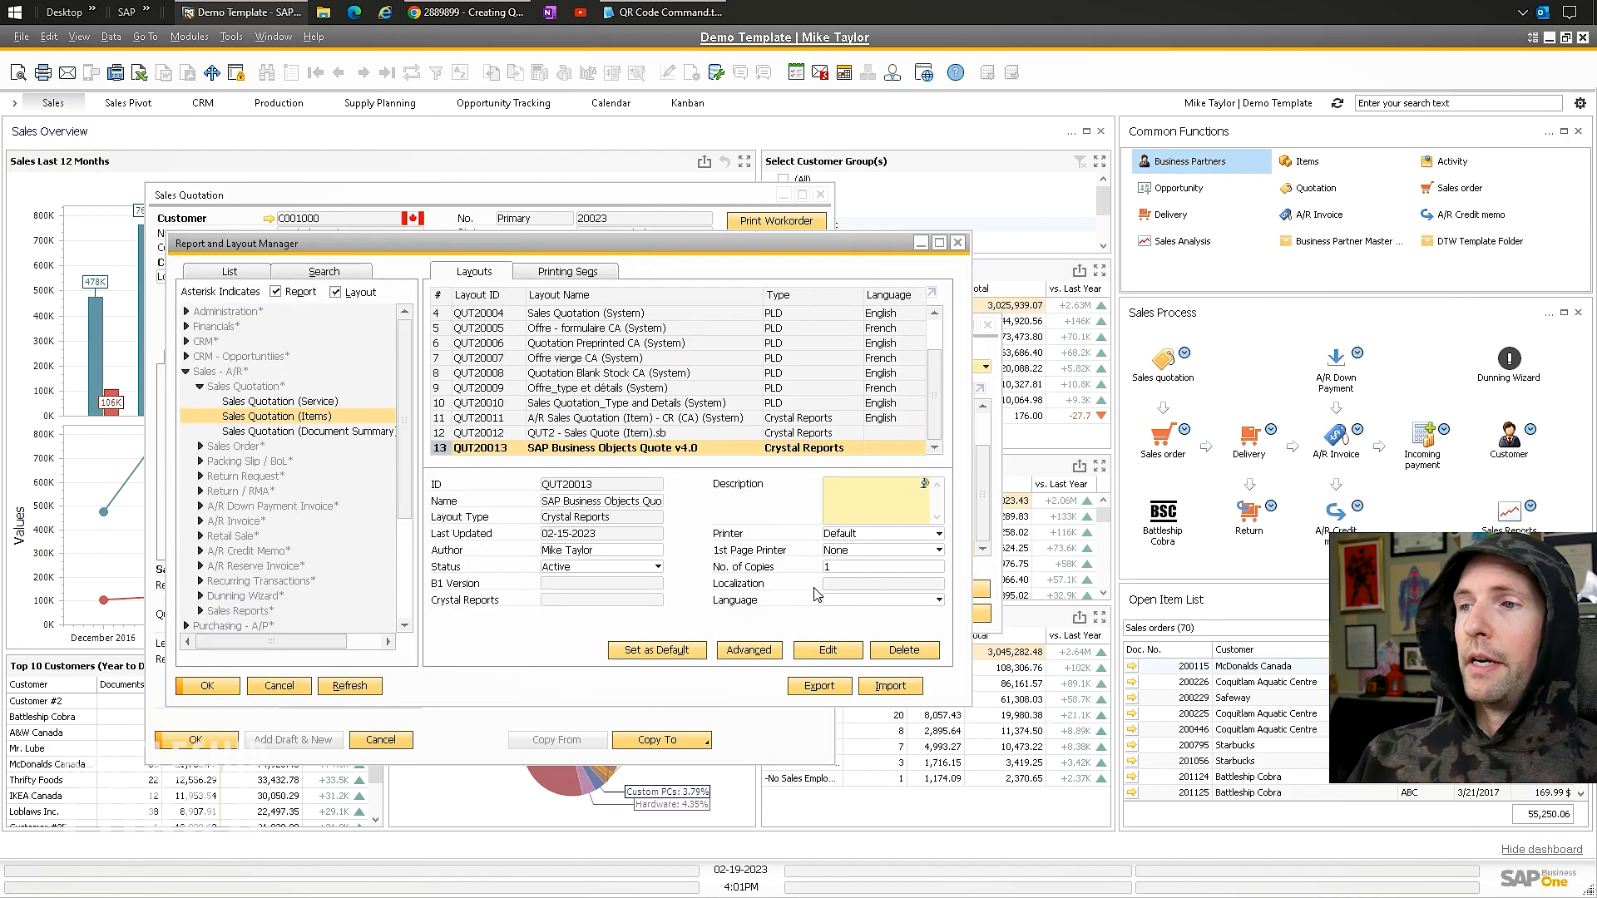
left_click(833, 651)
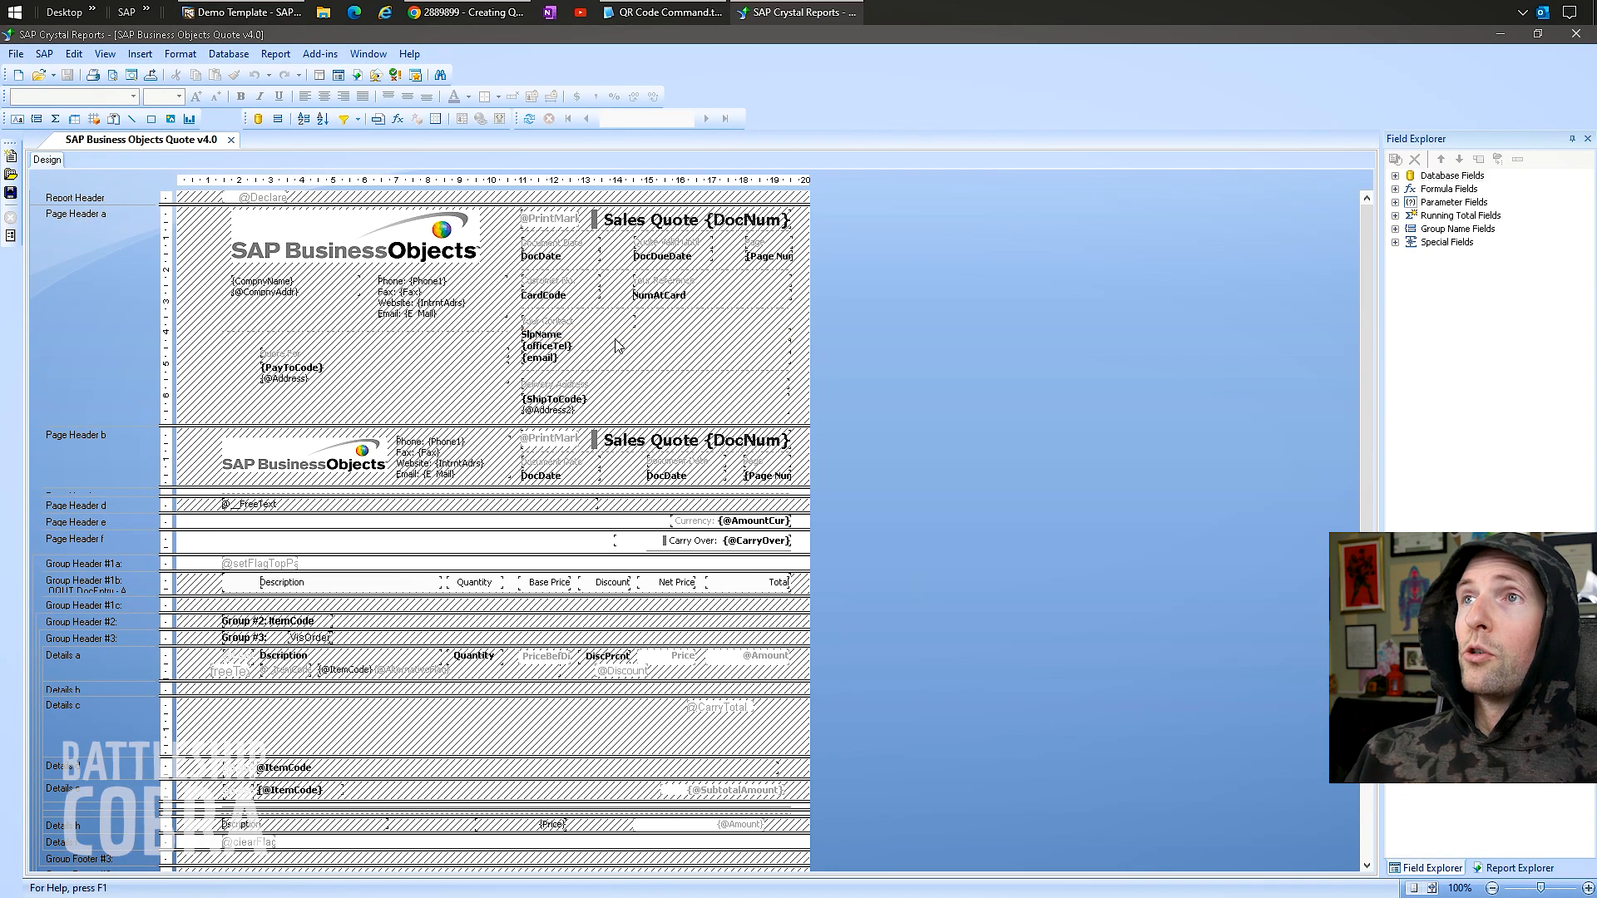
left_click(449, 10)
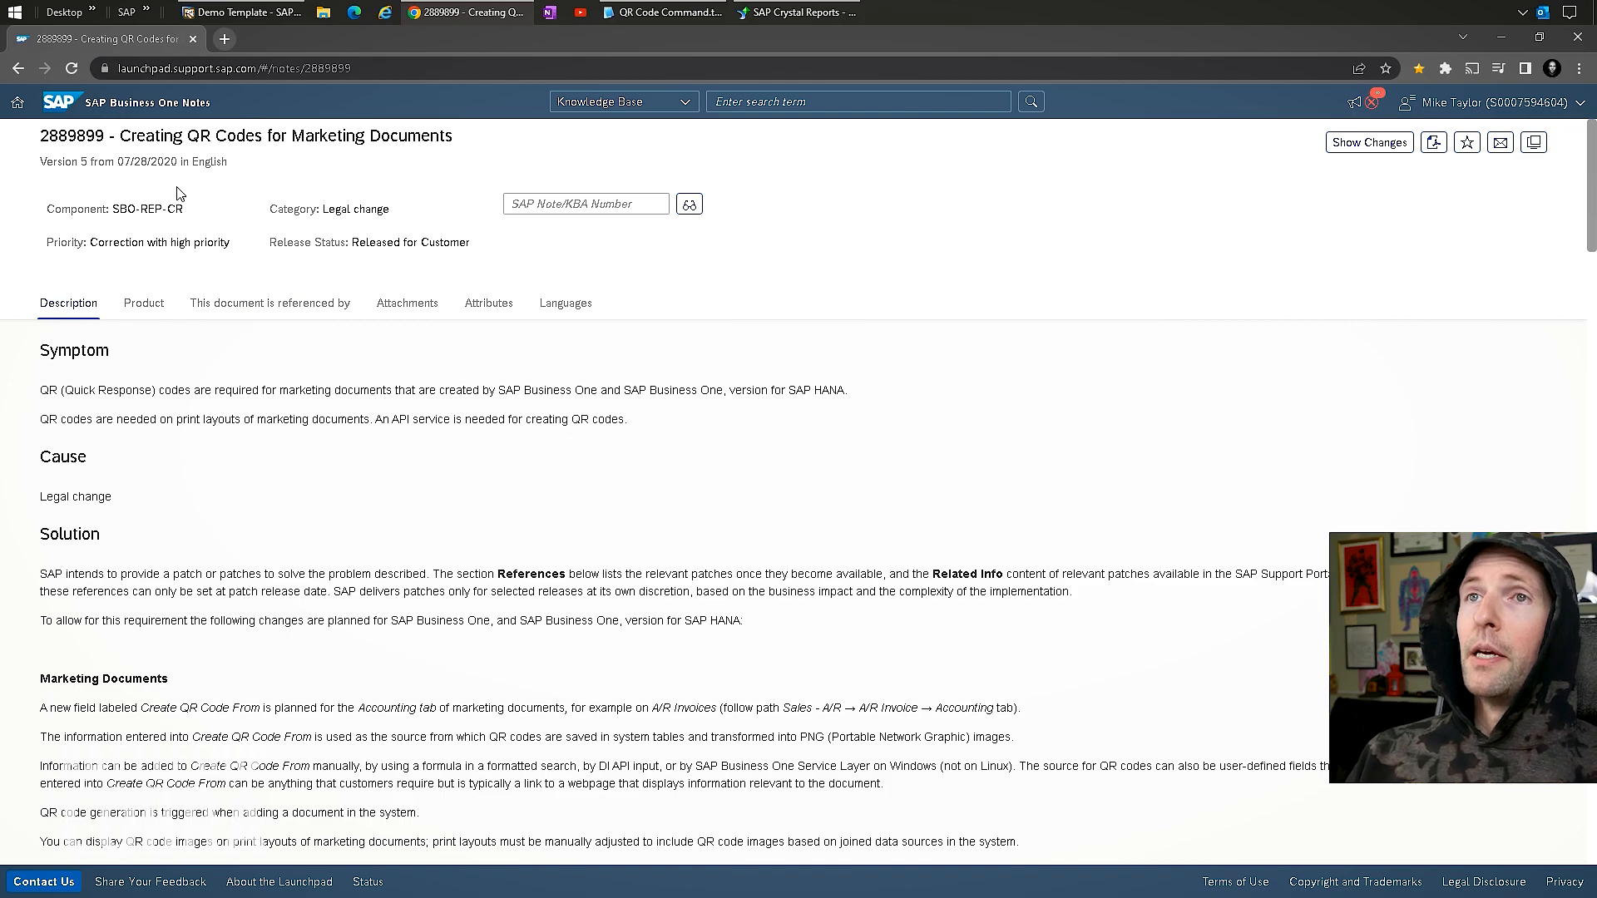
Highlight the note's title and its Legal change category text.
left_click_drag(466, 136, 118, 136)
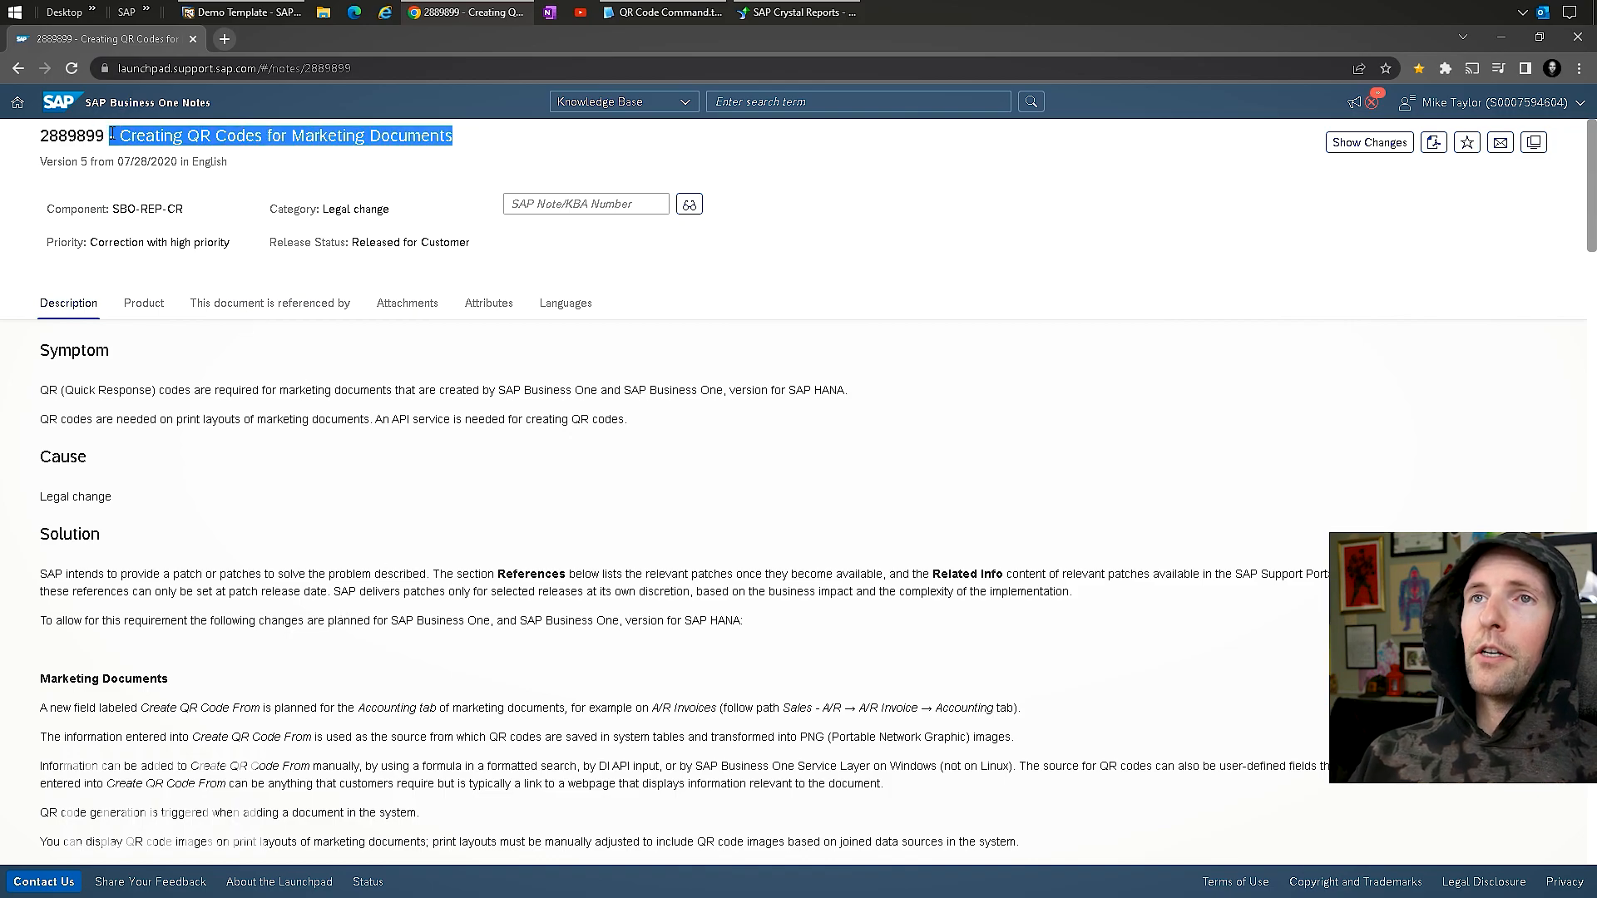
left_click(320, 135)
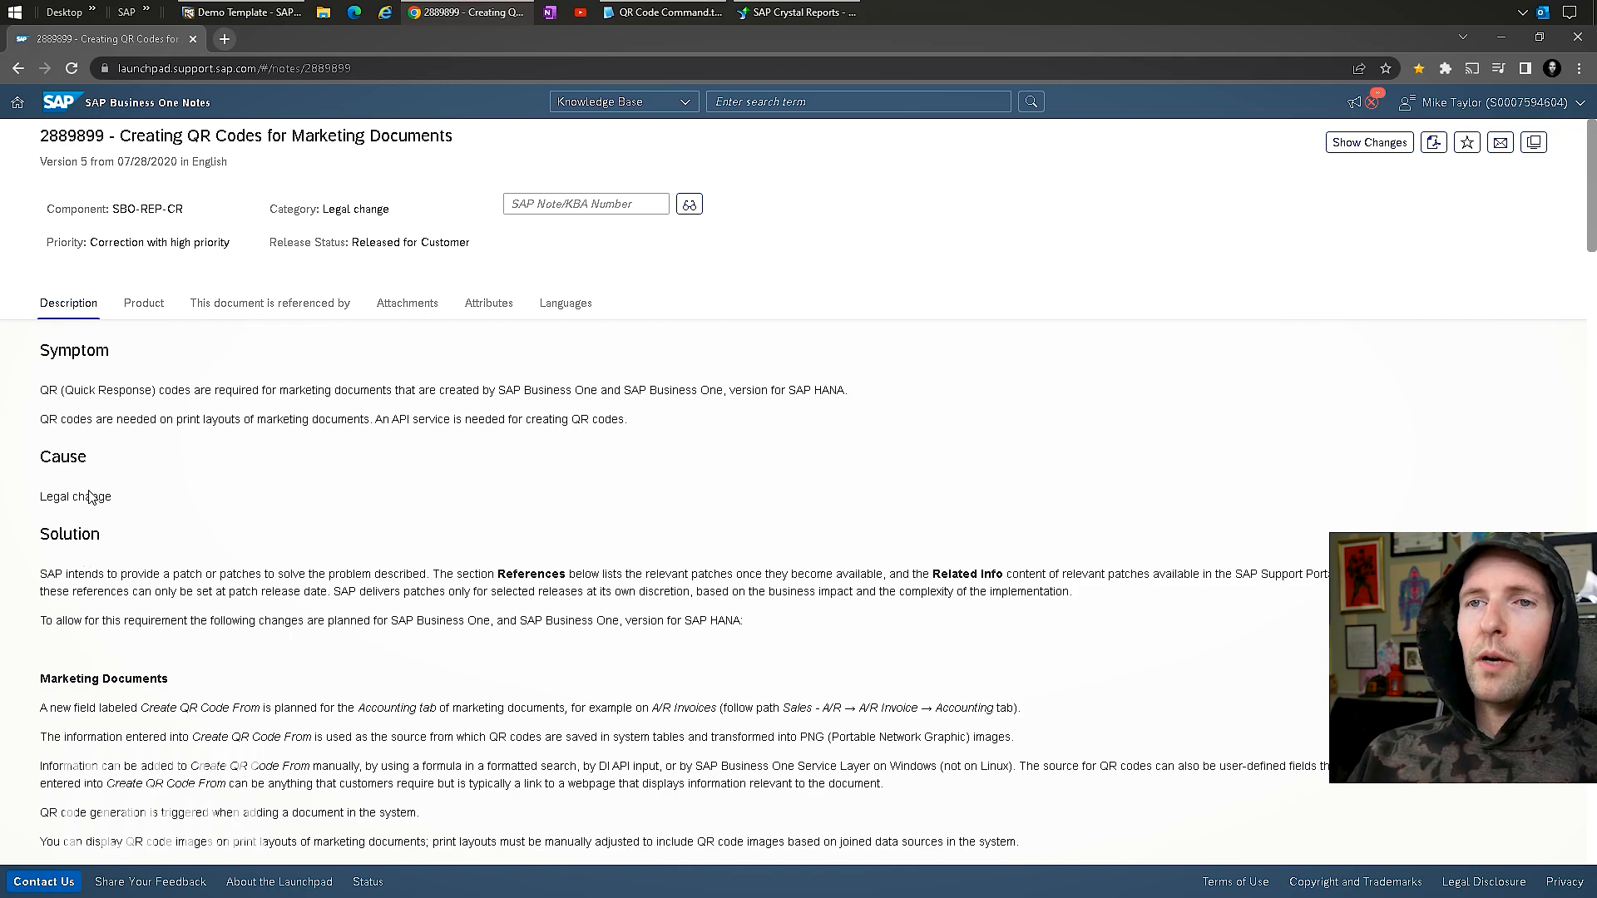
left_click_drag(111, 503, 36, 508)
double_click(52, 496)
left_click(161, 388)
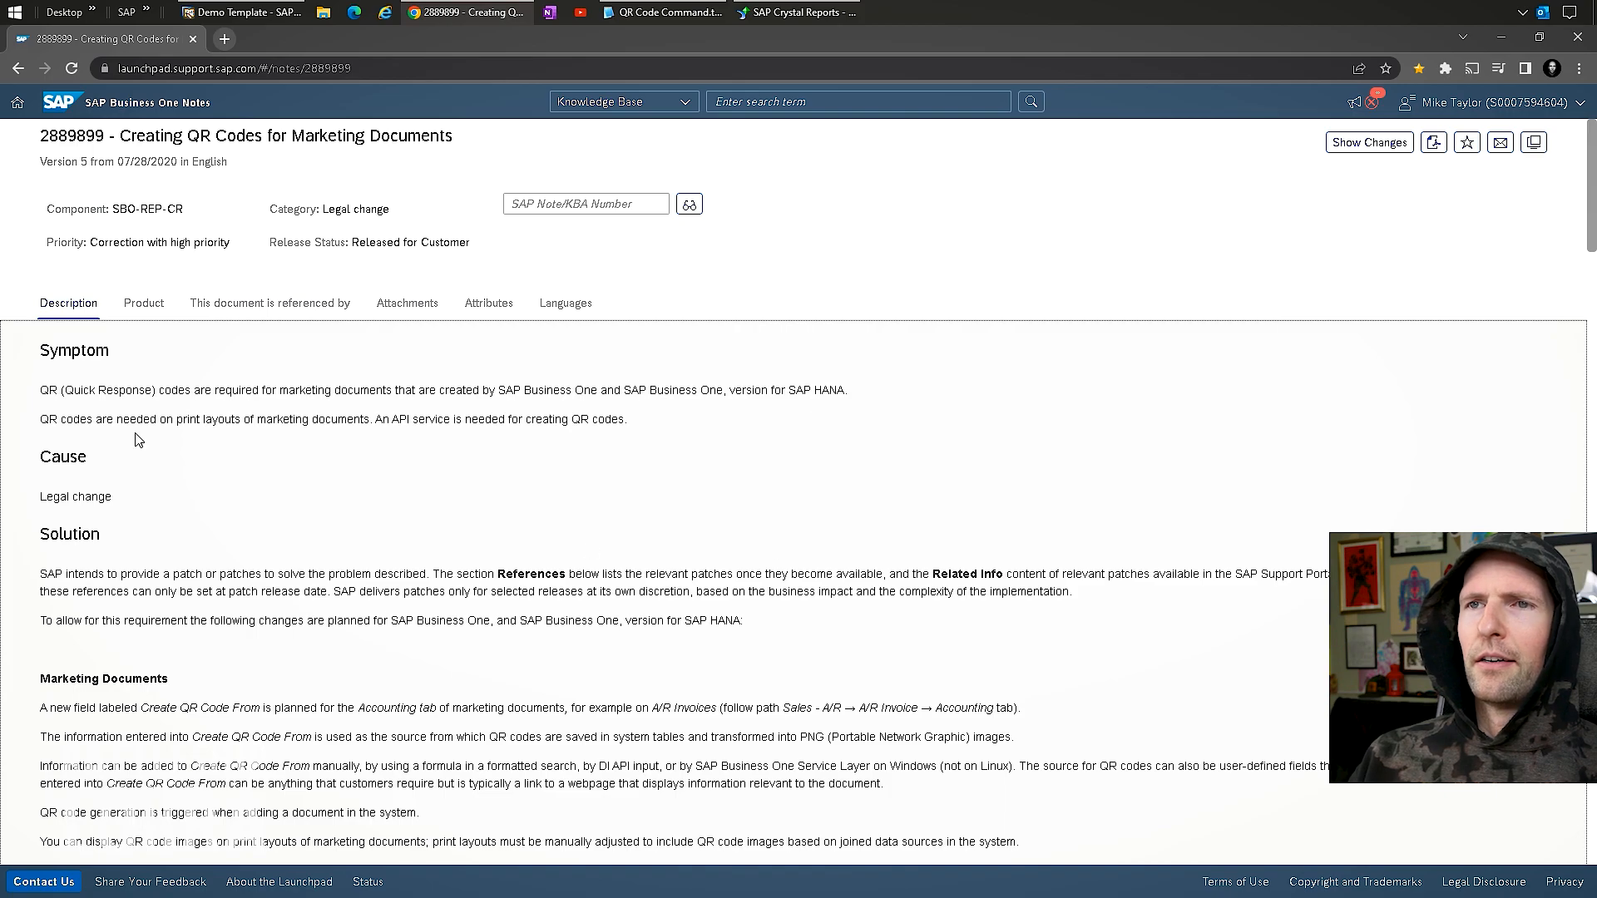
Scroll to step 3, highlight the Add Command select query, and bring up QR Code Command.txt.
scroll(307, 439, "down", 4)
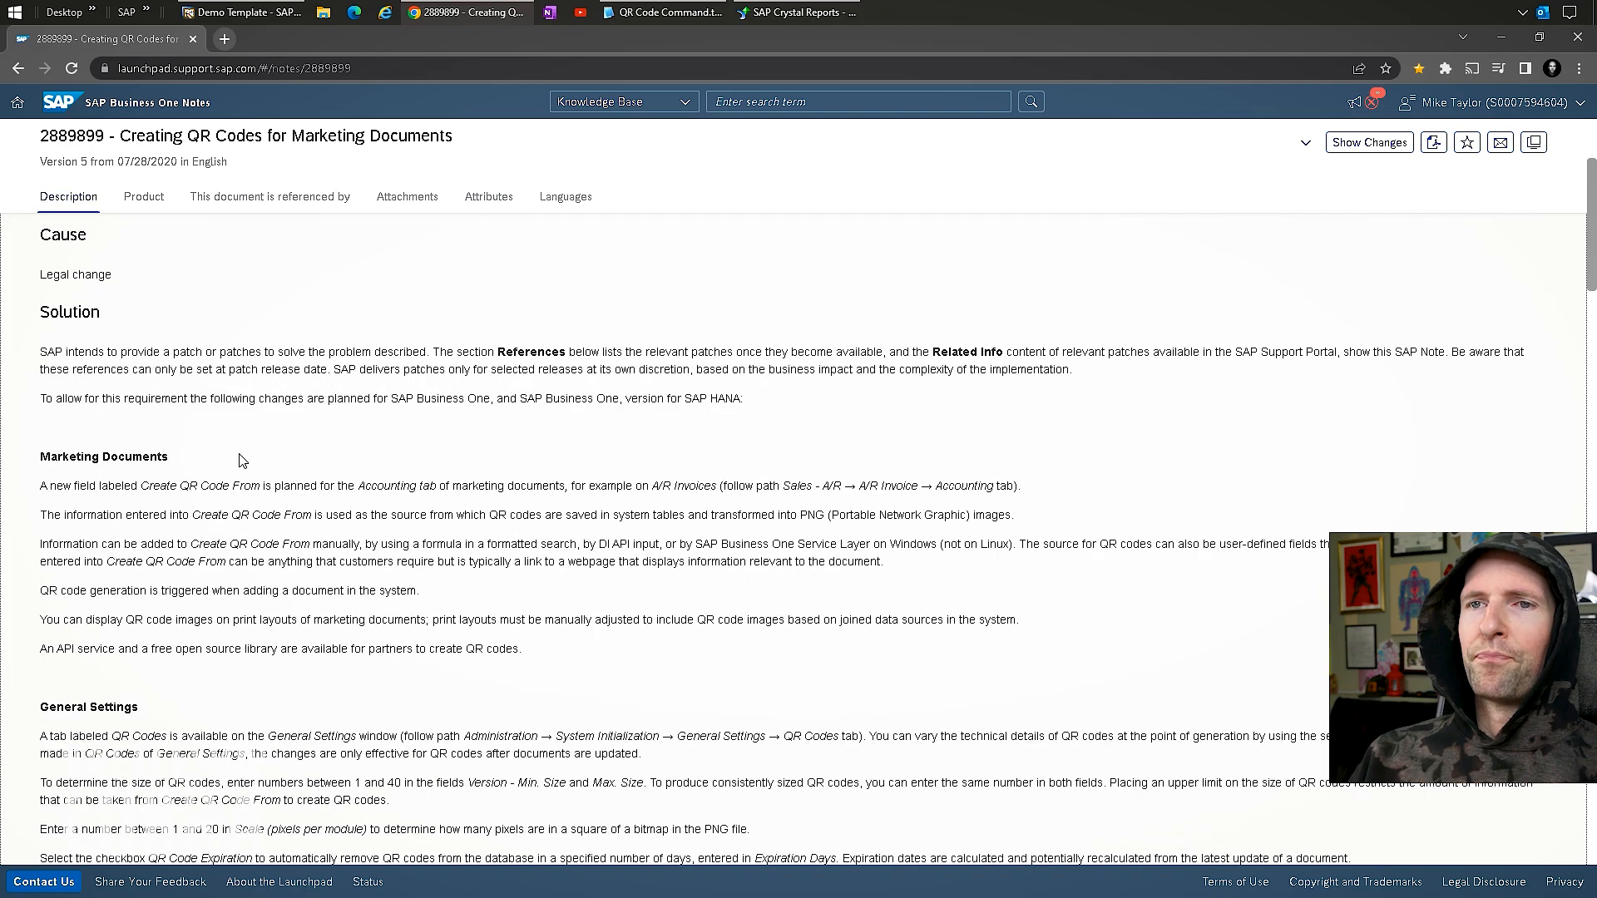
scroll(122, 375, "down", 1)
scroll(193, 375, "down", 2)
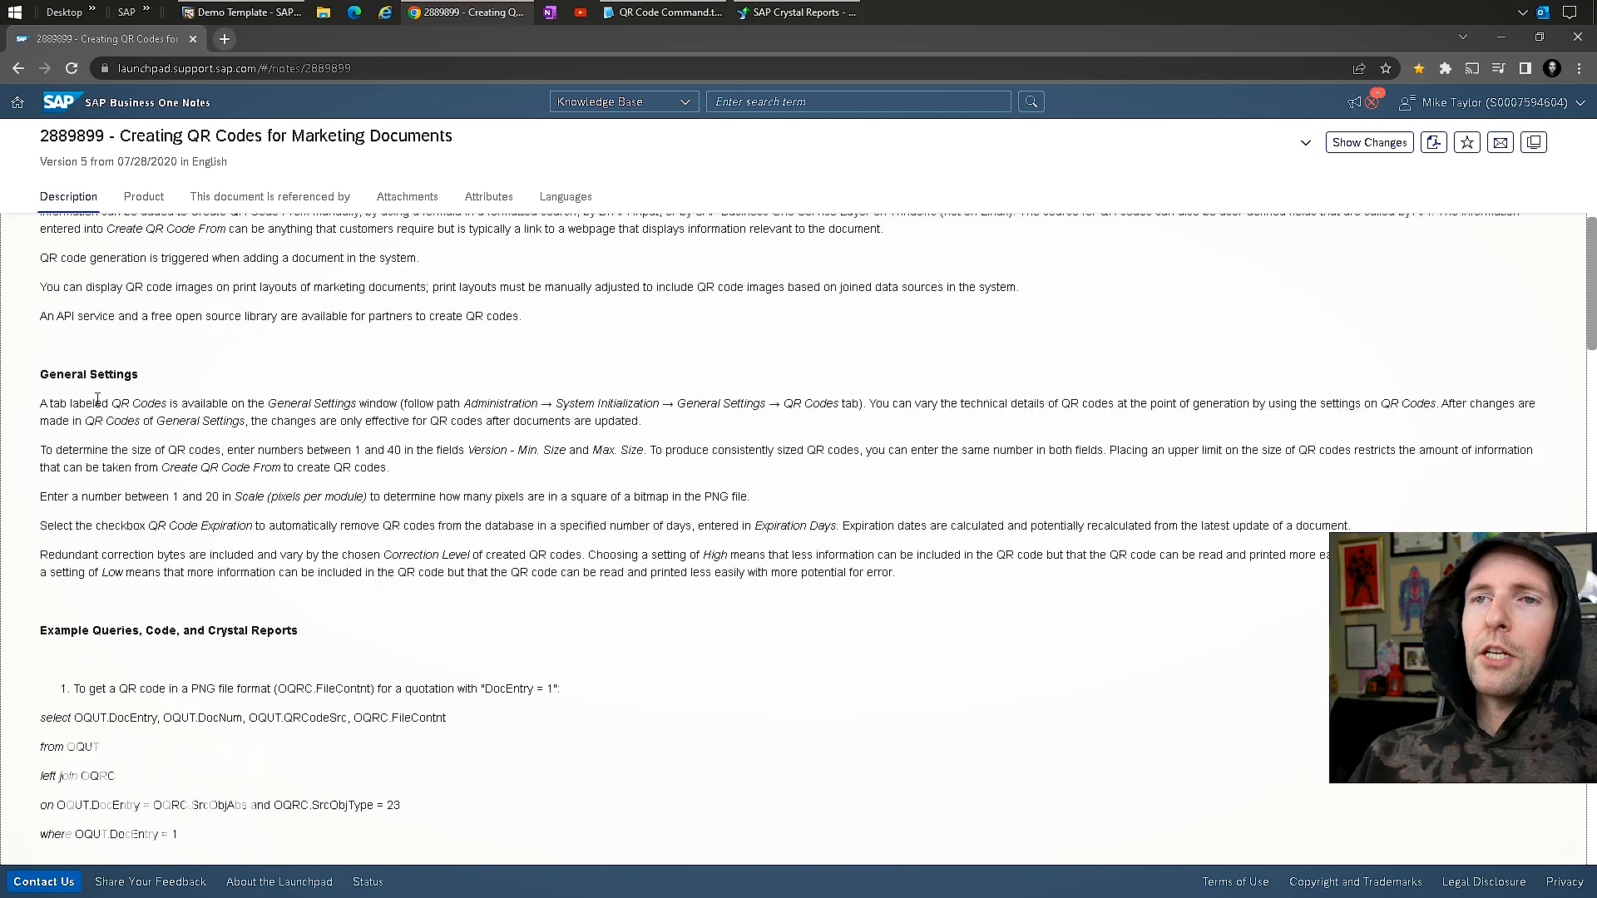
scroll(110, 372, "down", 1)
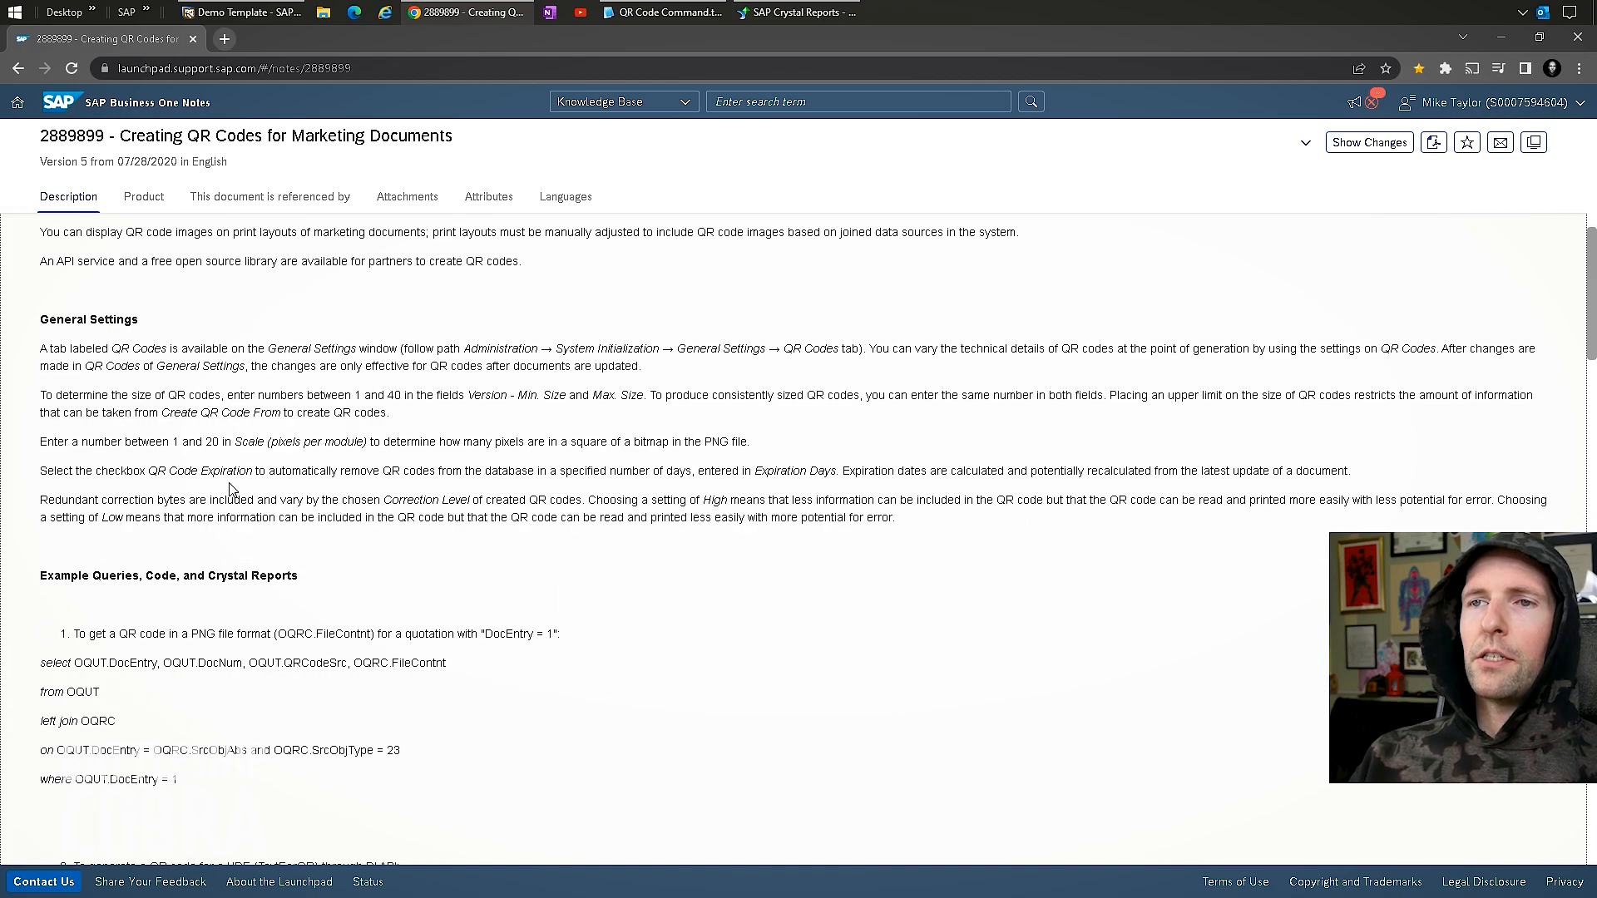
scroll(210, 472, "down", 3)
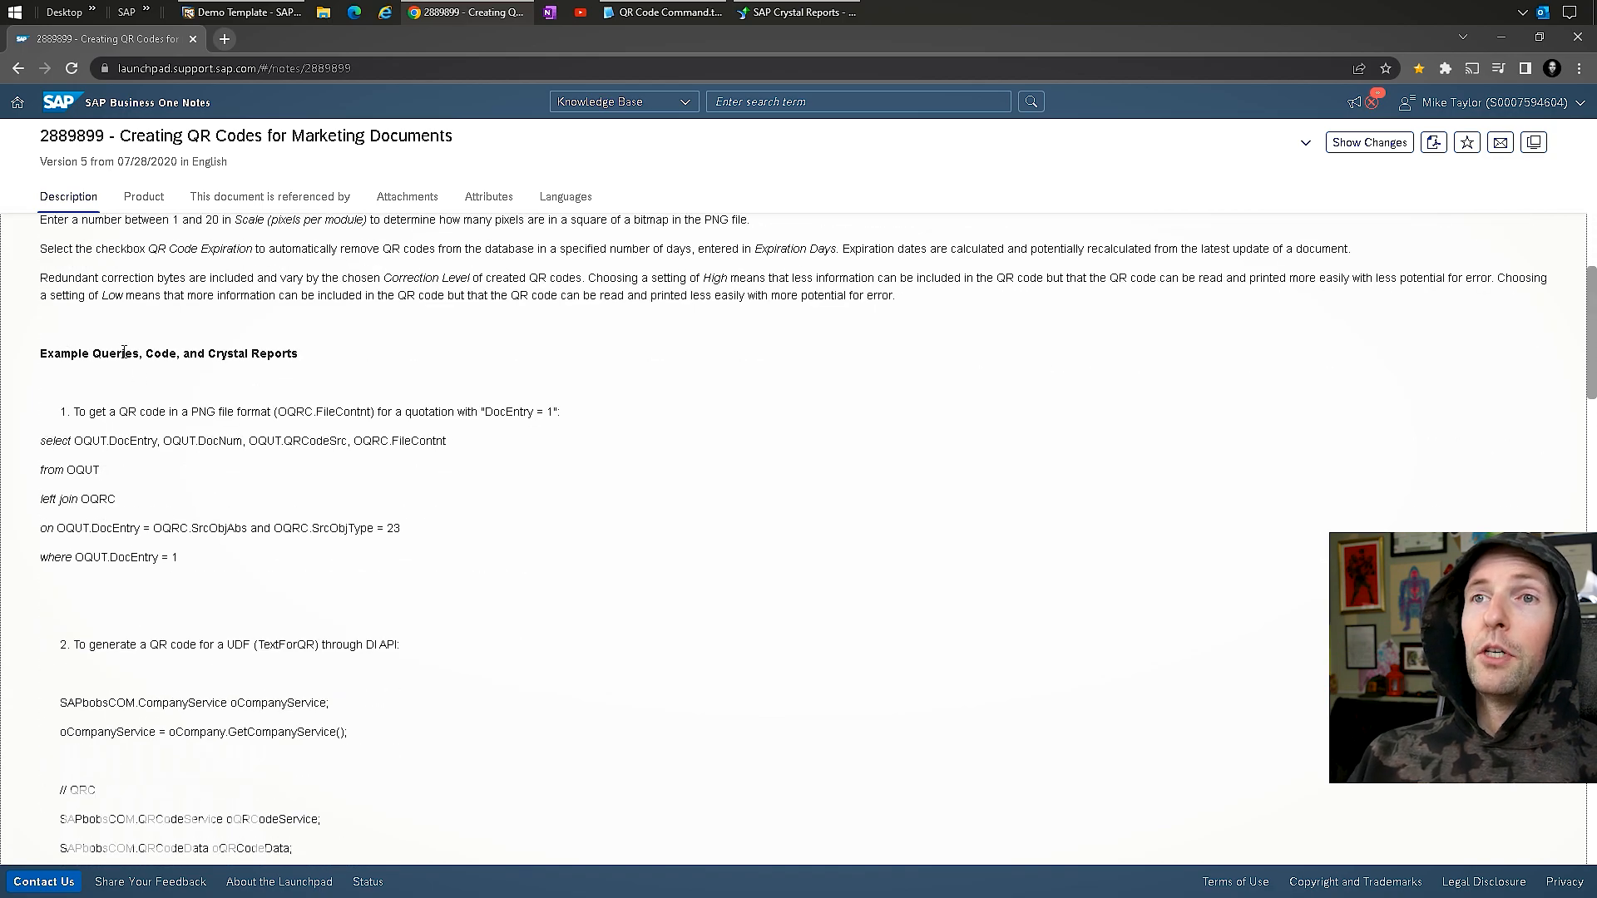
scroll(162, 512, "down", 1)
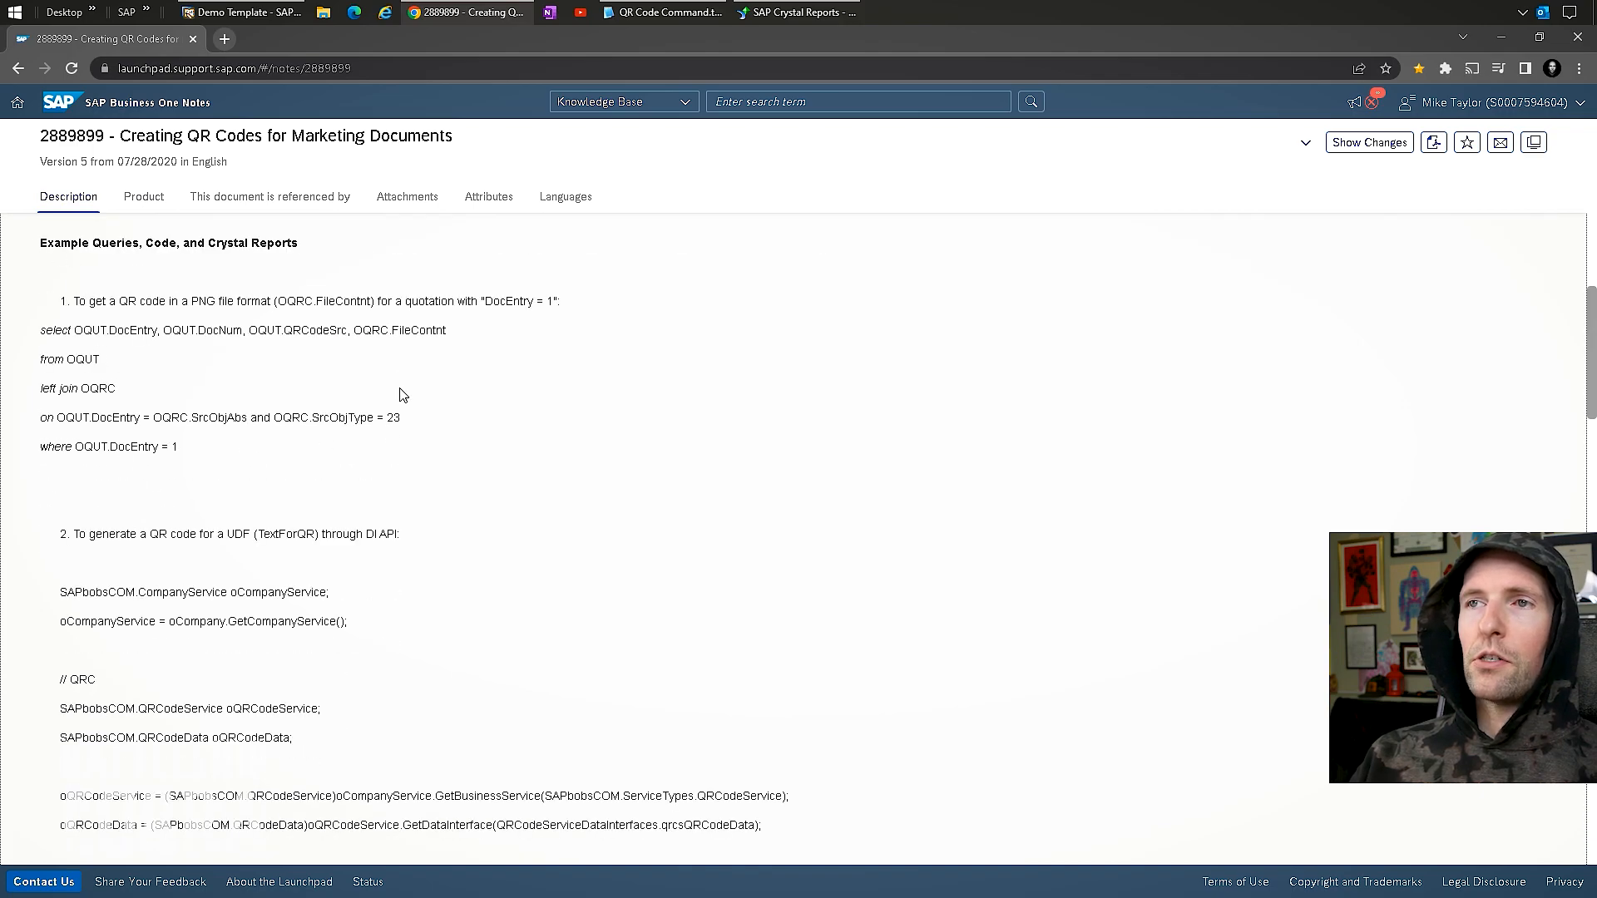
scroll(147, 566, "down", 2)
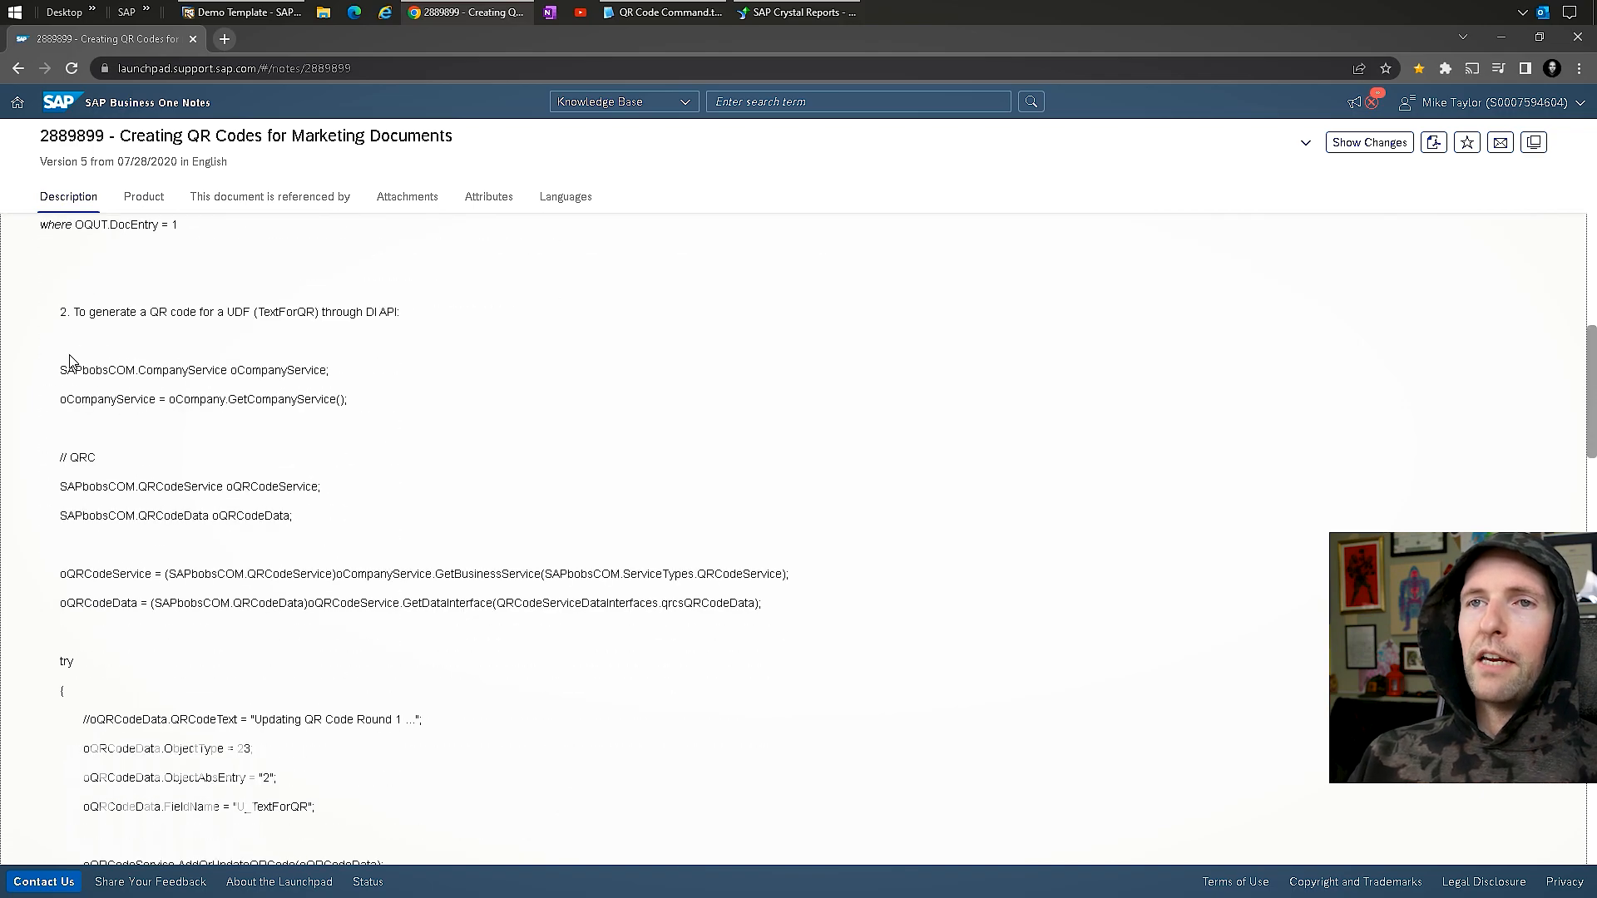
scroll(125, 357, "down", 2)
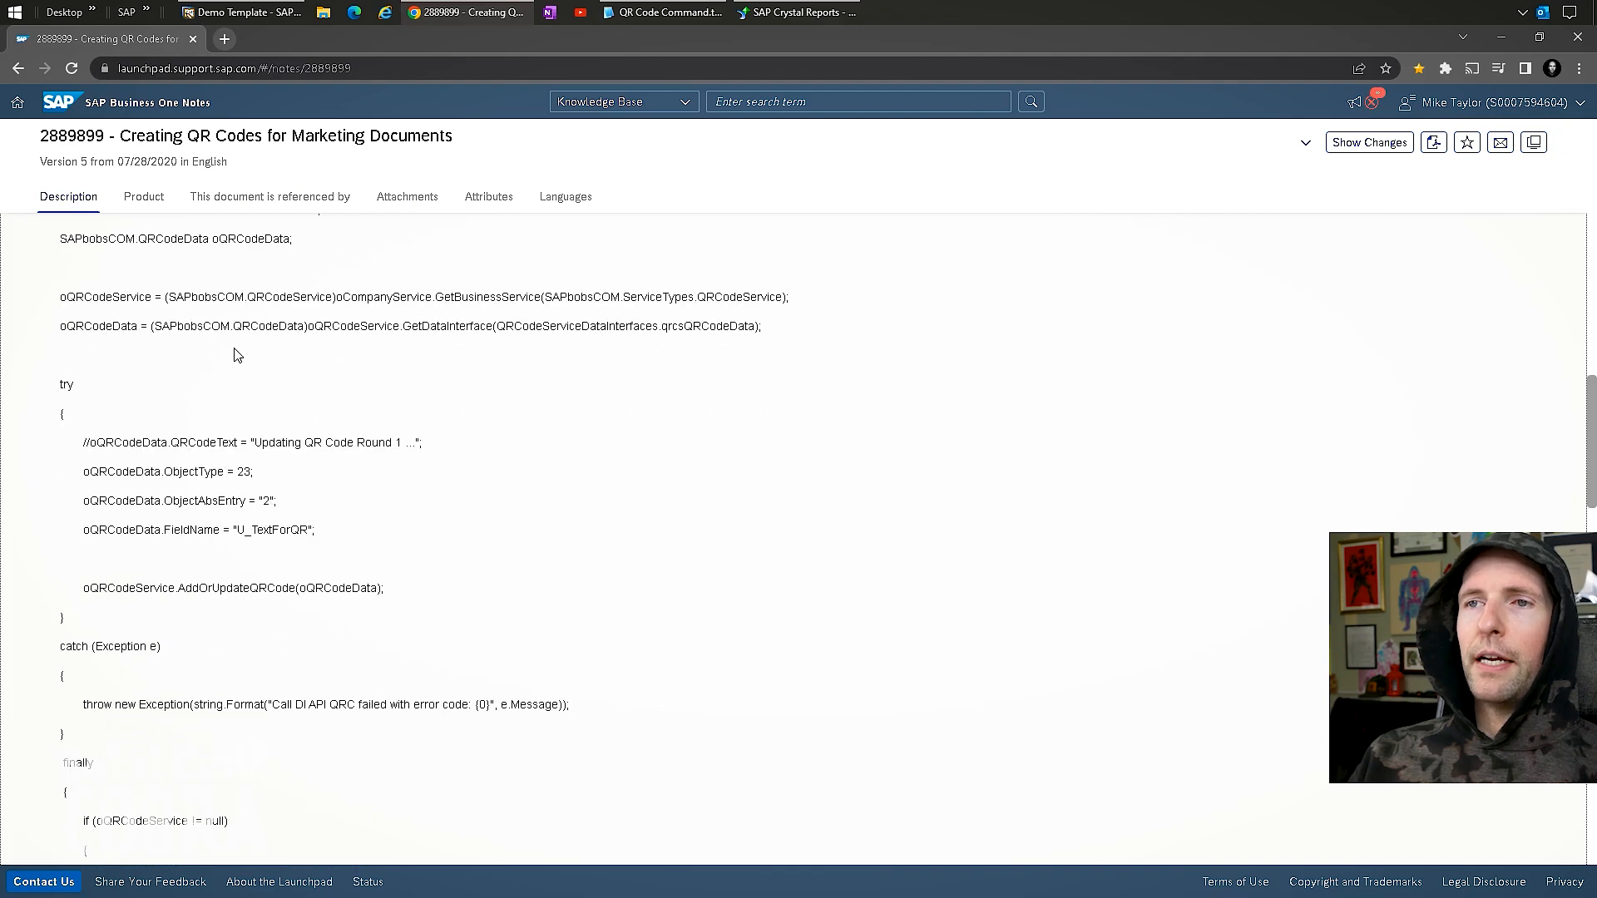
scroll(236, 352, "up", 2)
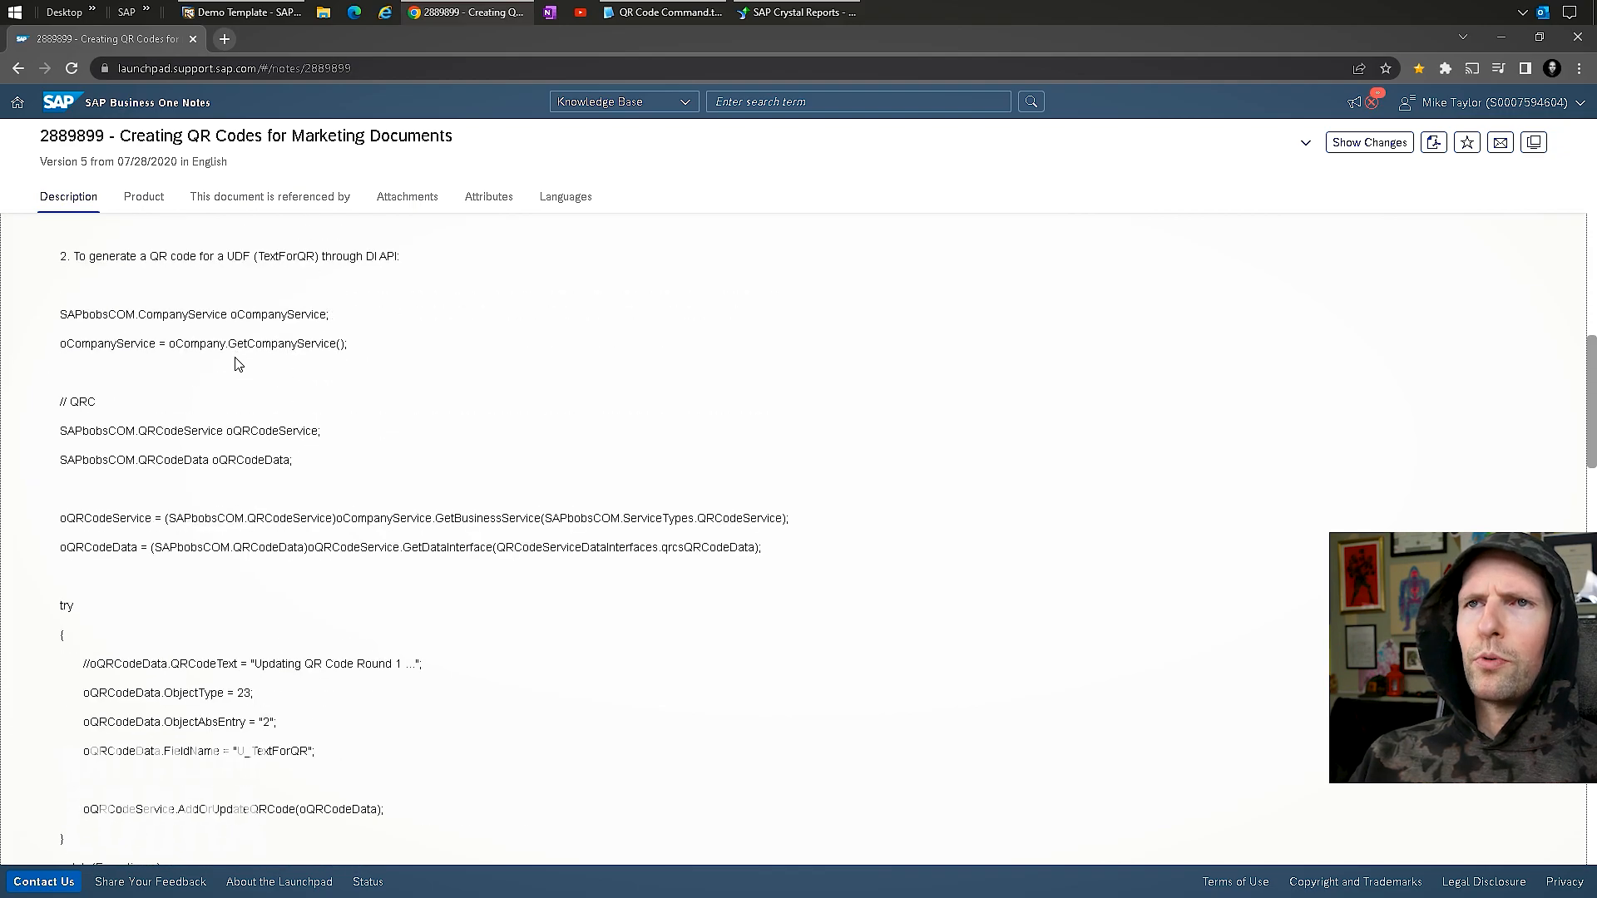
scroll(220, 311, "down", 10)
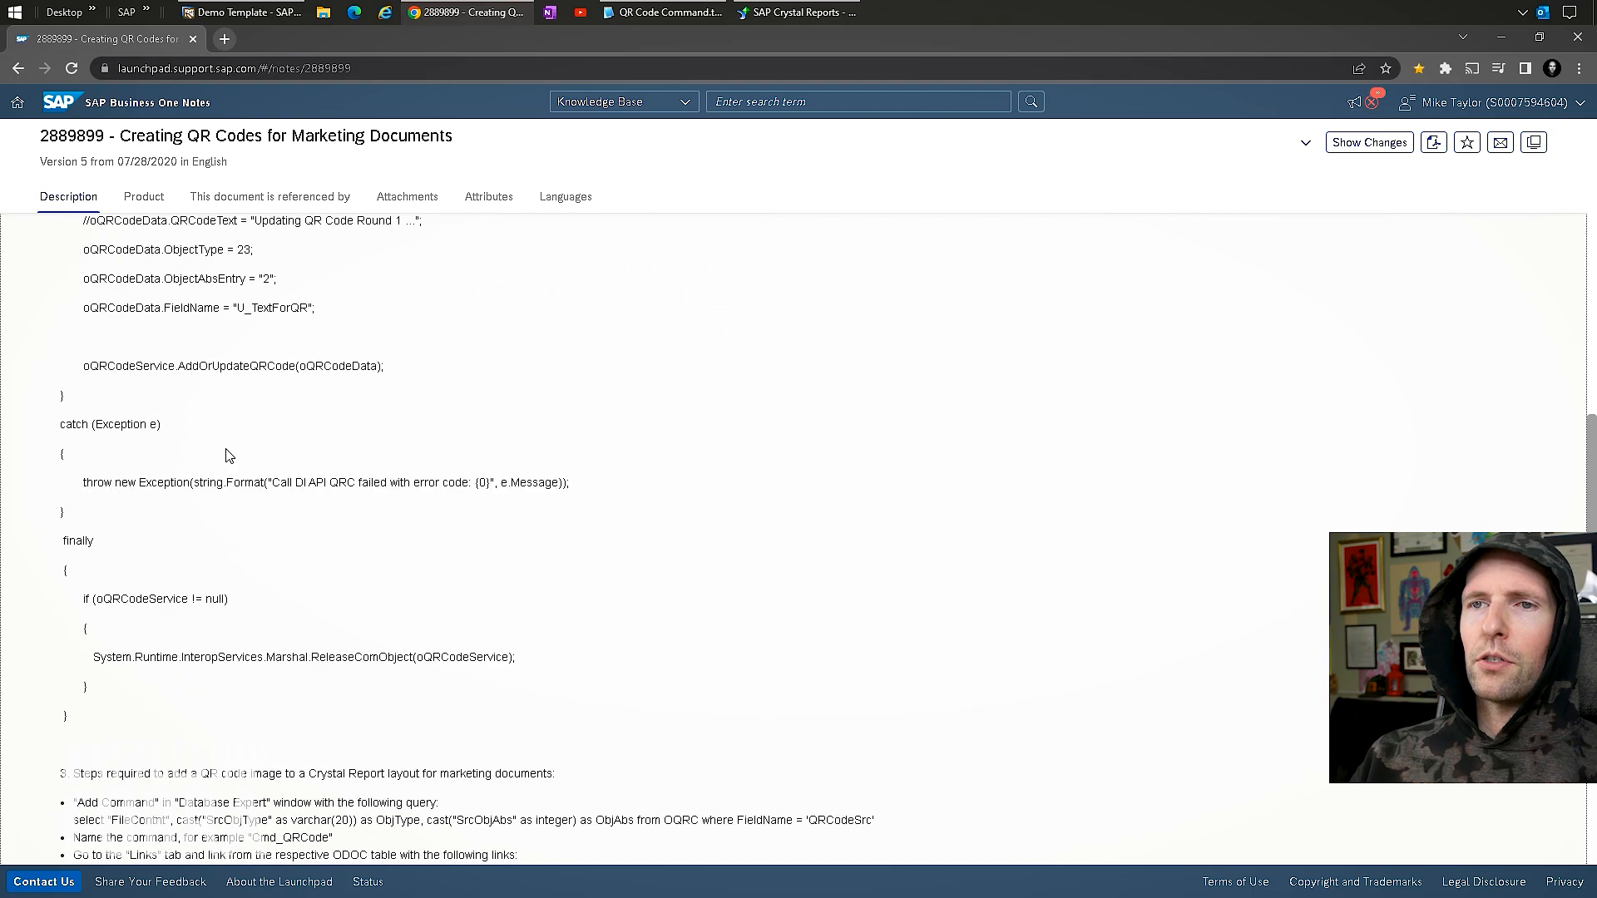
scroll(208, 434, "up", 4)
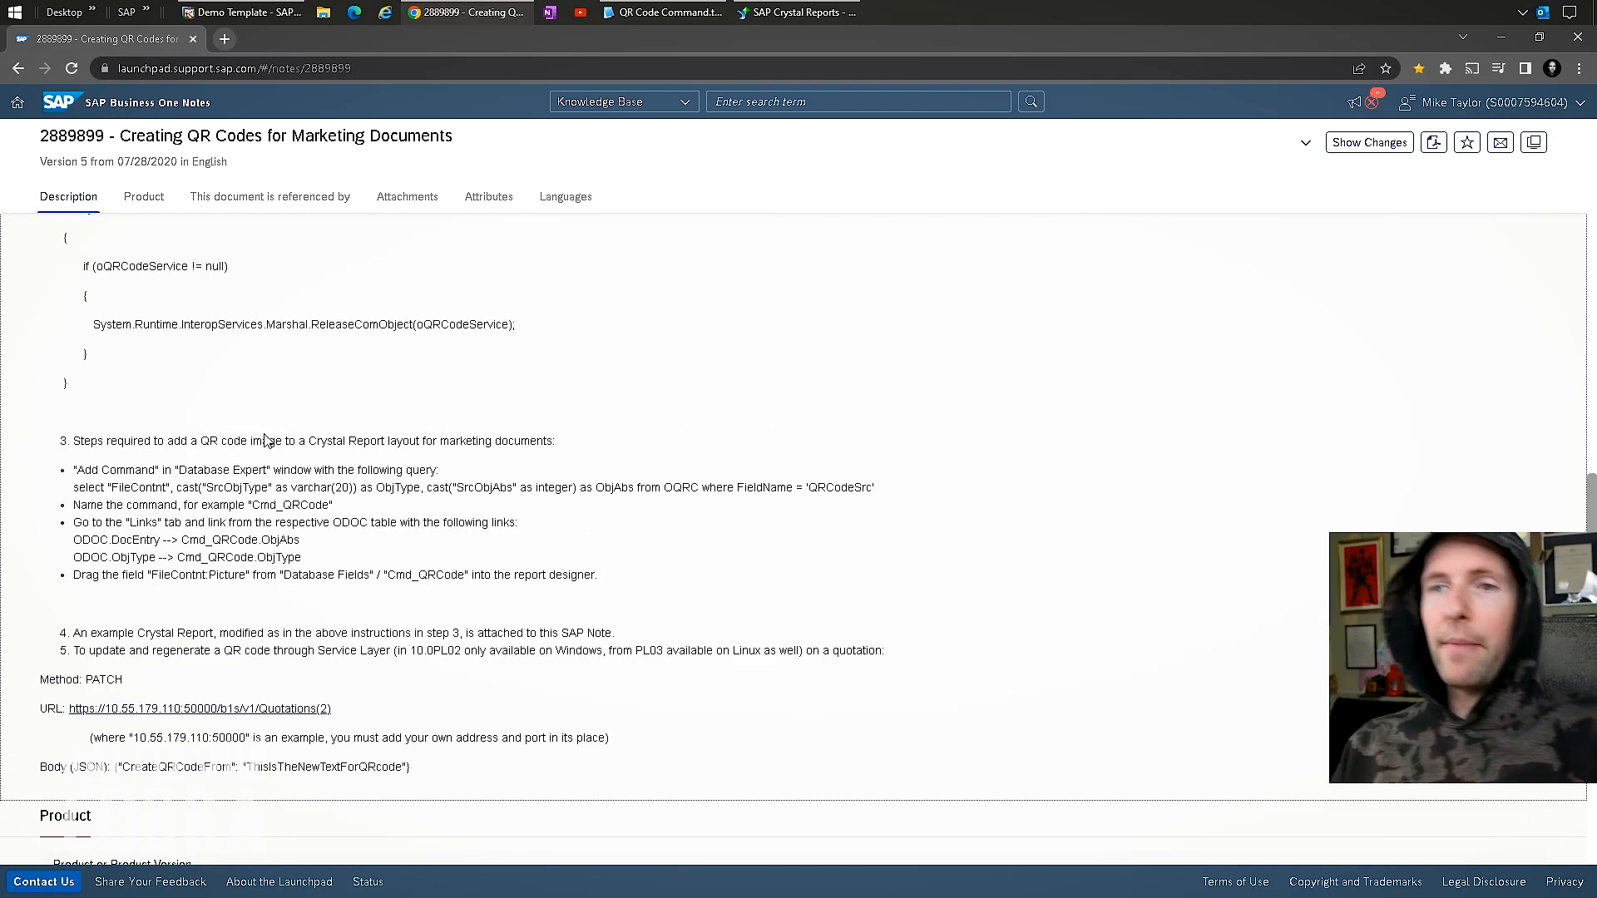
left_click_drag(877, 489, 73, 492)
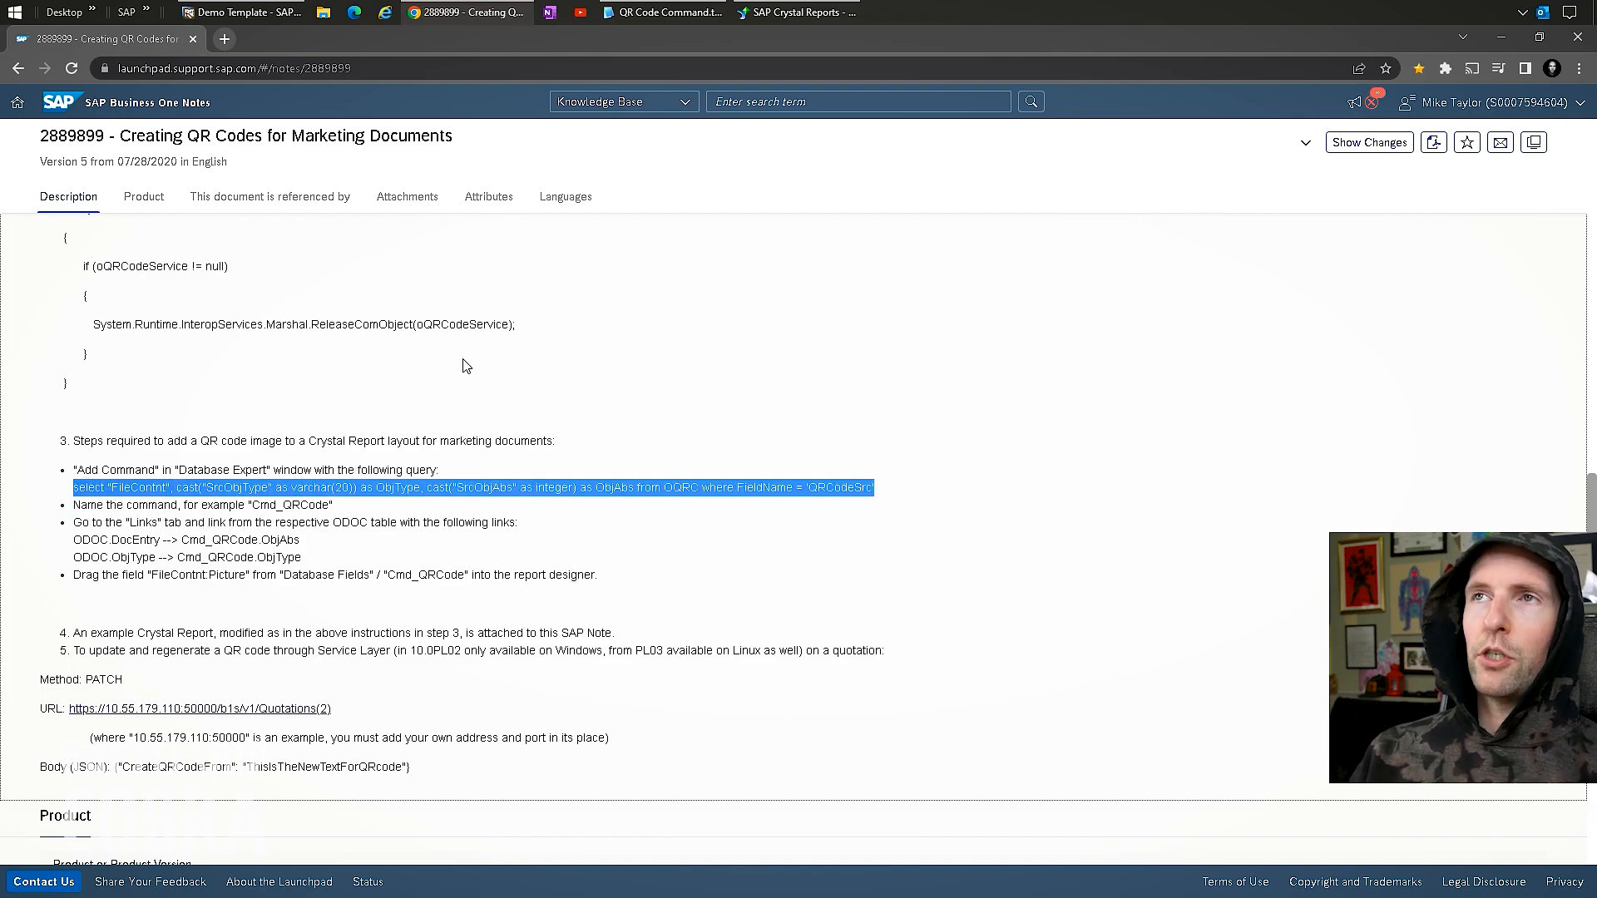
left_click(653, 10)
Enlarge the QR Code Command.txt window, then select the line-3 SQL query and the name Cmd_QRCode.
left_click(428, 230)
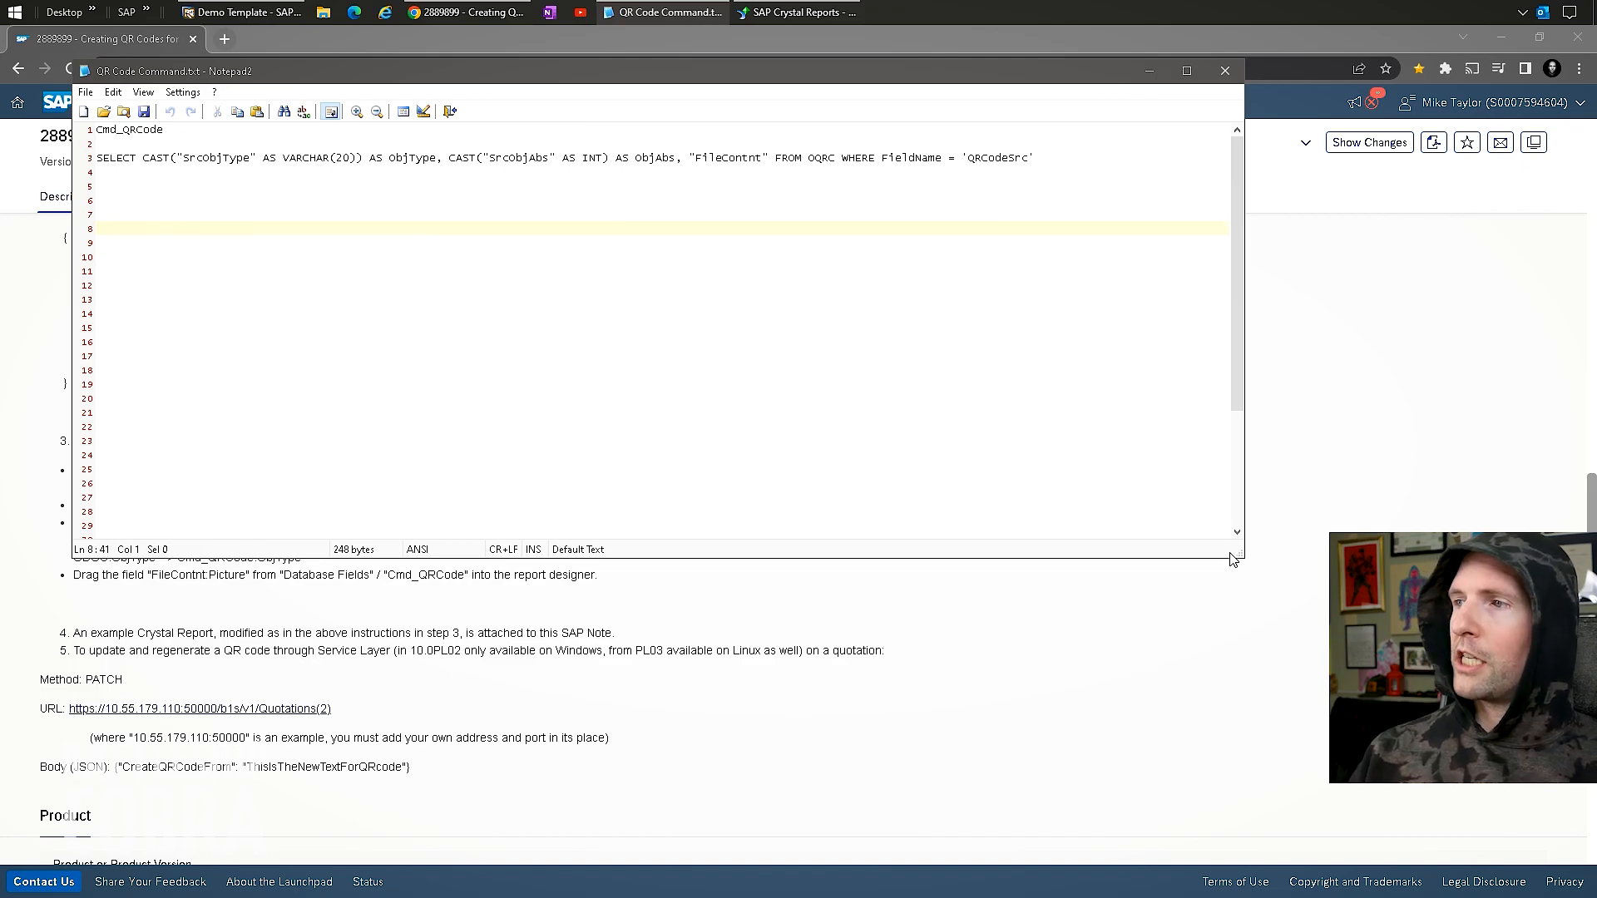
left_click_drag(1242, 556, 1373, 695)
scroll(921, 202, "up", 1, "ctrl")
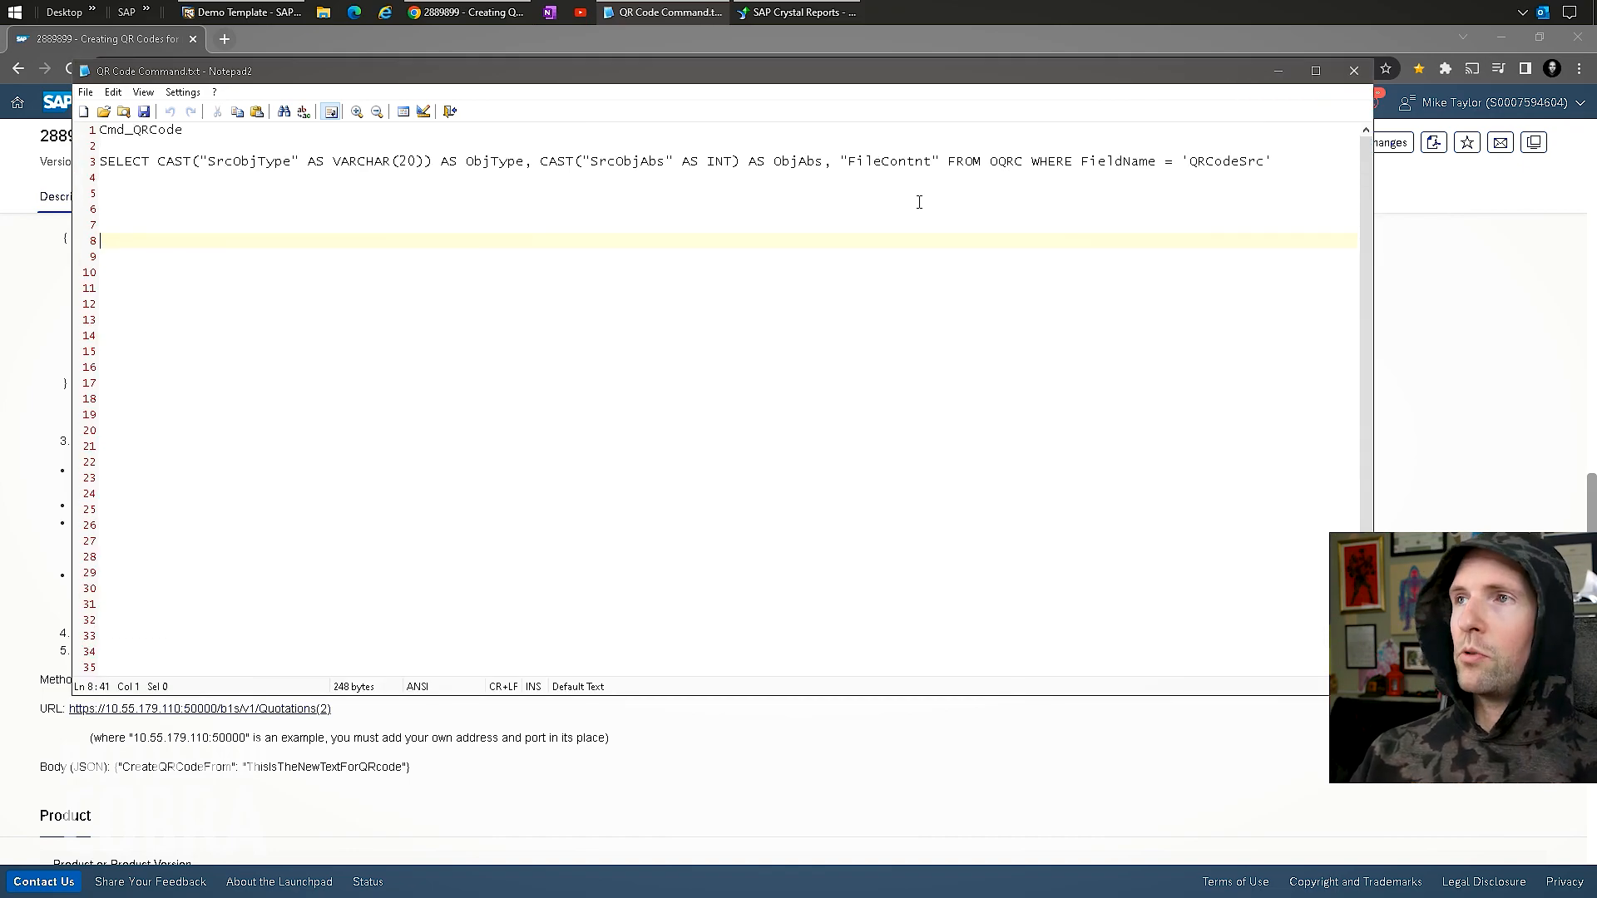
left_click(161, 162)
left_click_drag(1282, 169, 70, 171)
left_click(183, 132)
left_click_drag(184, 132, 50, 129)
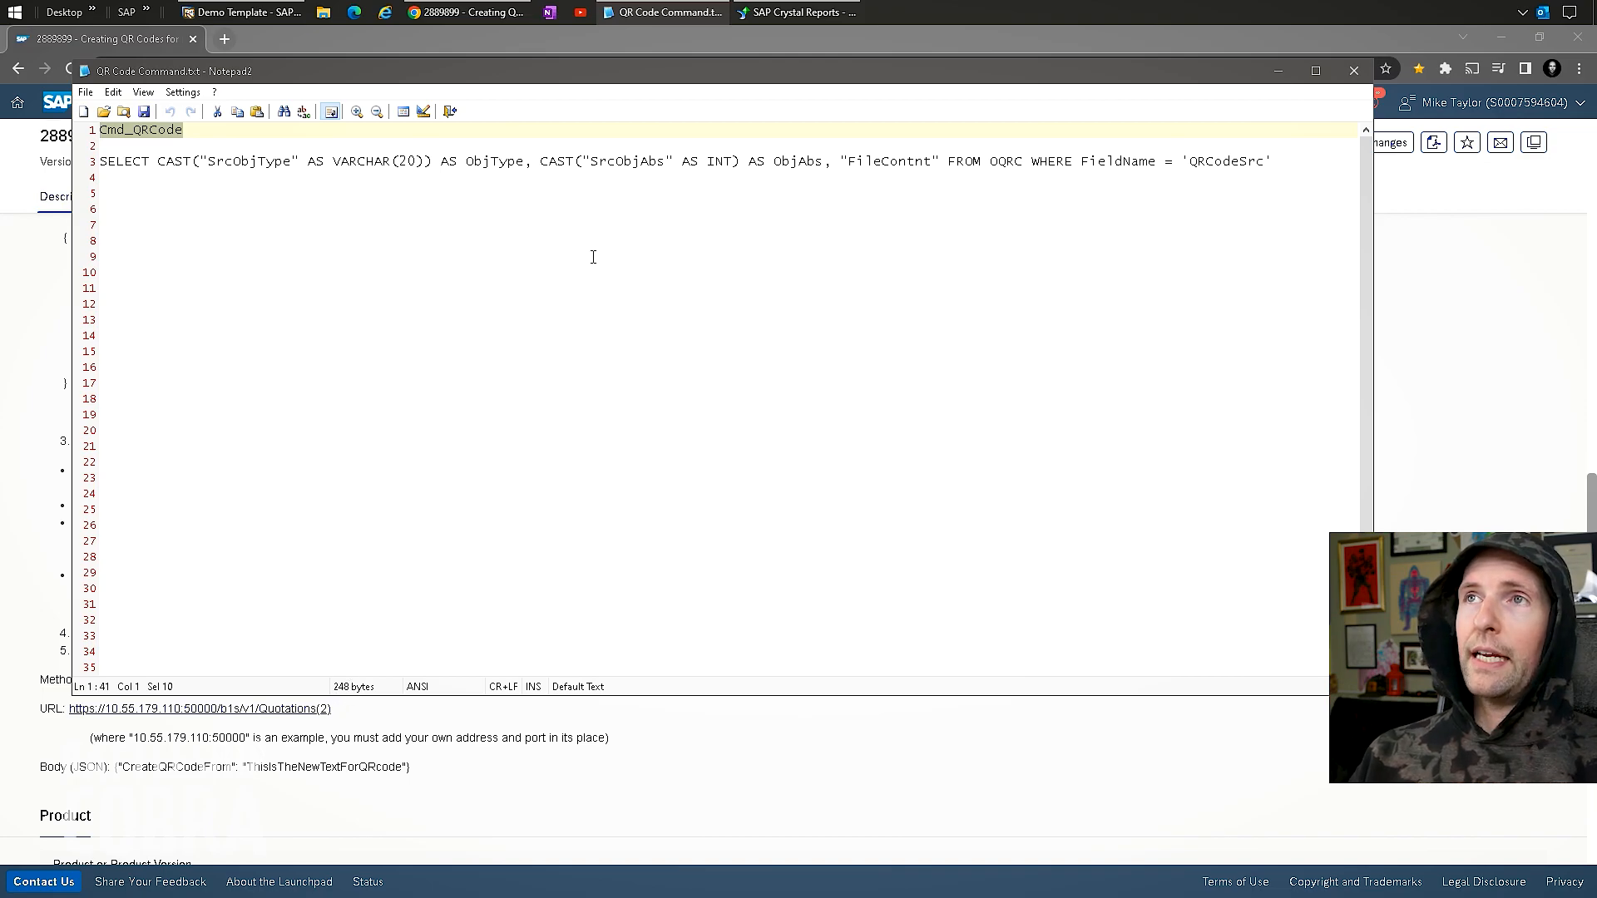
Return to the Quote v4.0 layout, look over the Database menu, then bring SAP Business One forward.
mouse_move(788, 5)
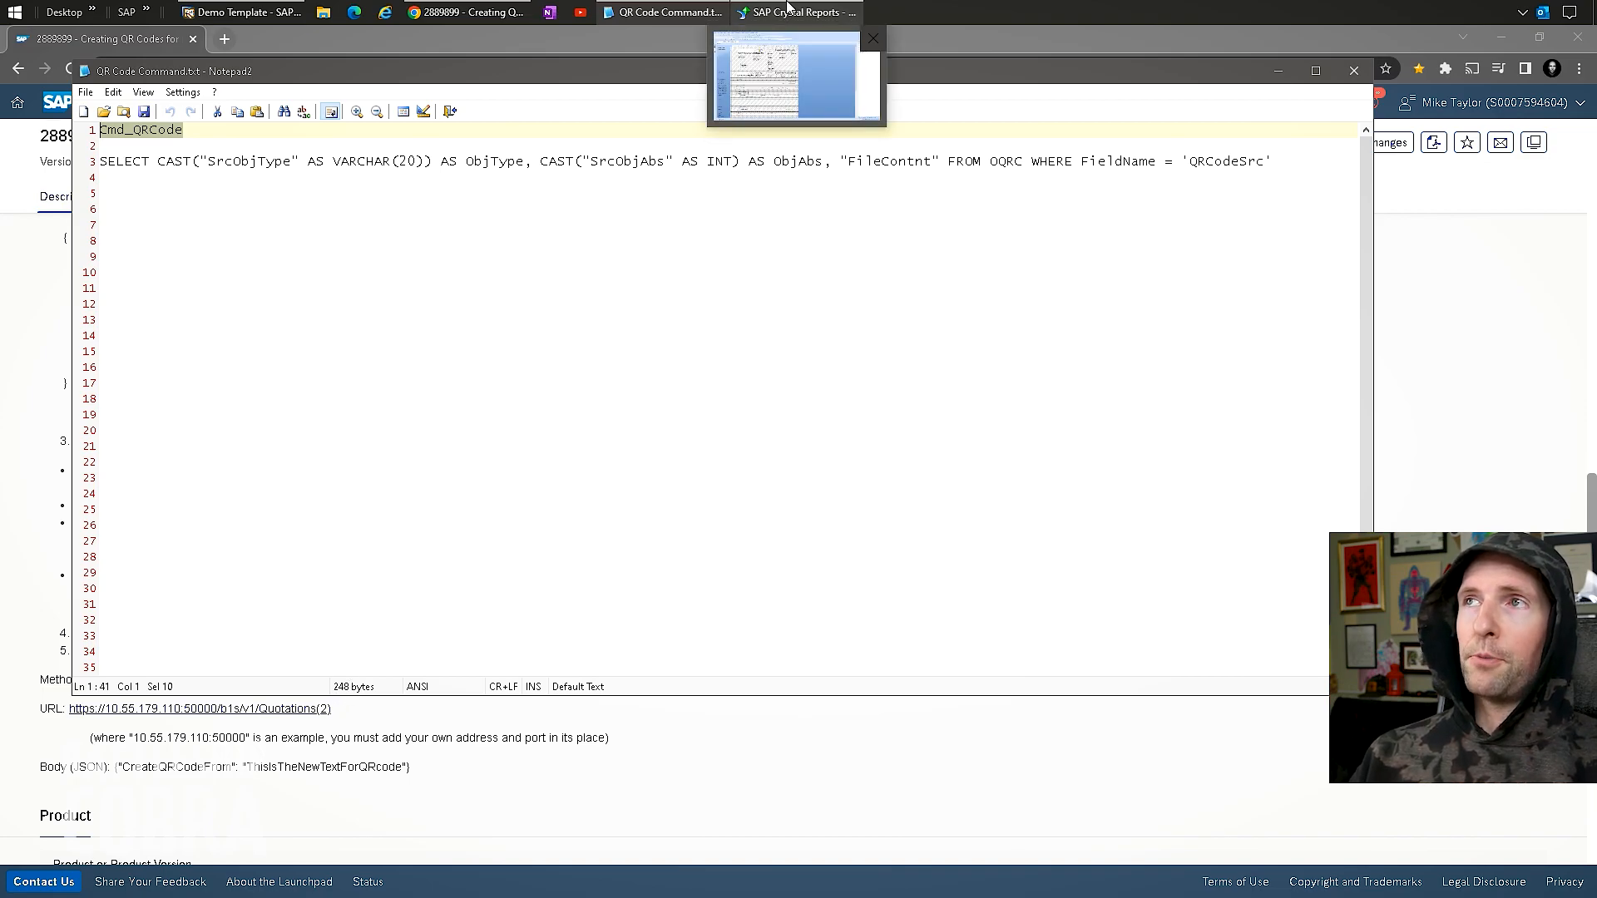
left_click(786, 92)
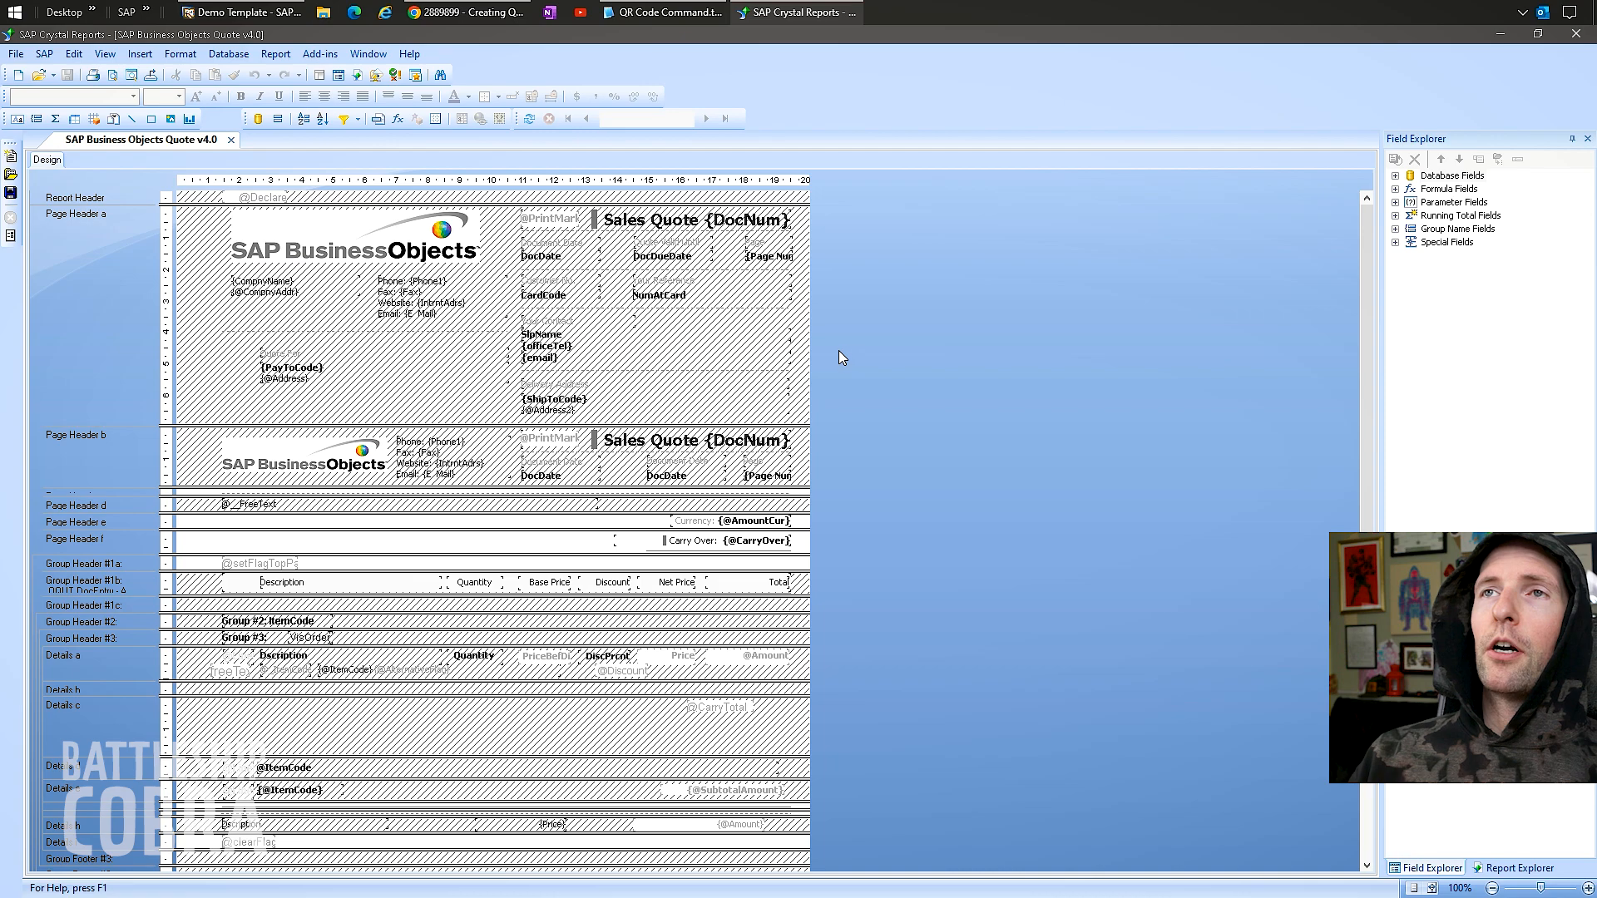
left_click(228, 54)
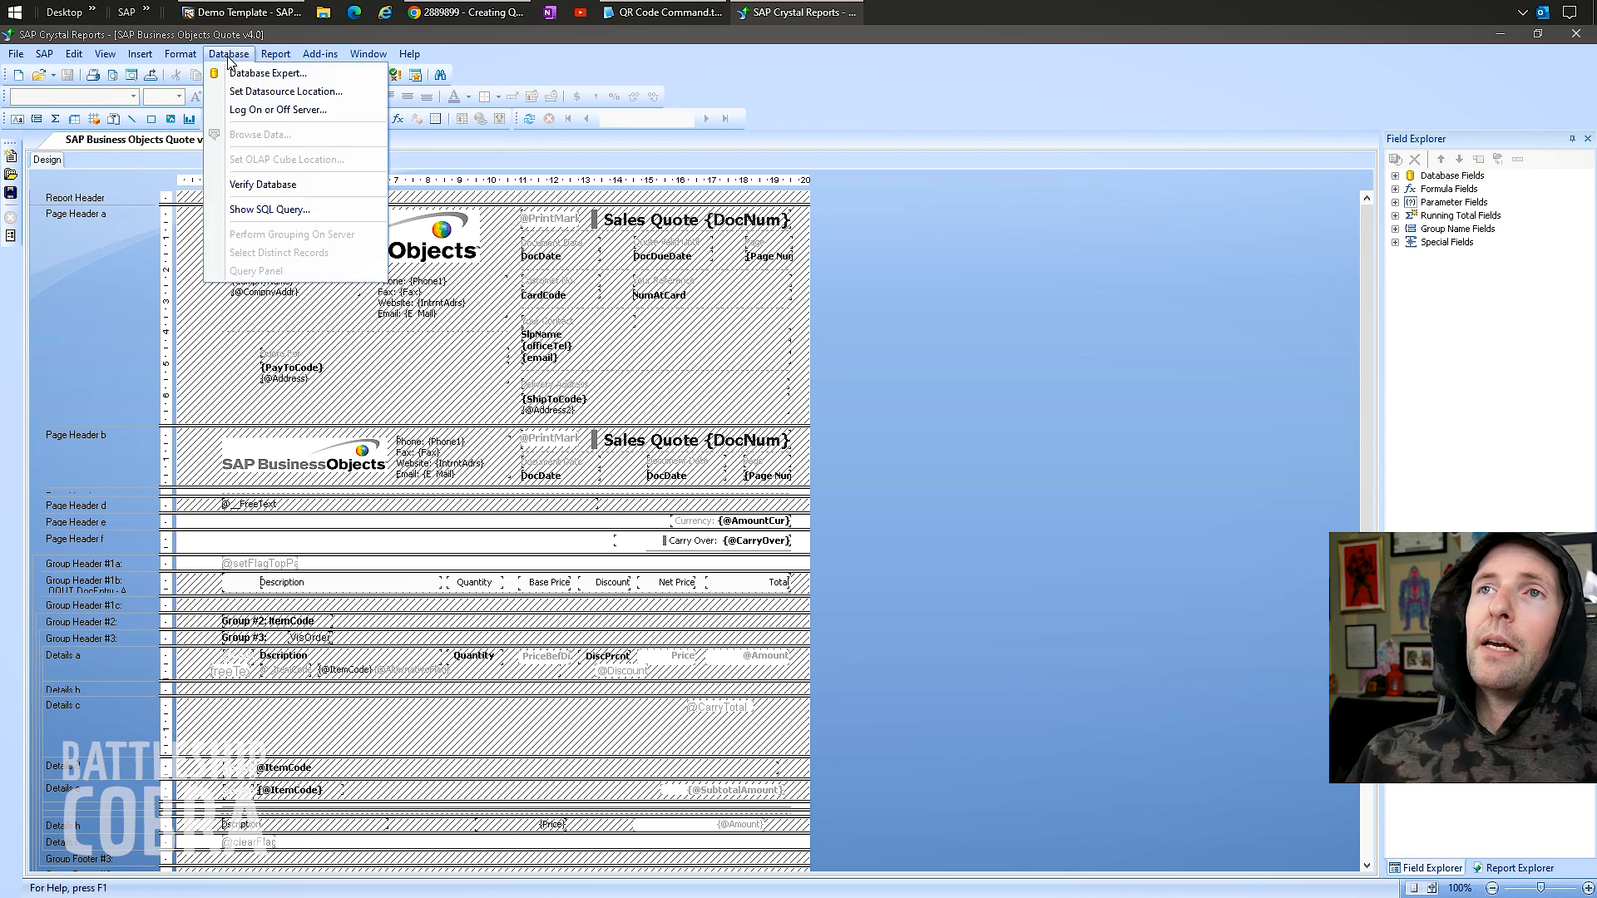
left_click(927, 346)
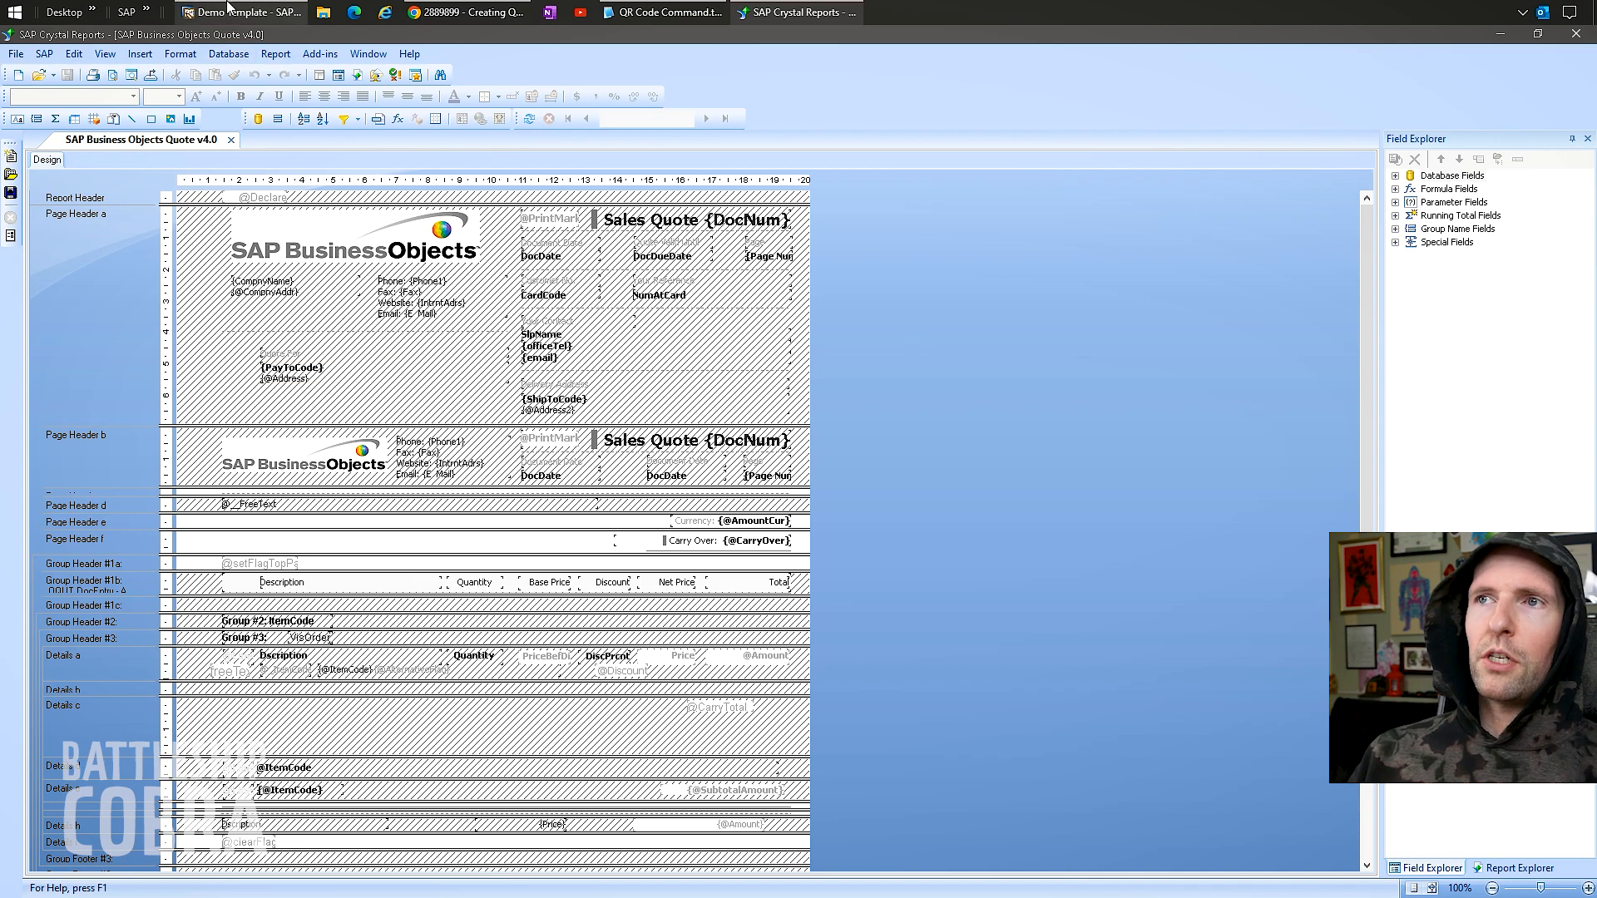
left_click(251, 10)
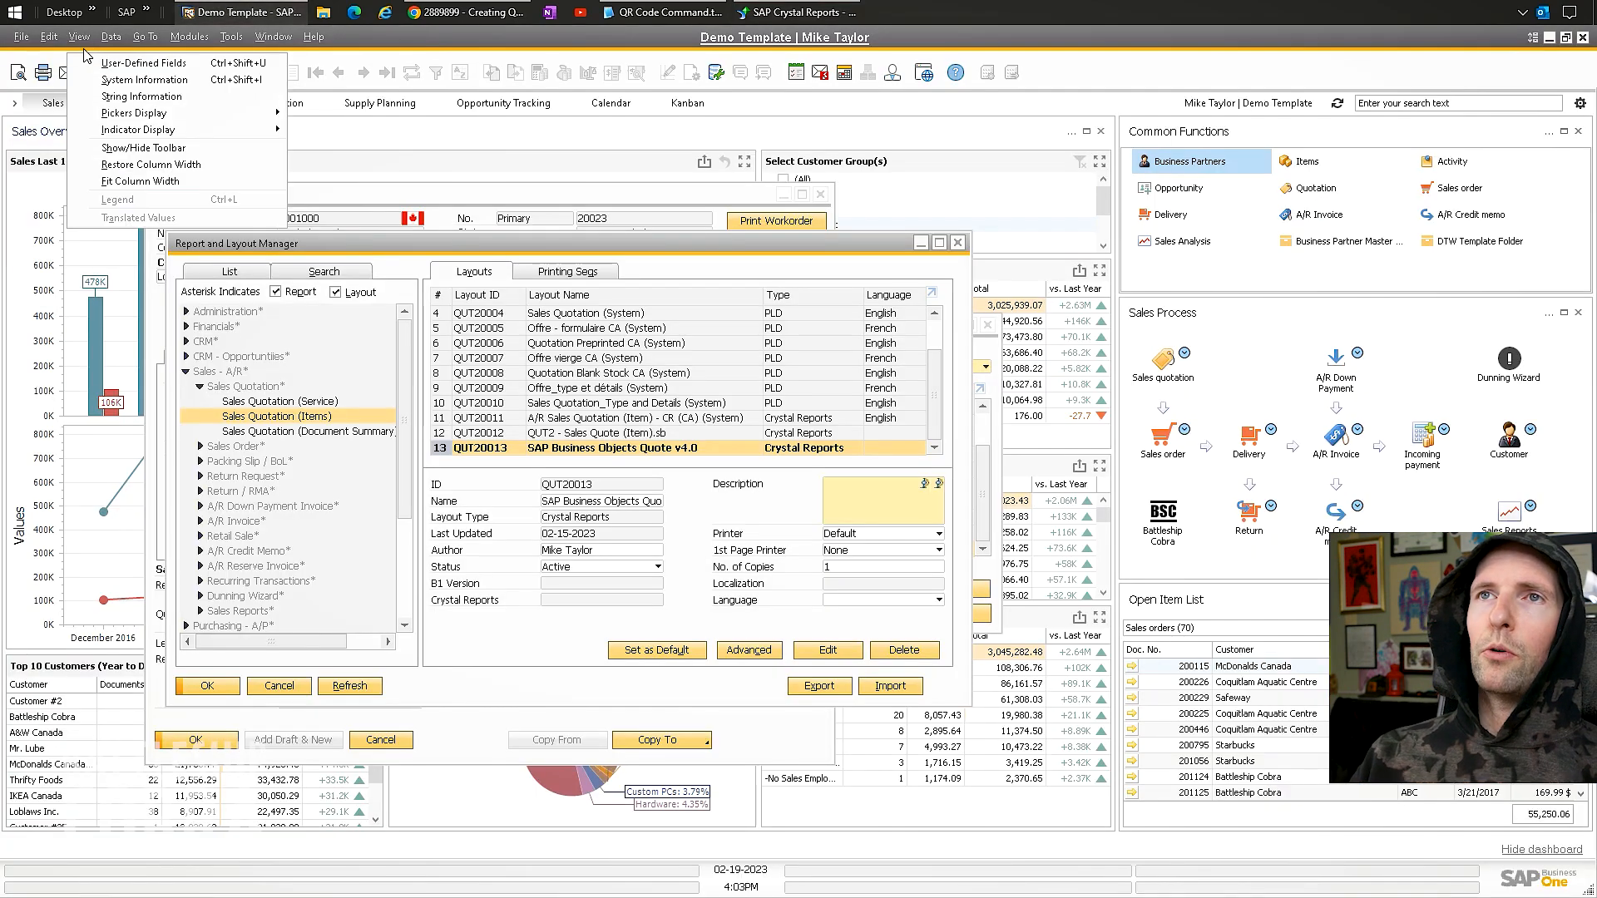
Copy key value 14 from the sales quotation's change log and return to Crystal Reports.
left_click(256, 235)
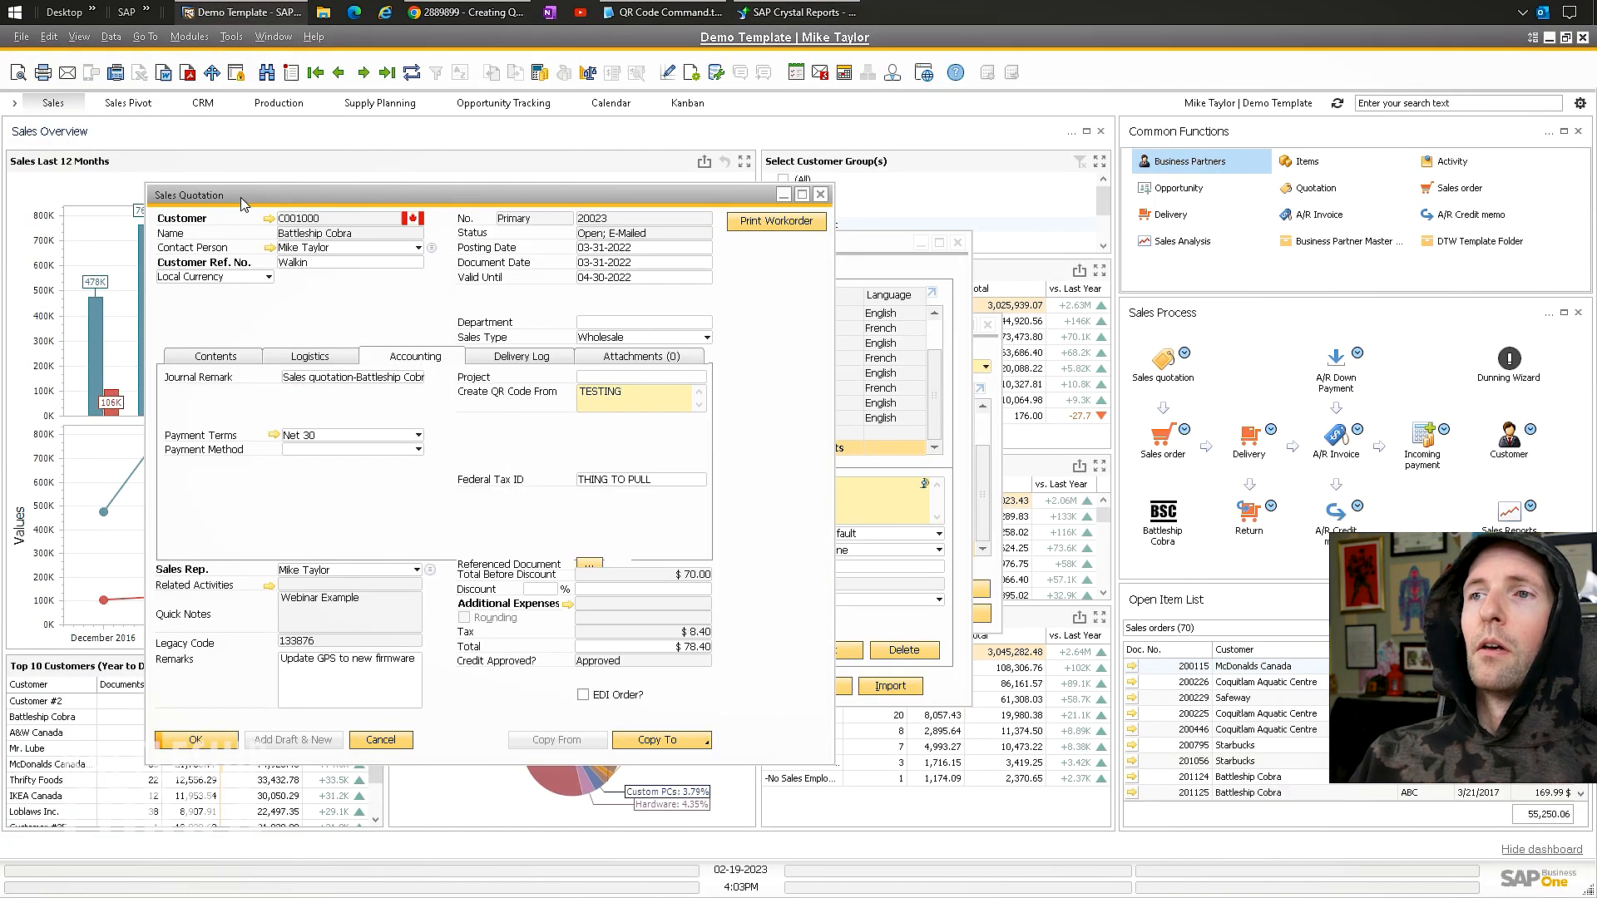
left_click_drag(241, 197, 189, 183)
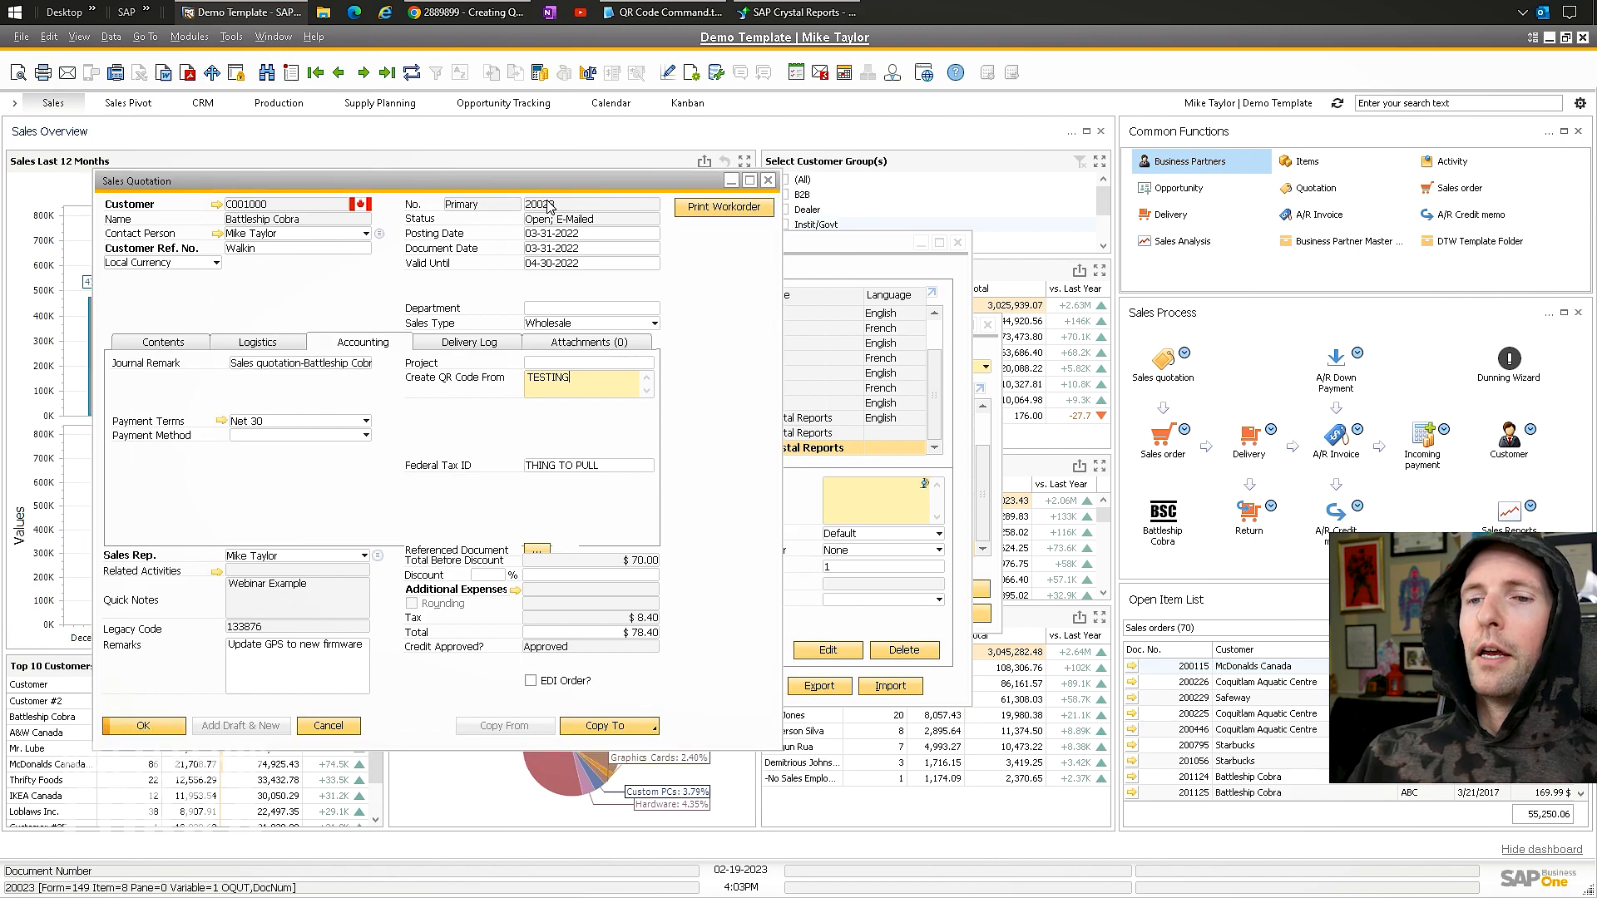
left_click(231, 36)
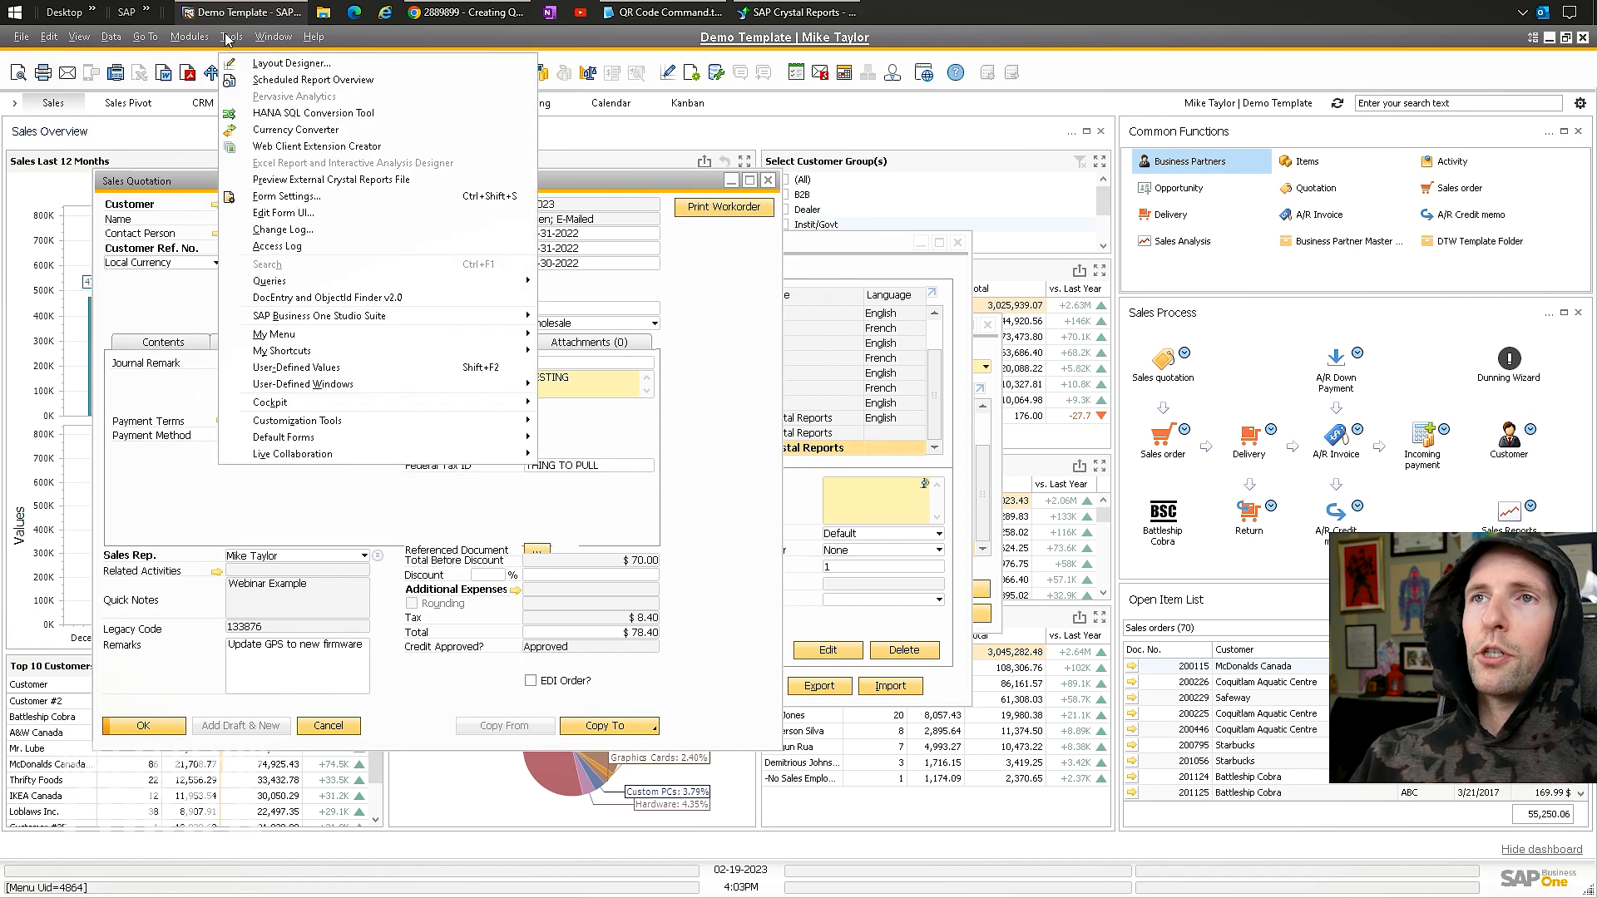
left_click(281, 229)
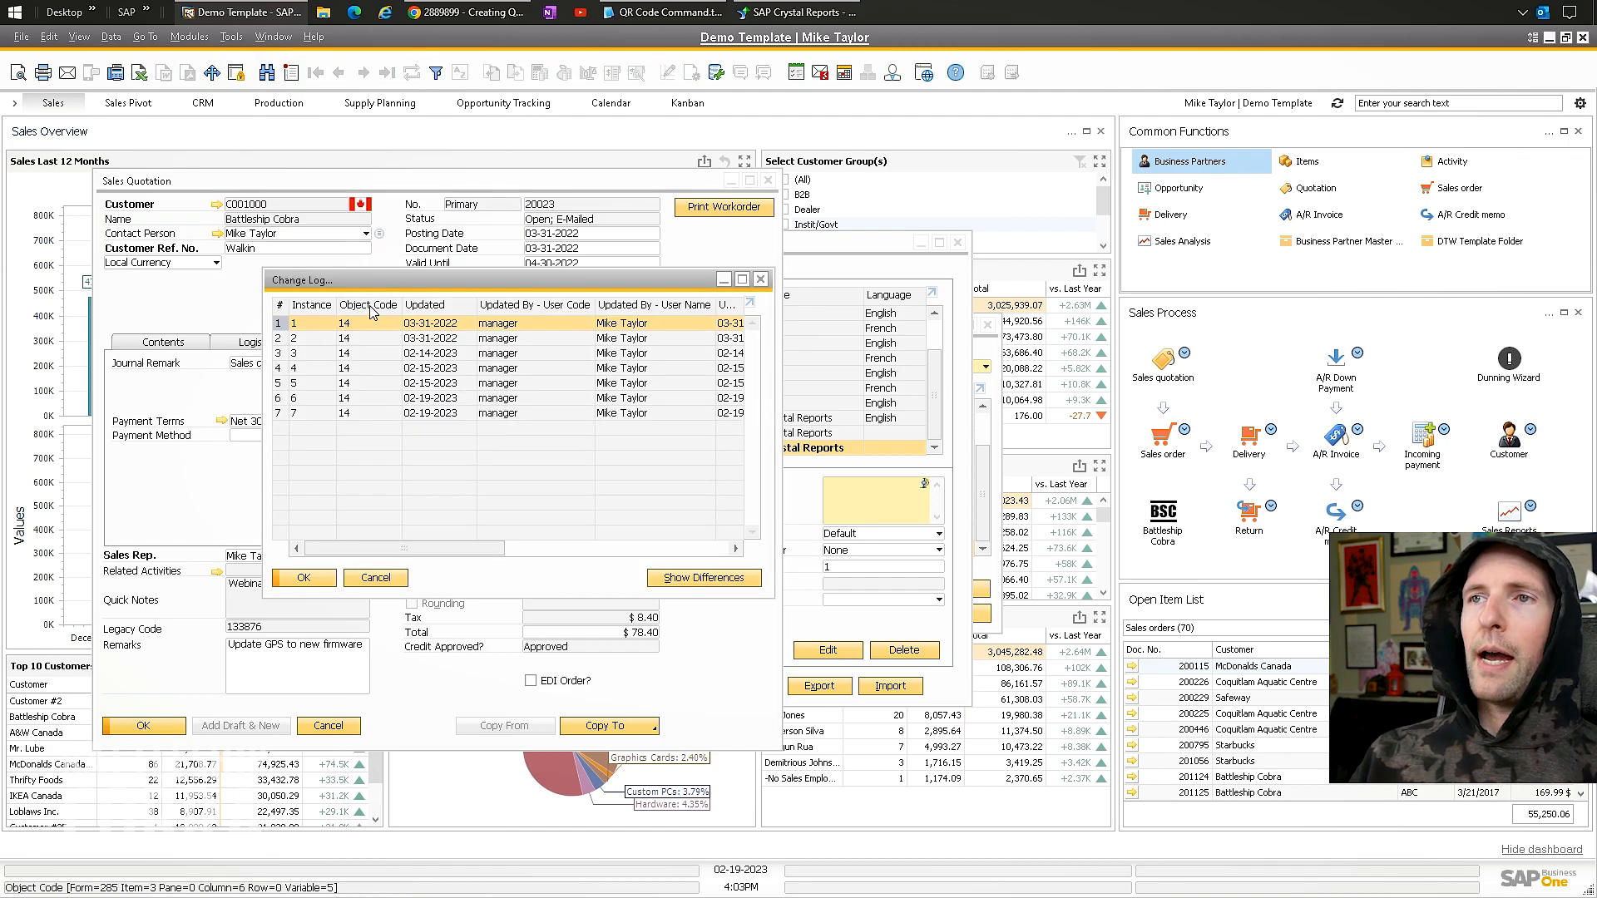
right_click(362, 336)
left_click(370, 341)
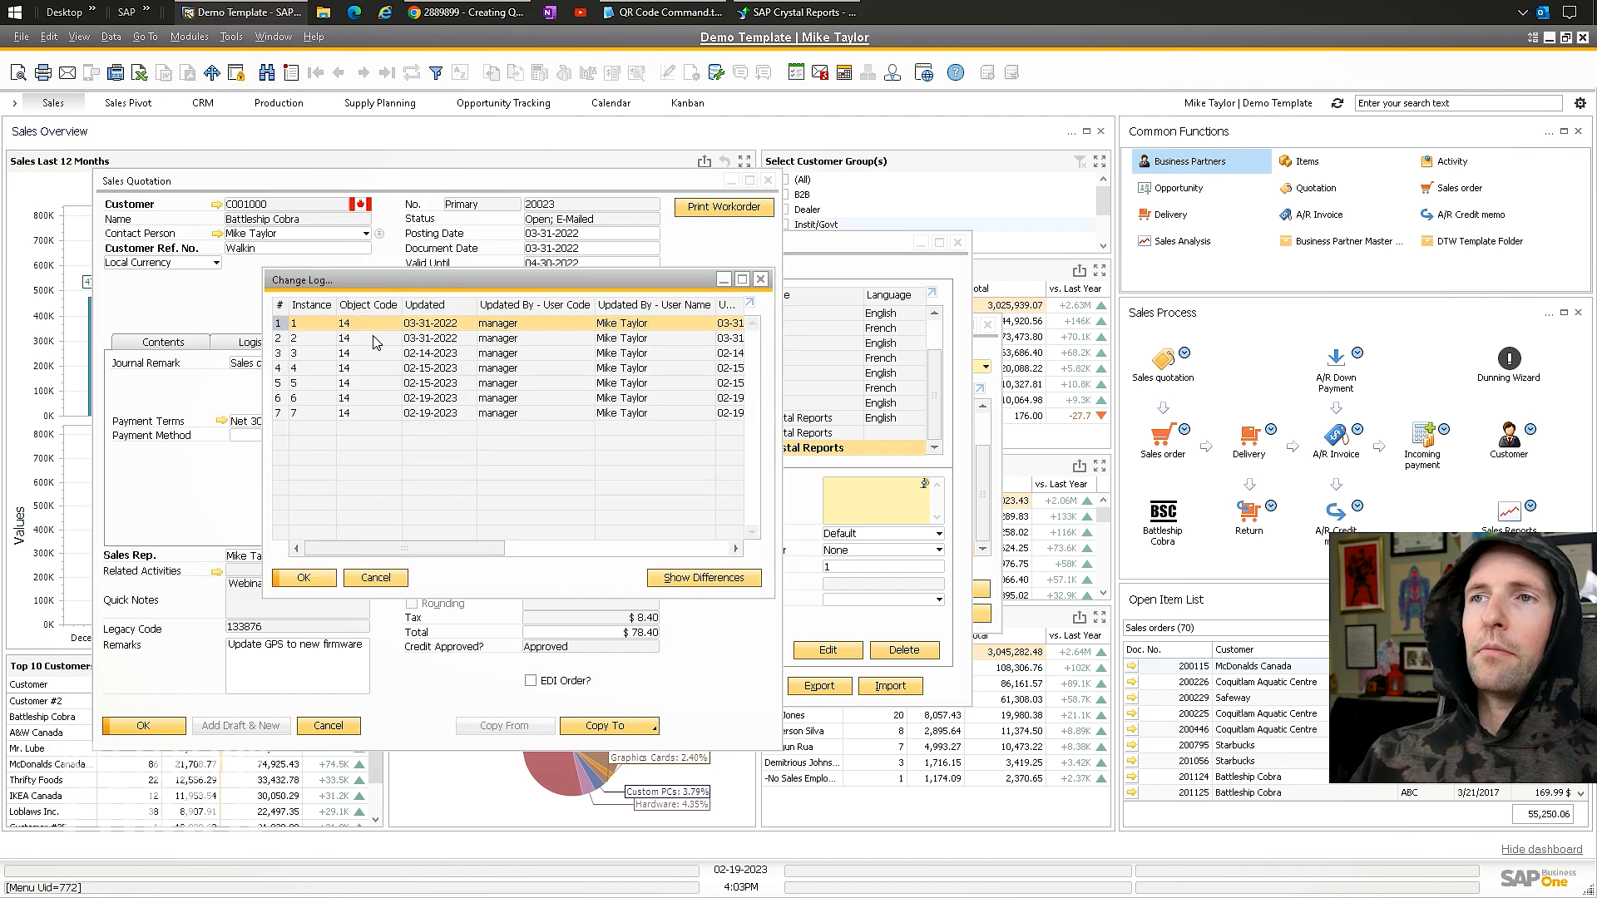
left_click(760, 278)
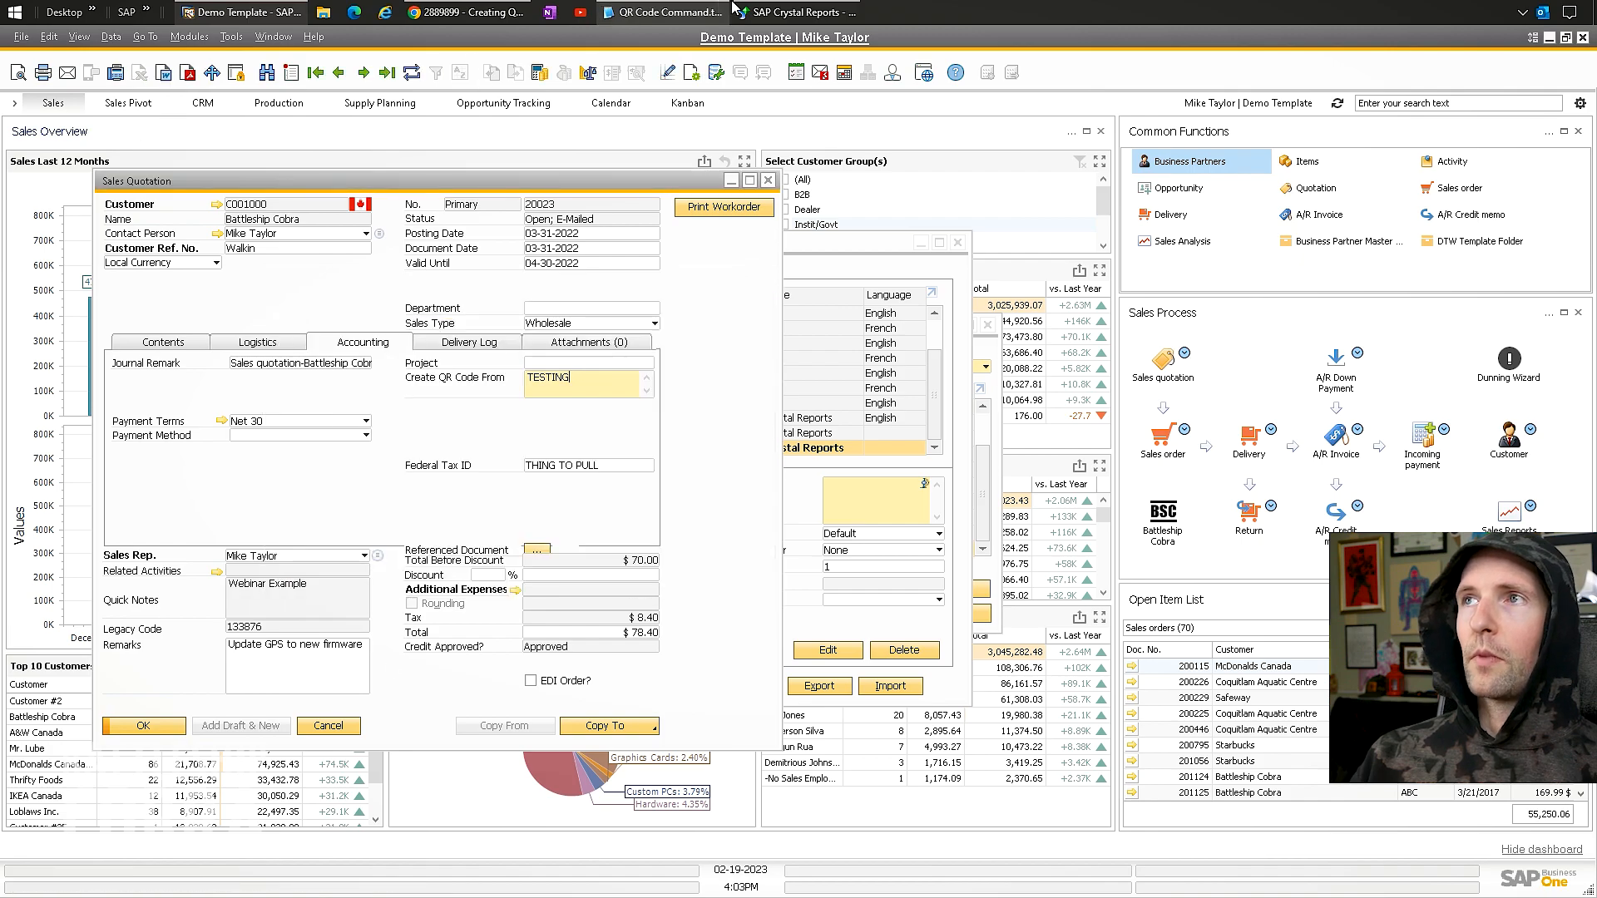
left_click(797, 12)
Refresh the report and enter DocKey 14 and ObjectId 23 in the parameter prompt.
key("F5")
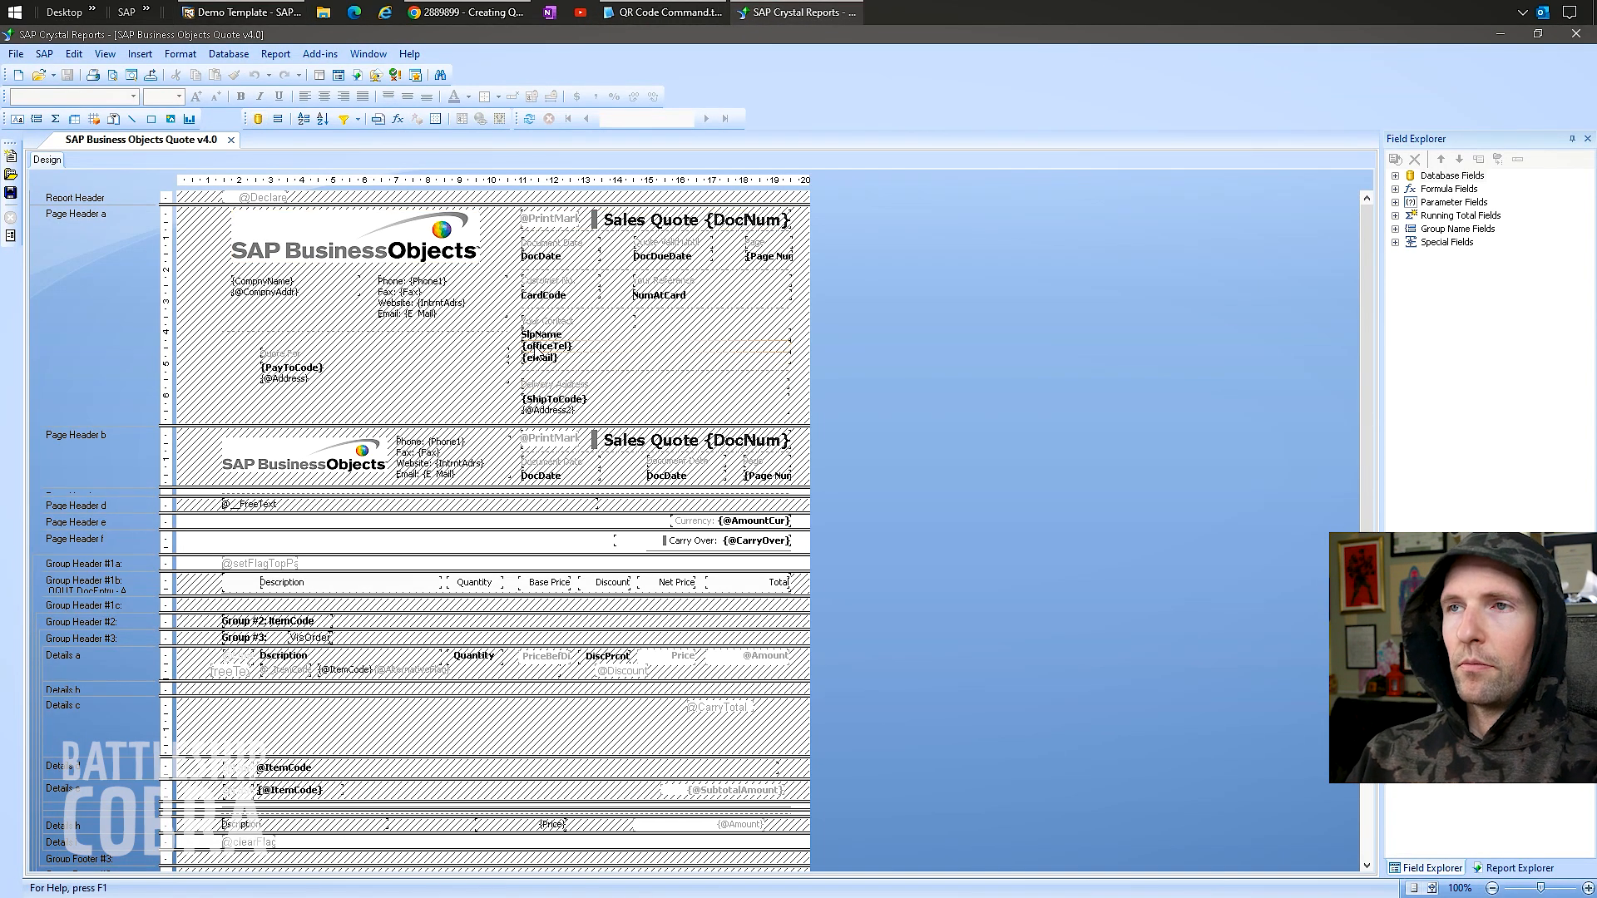
left_click(556, 313)
key("ctrl+v")
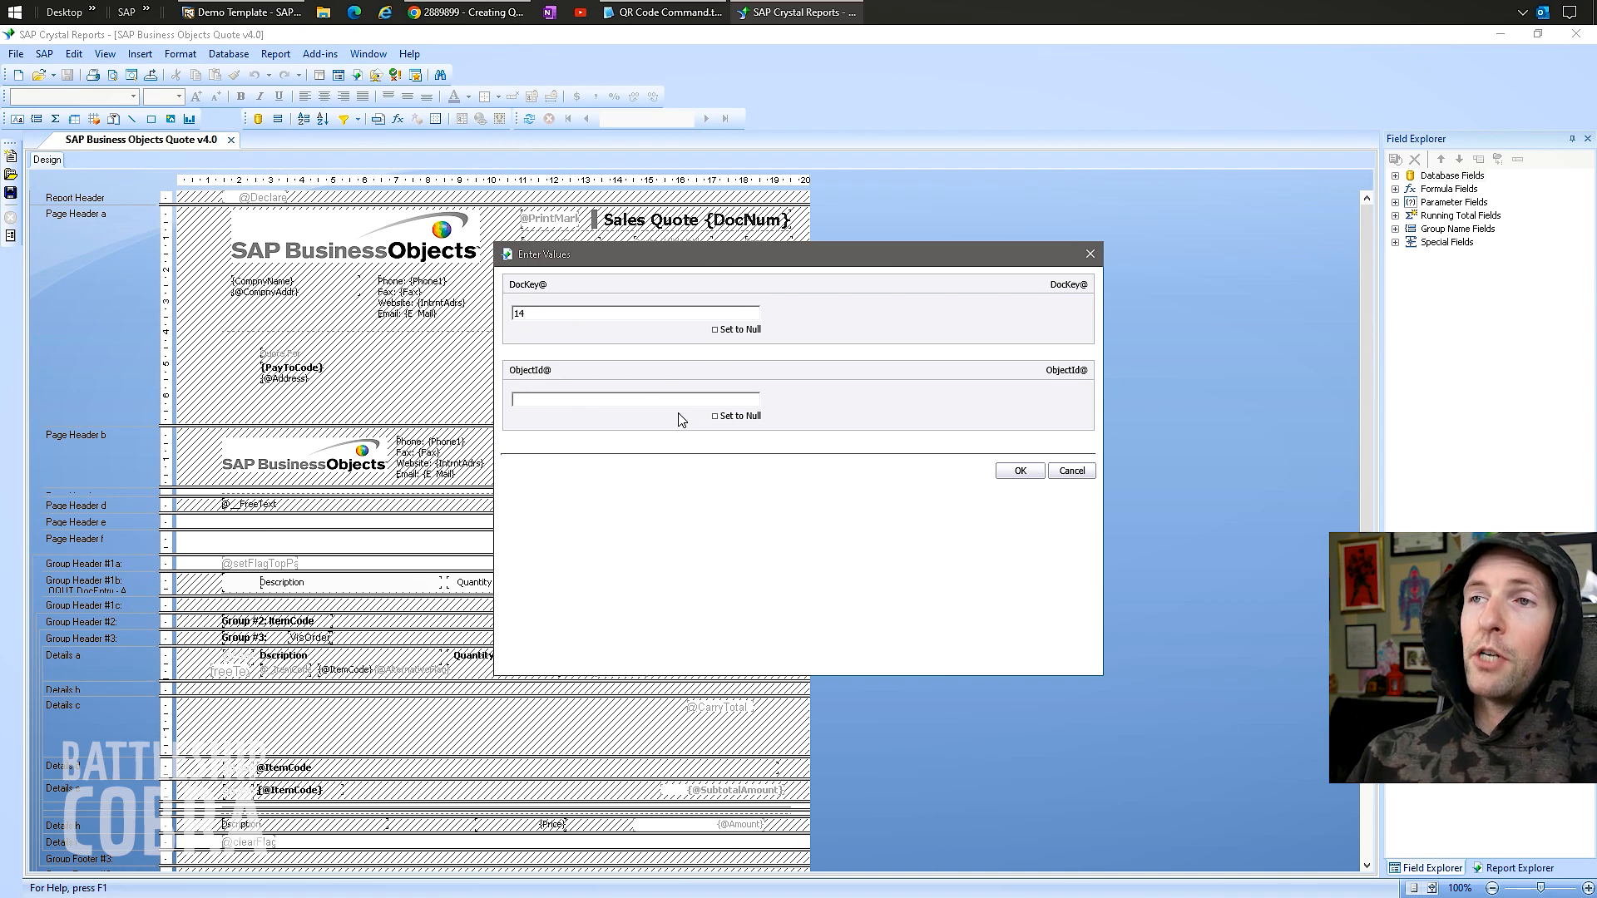
left_click(664, 400)
type("23")
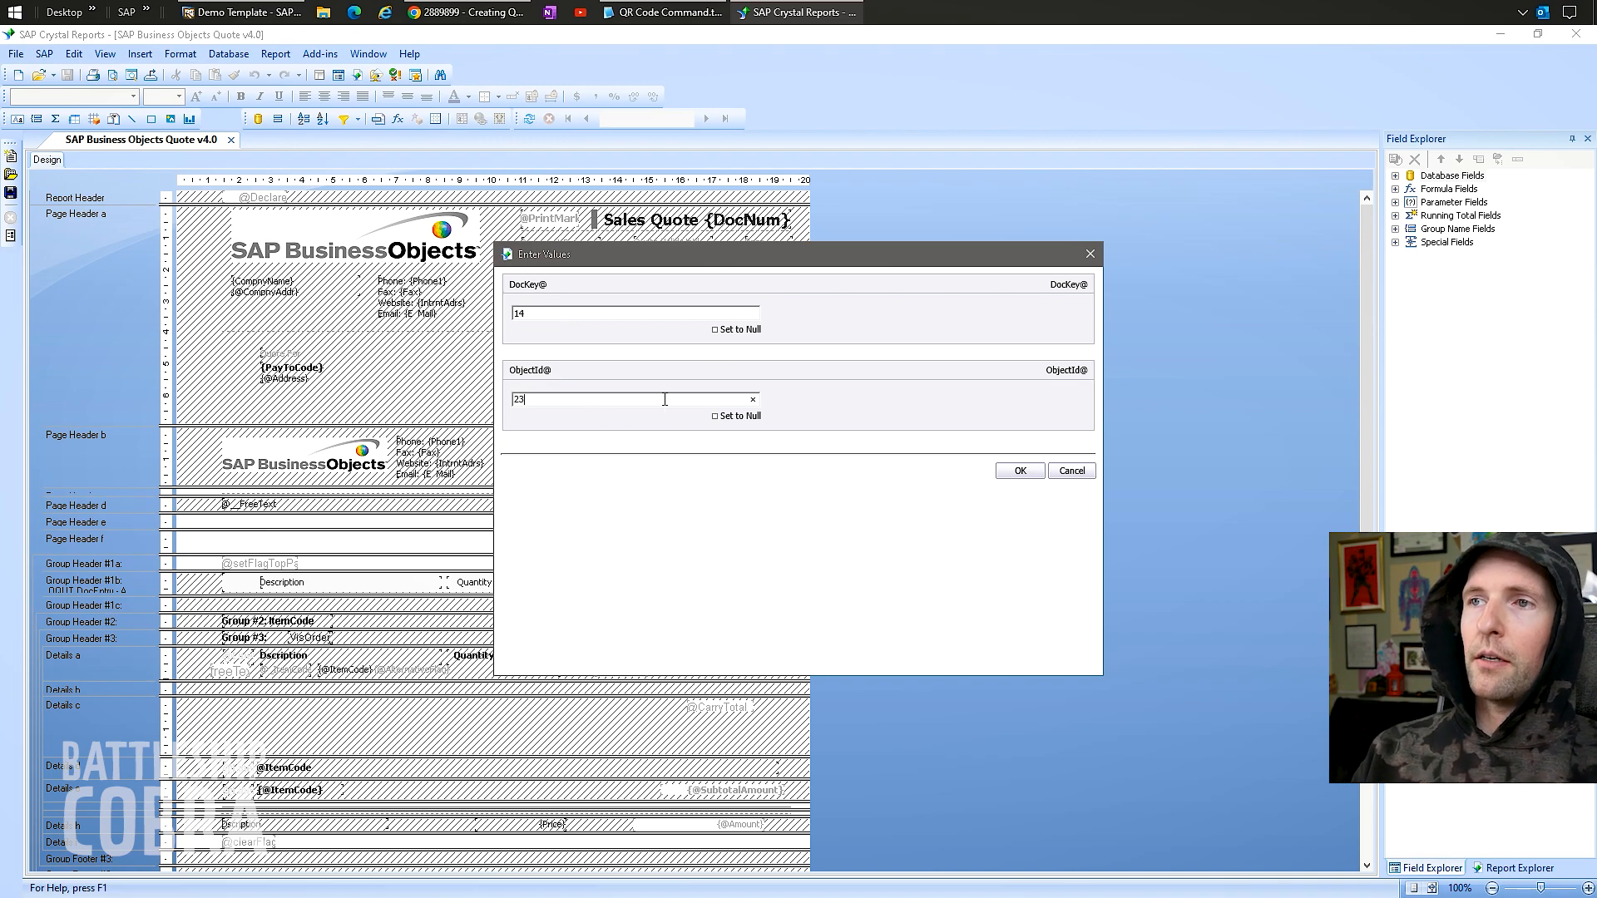
Open Object ID List.pdf from the taskbar SAP folder.
left_click(146, 12)
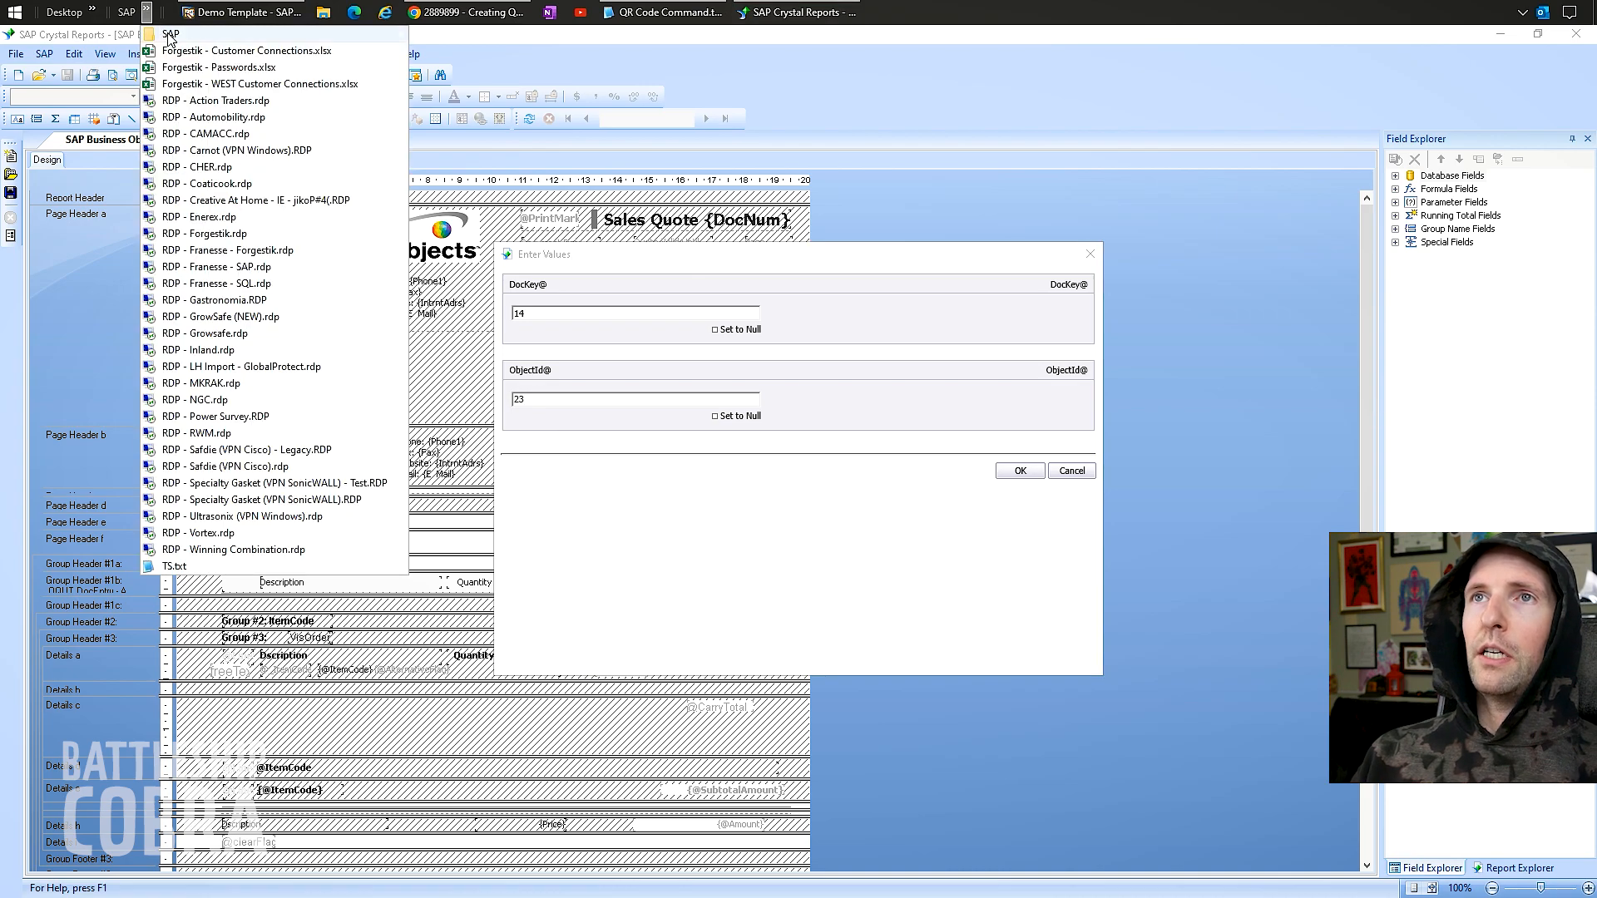
mouse_move(170, 35)
mouse_move(484, 38)
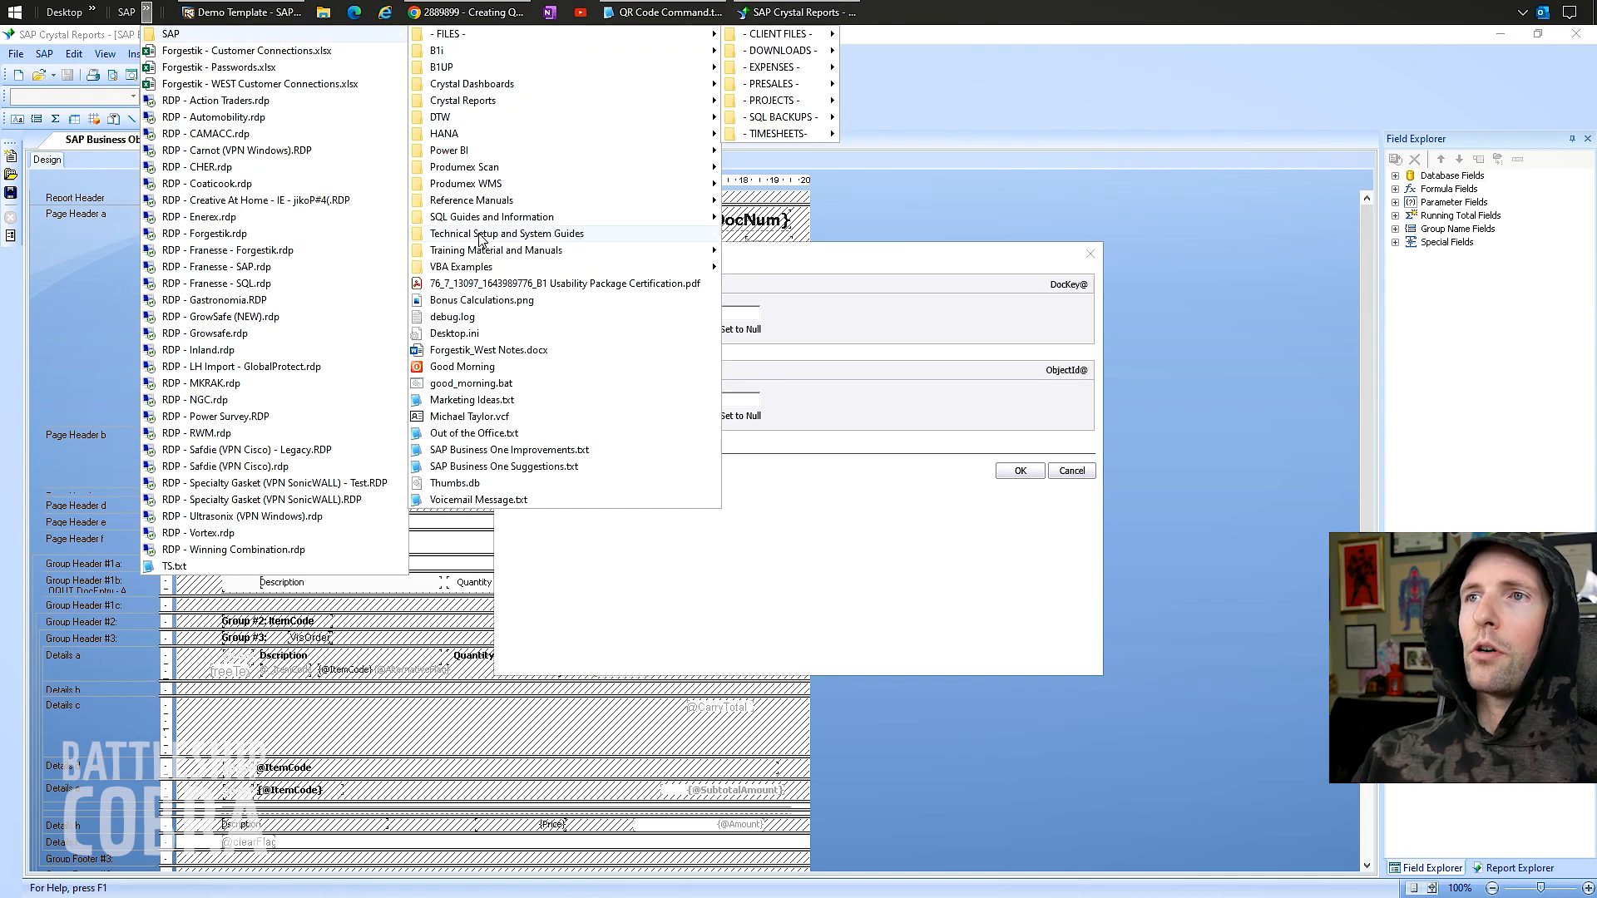
mouse_move(682, 201)
left_click(794, 234)
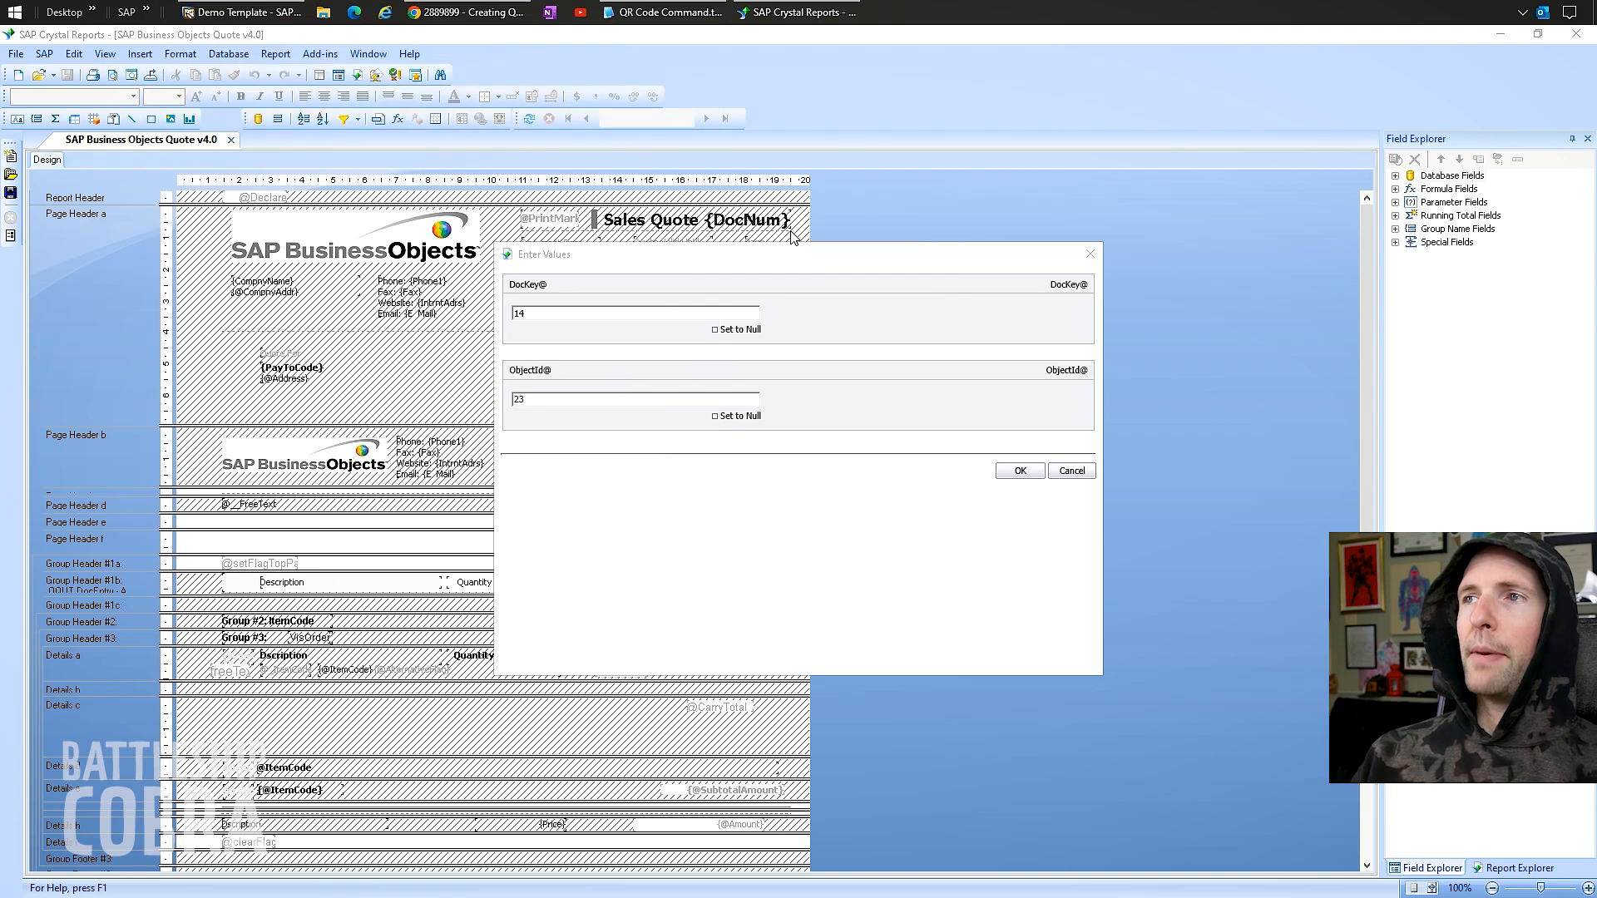
scroll(571, 271, "down", 5)
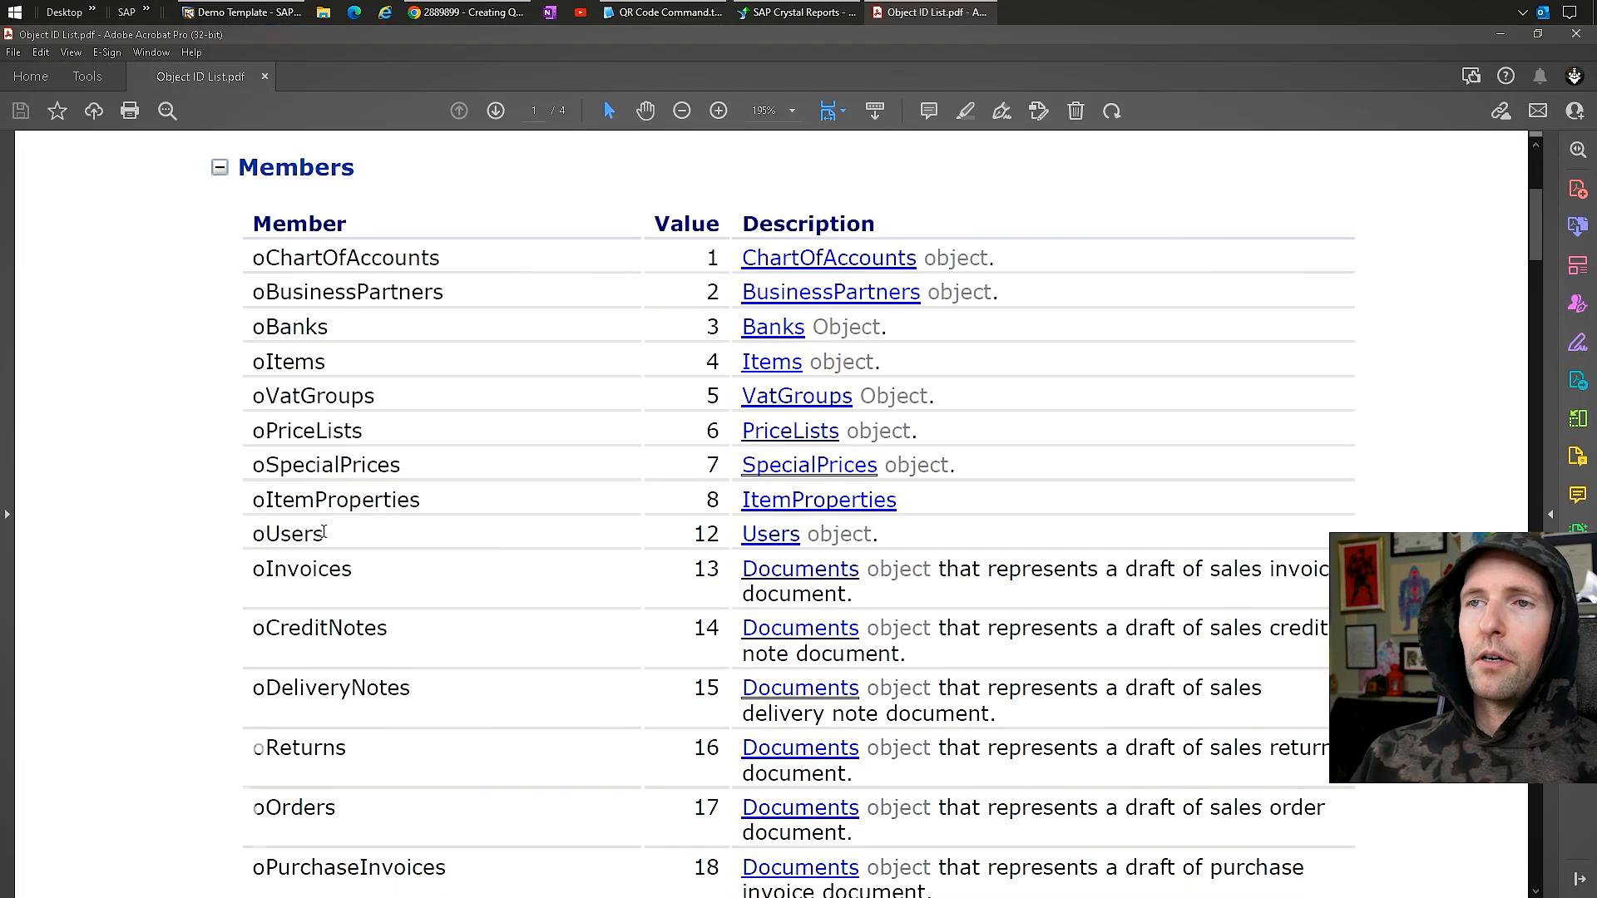
Find oQuotations with value 23 in the Object ID List and return to Crystal Reports.
scroll(451, 682, "down", 2)
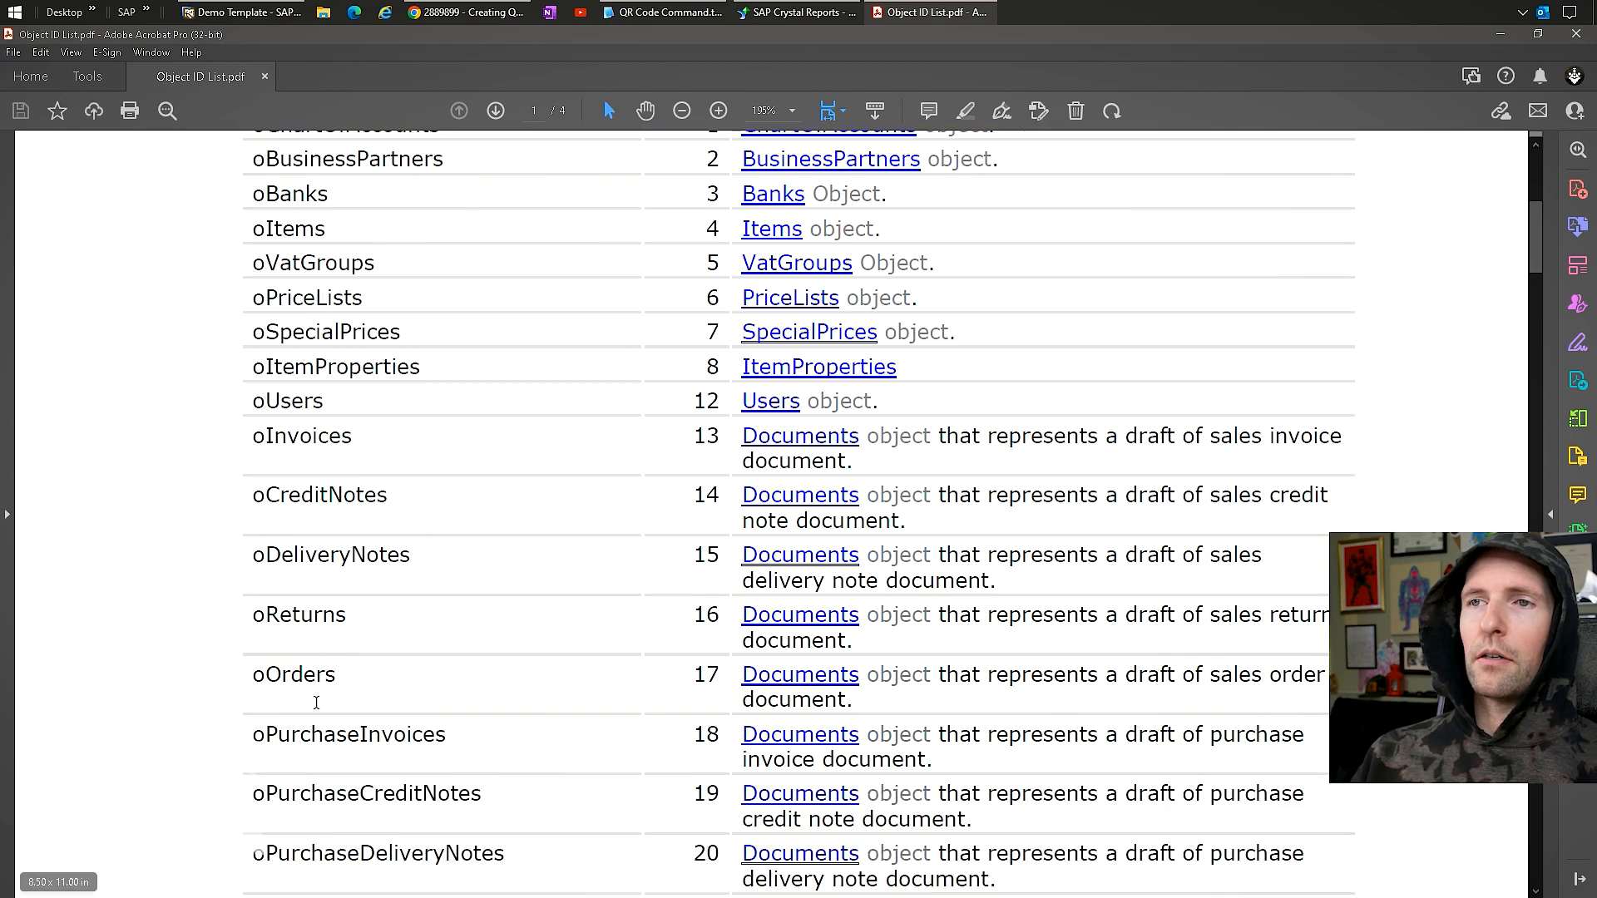
scroll(446, 563, "down", 7)
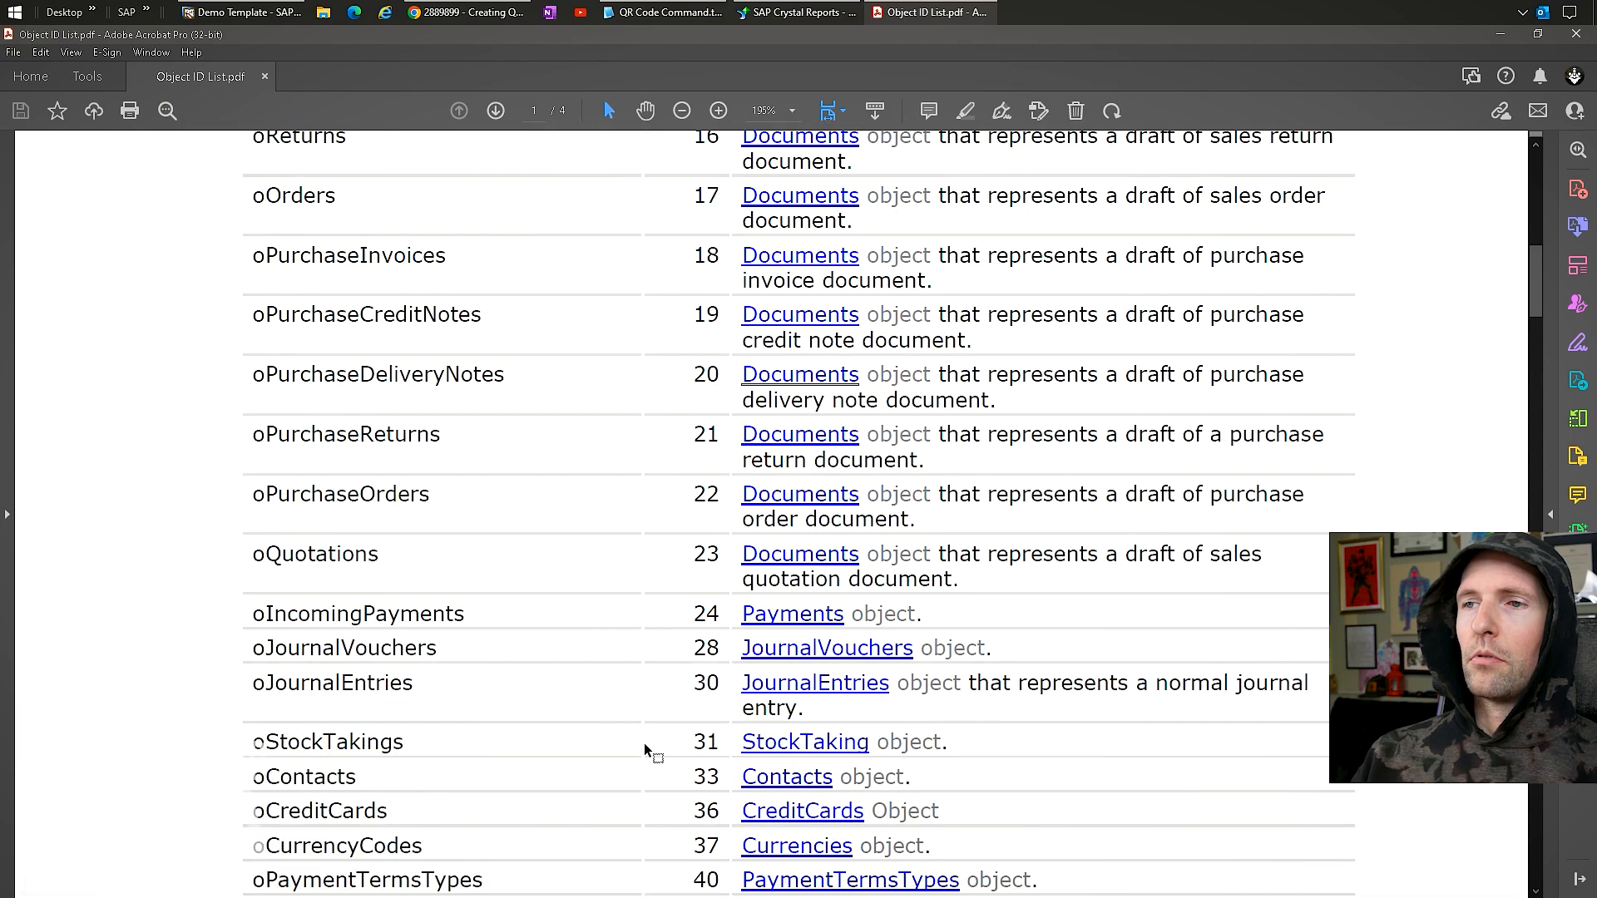
left_click_drag(256, 556, 429, 556)
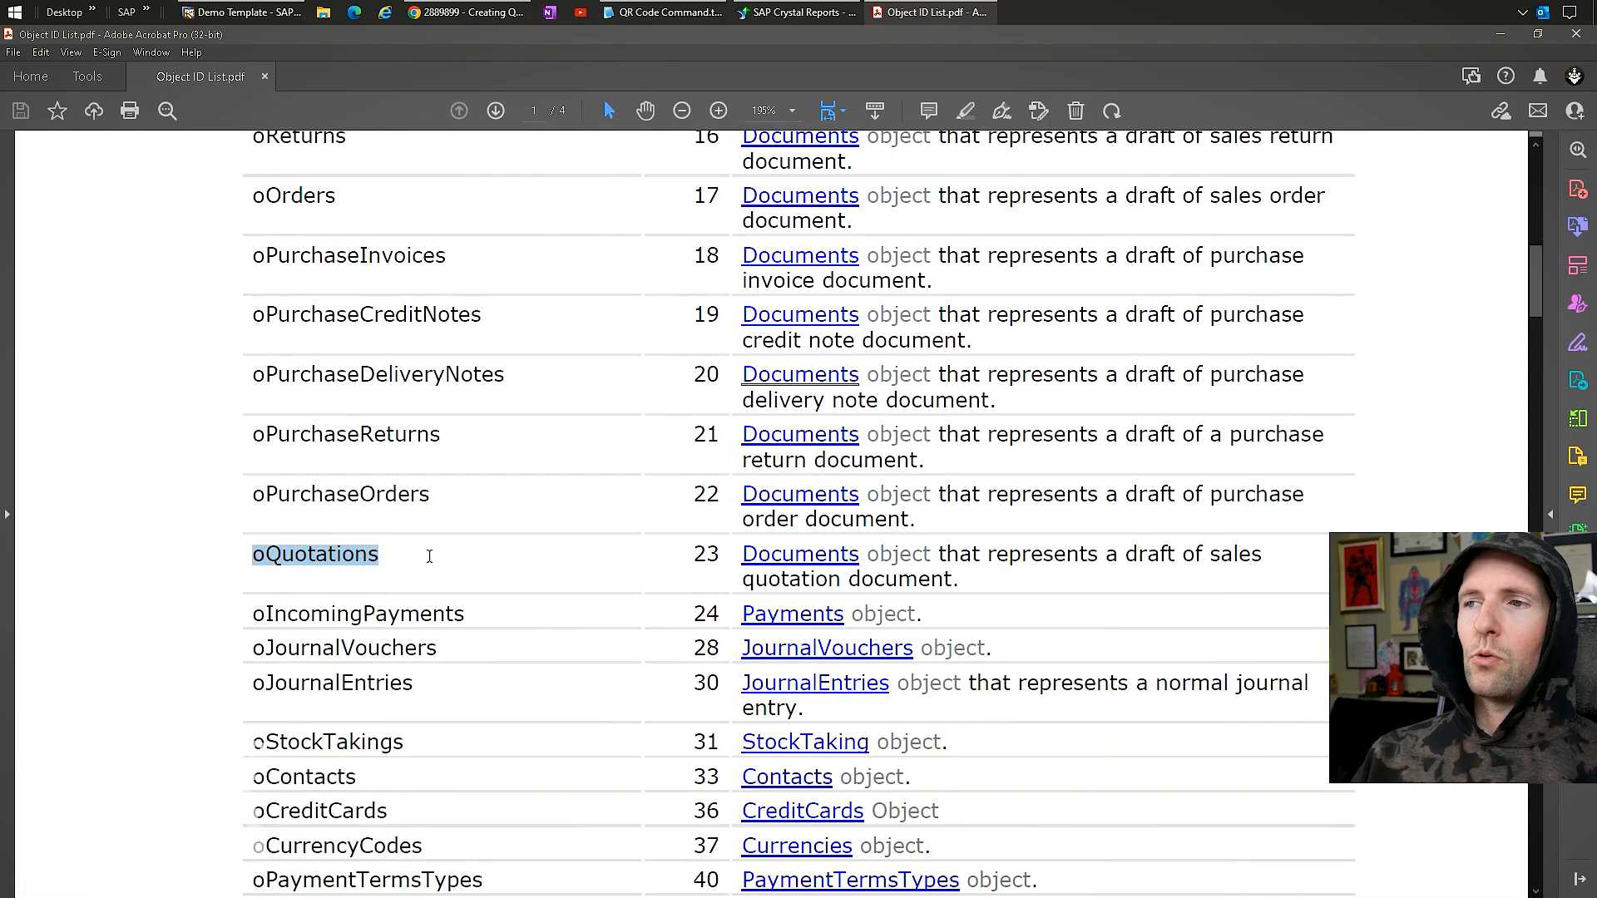
double_click(713, 553)
left_click(802, 10)
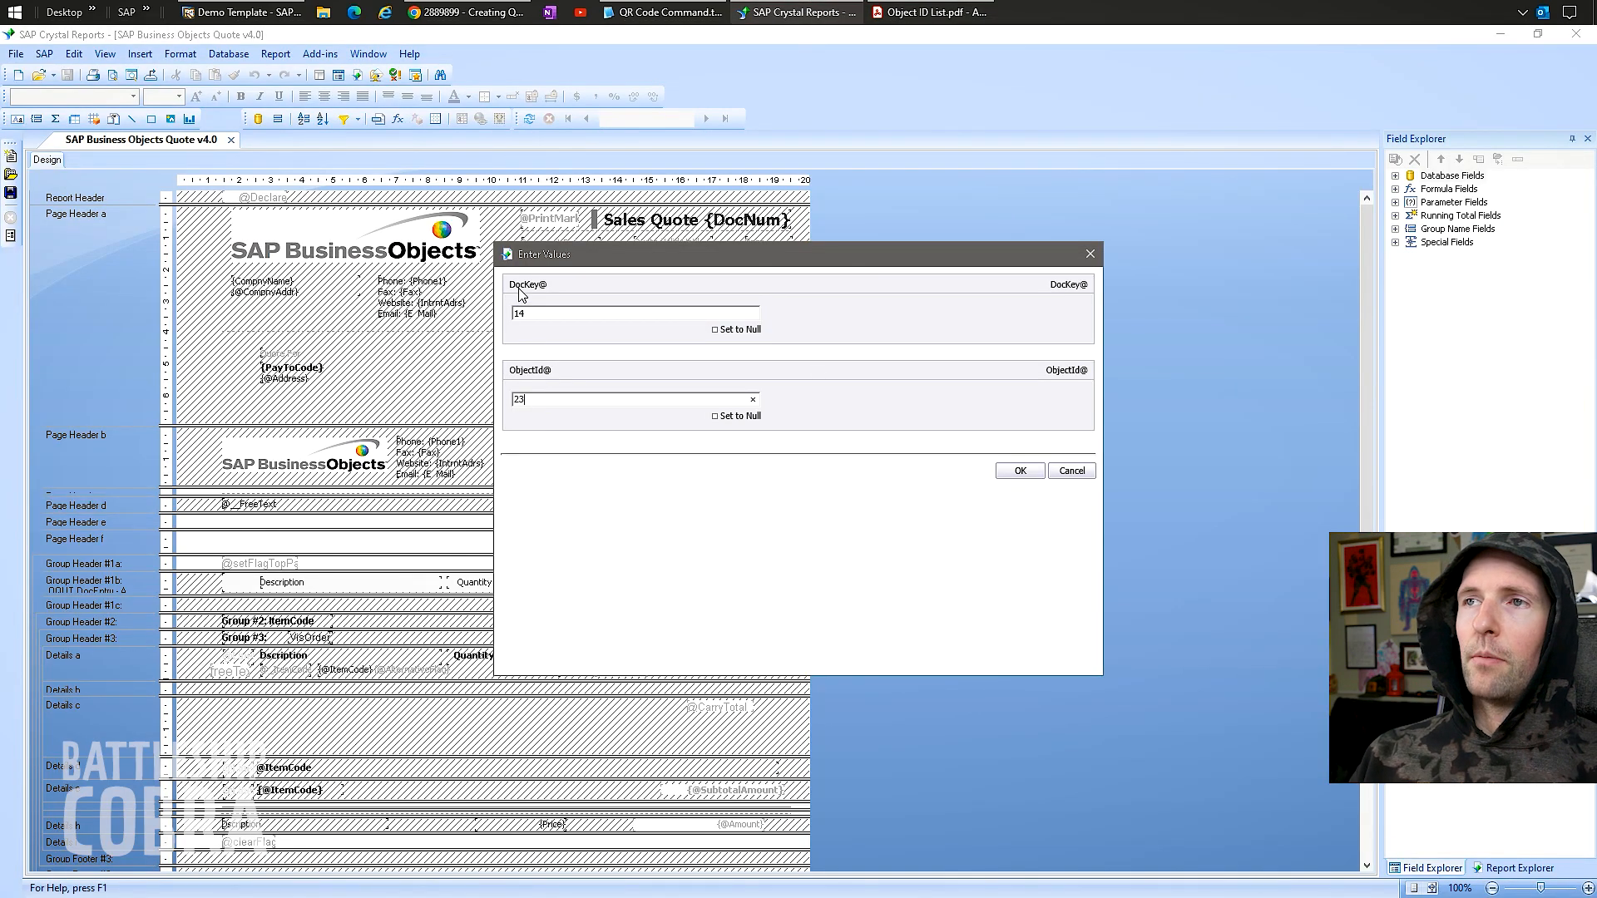
Recheck DocKey 14 and ObjectId 23 against the PDF and confirm them with OK.
left_click_drag(538, 319, 465, 312)
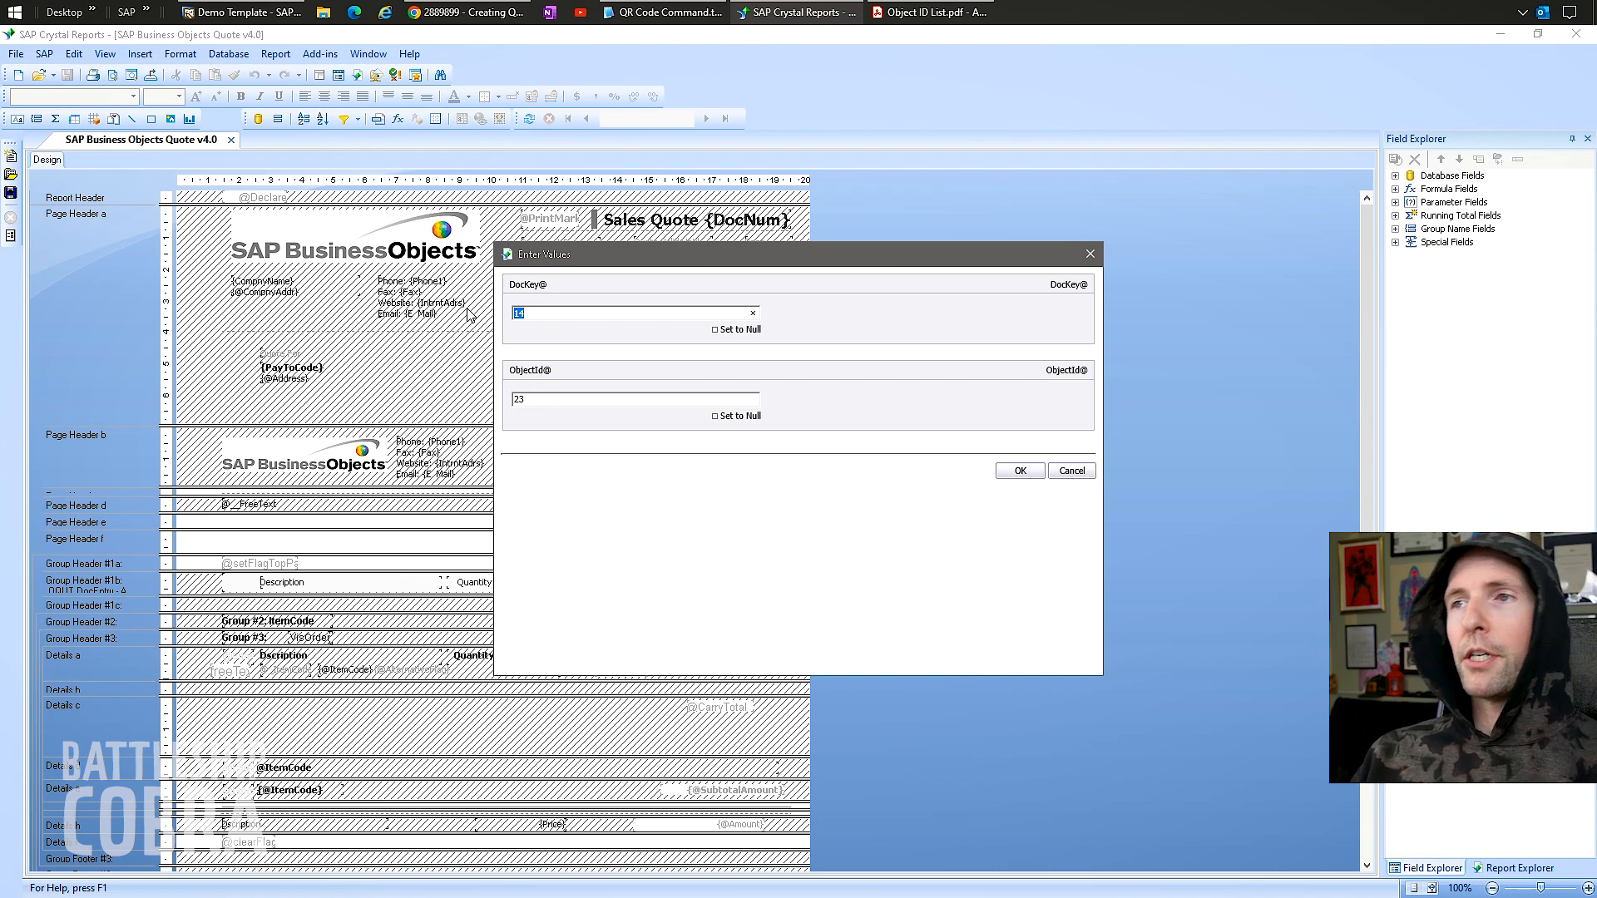
key("Tab")
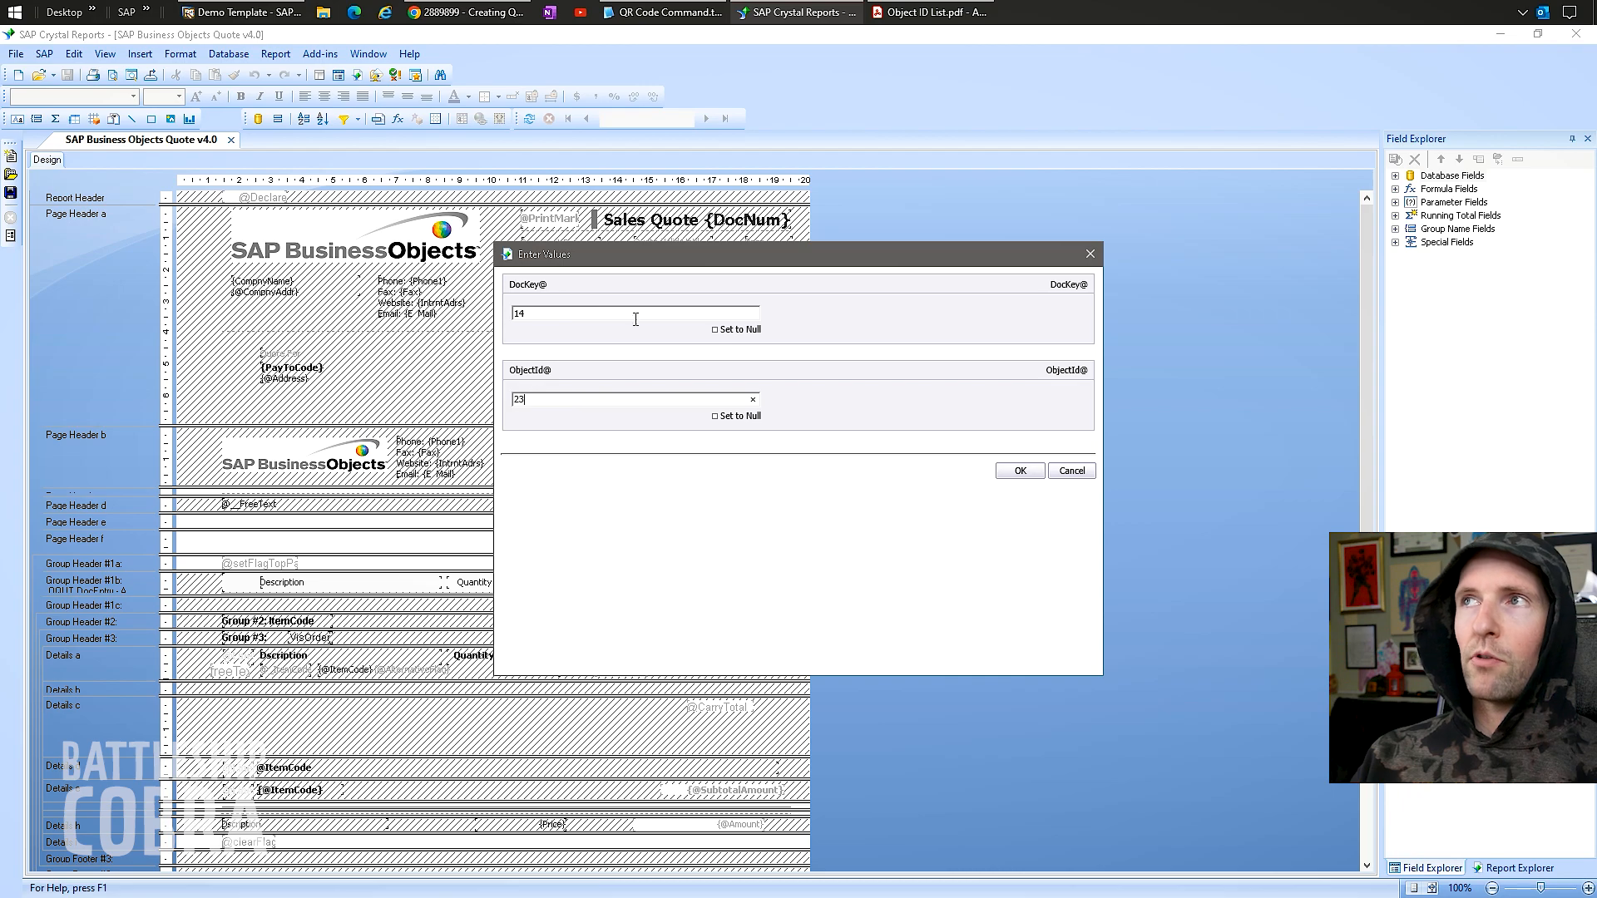
key("alt+Tab")
left_click(708, 566)
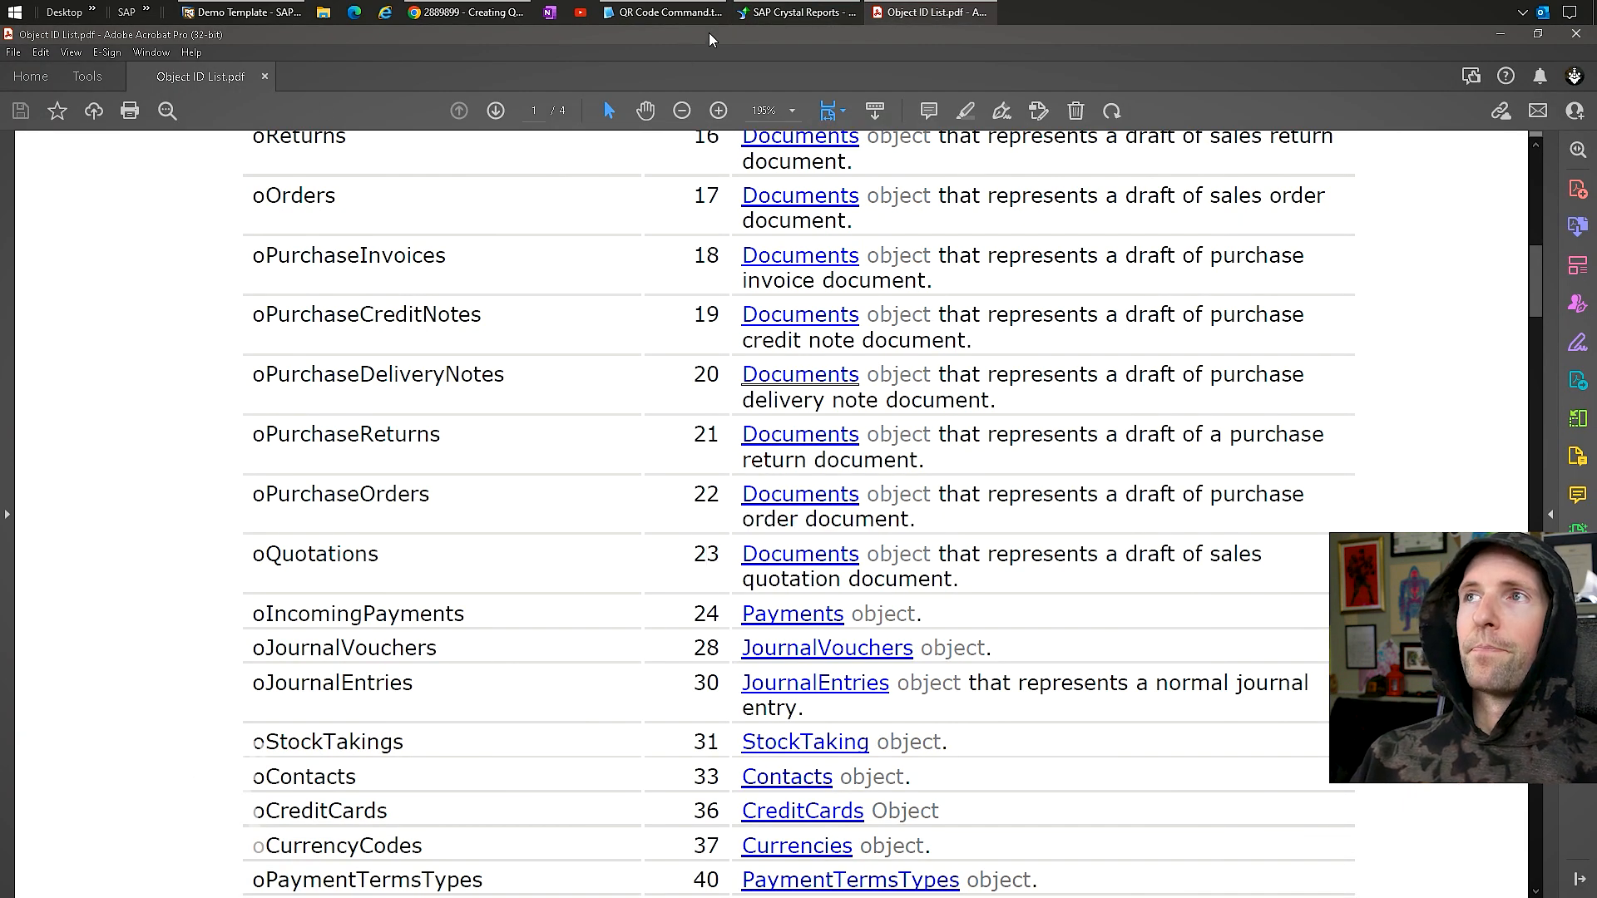
left_click(769, 11)
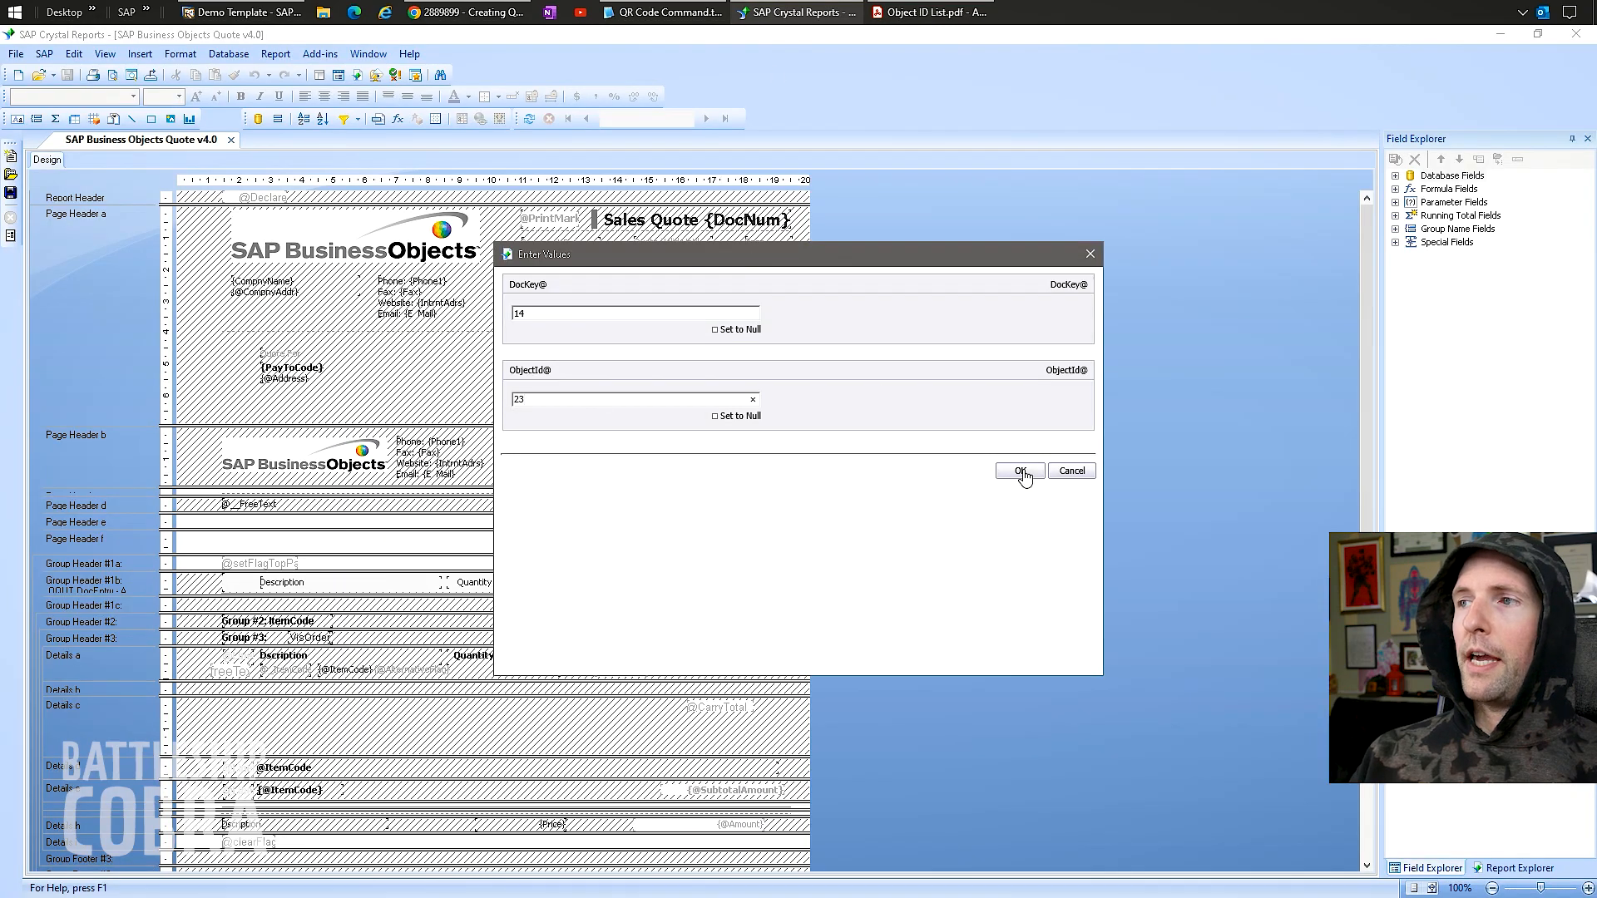
left_click(1022, 472)
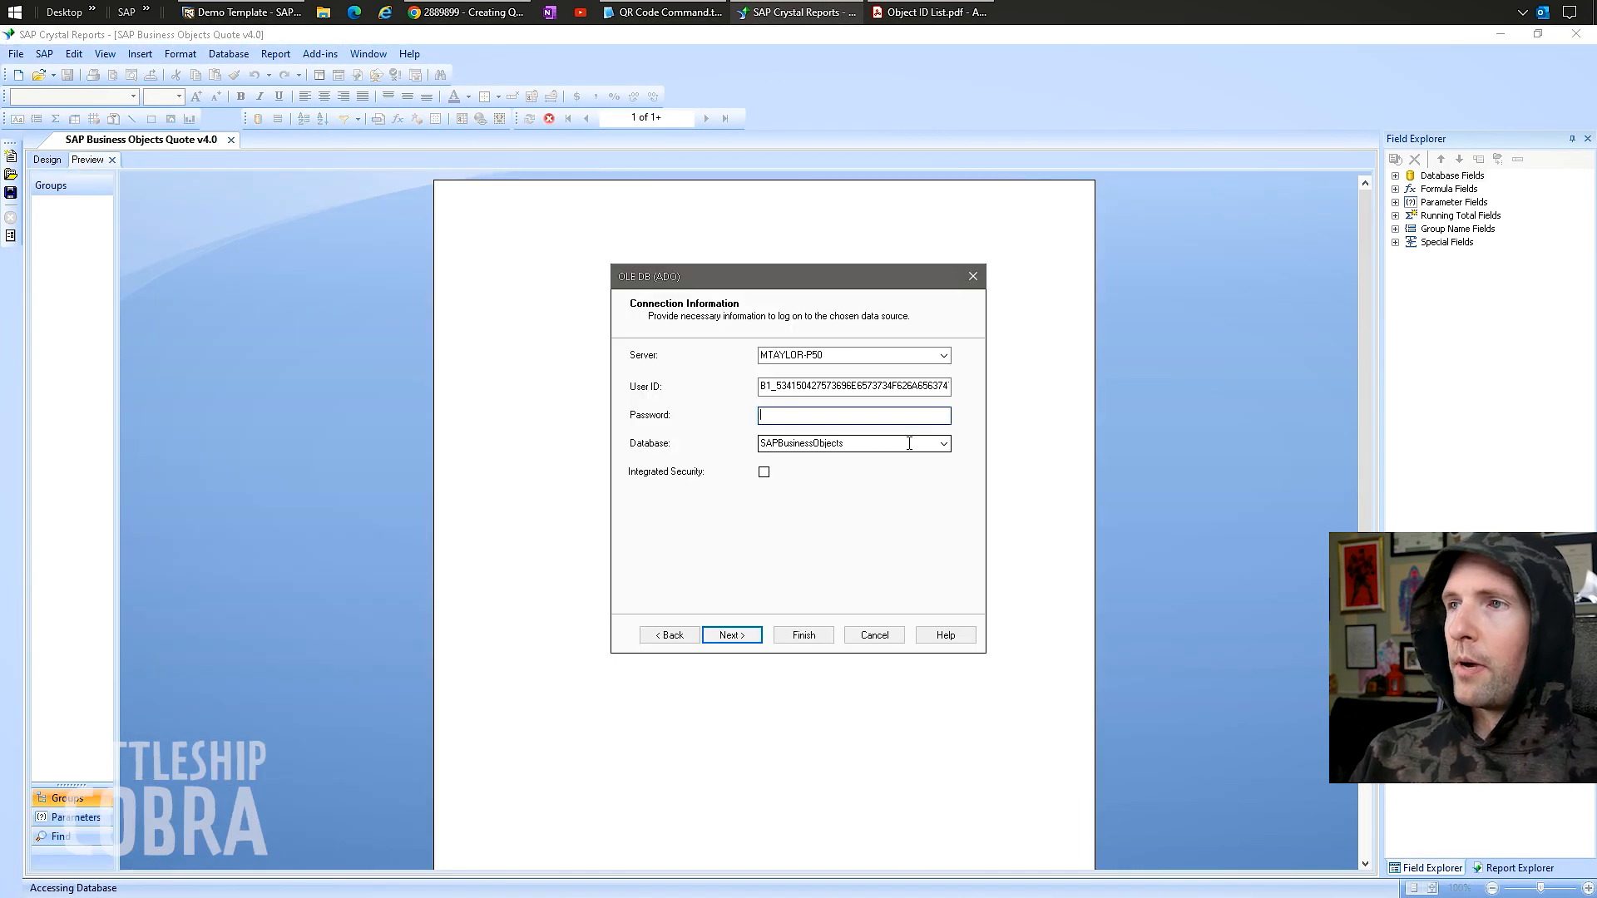
Log in to the database as sa with the password and dismiss the follow-up messages.
left_click(855, 386)
double_click(855, 385)
type("sa")
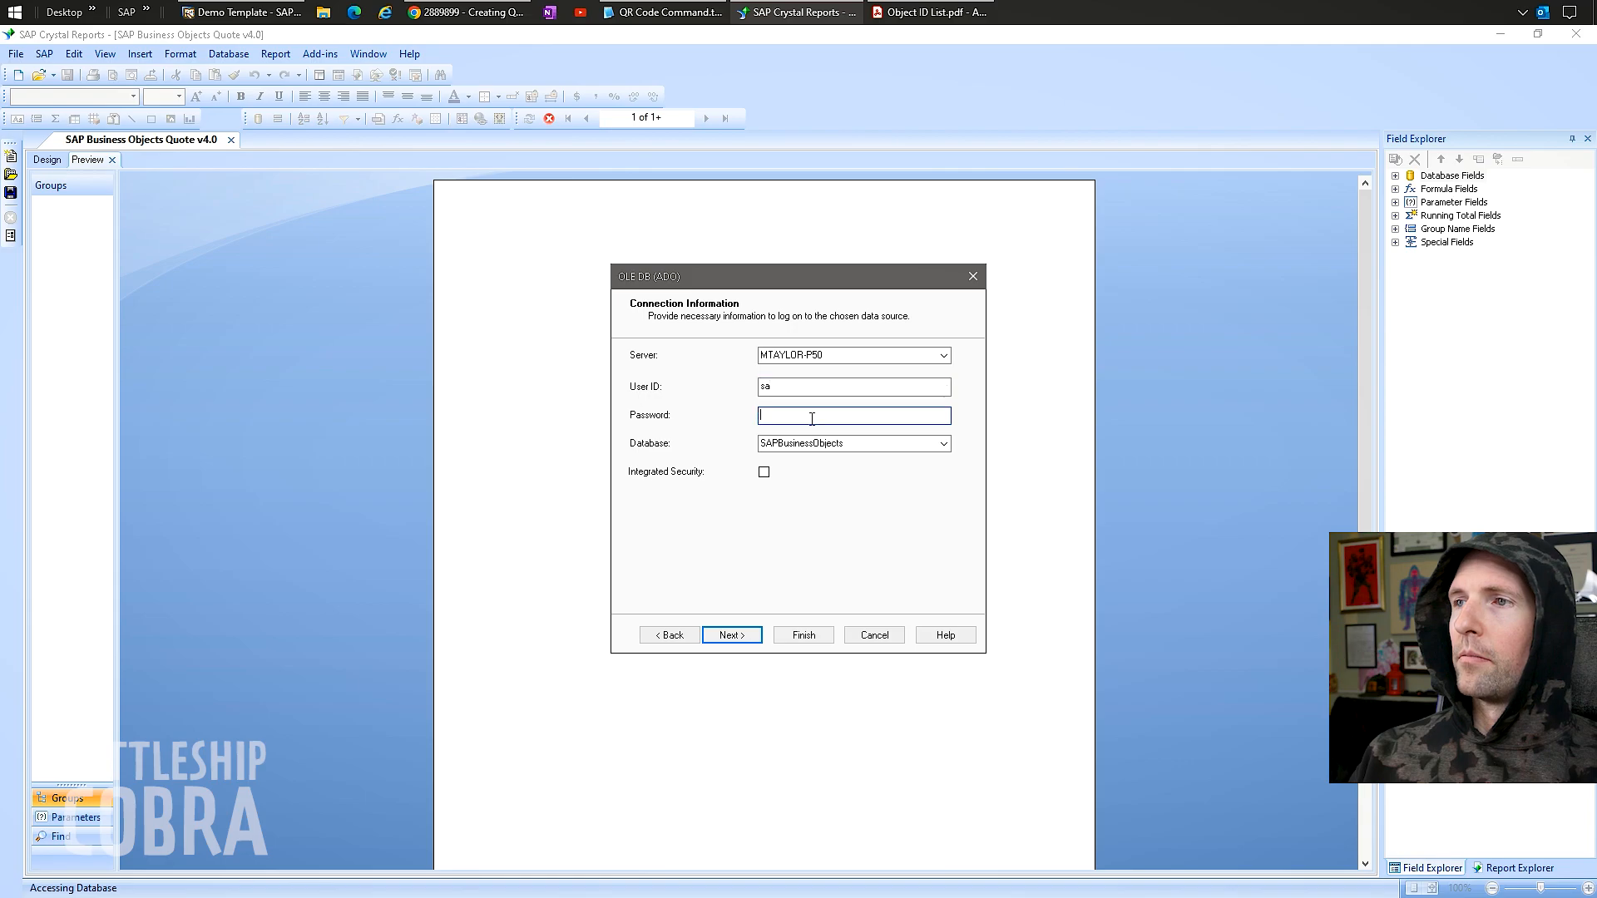
left_click(811, 418)
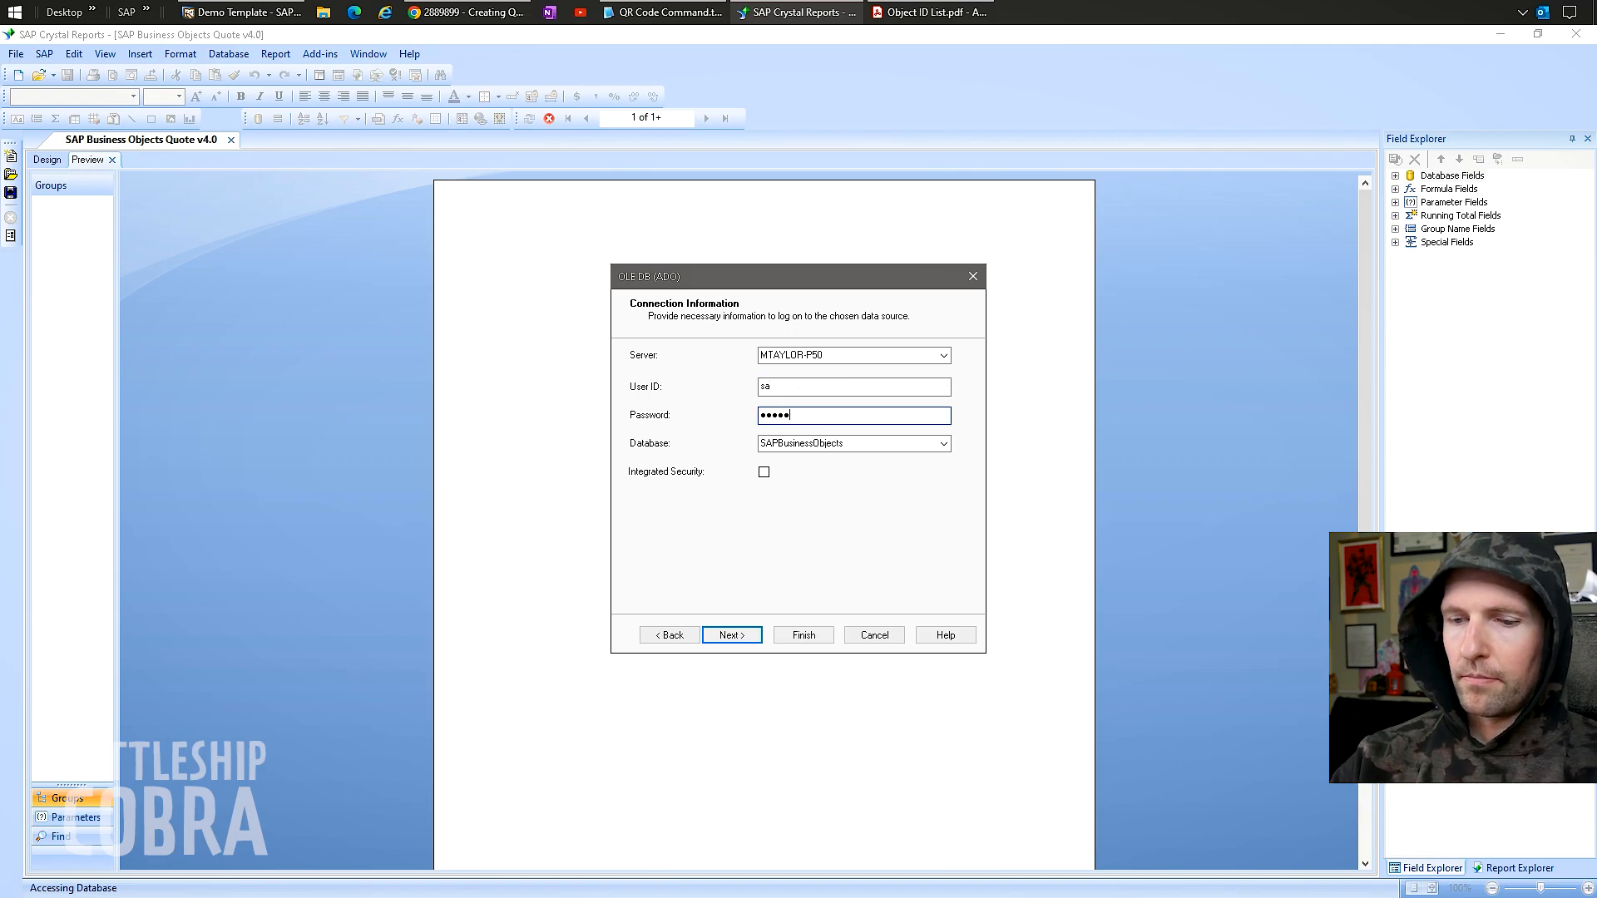
type("•••••")
key("Return")
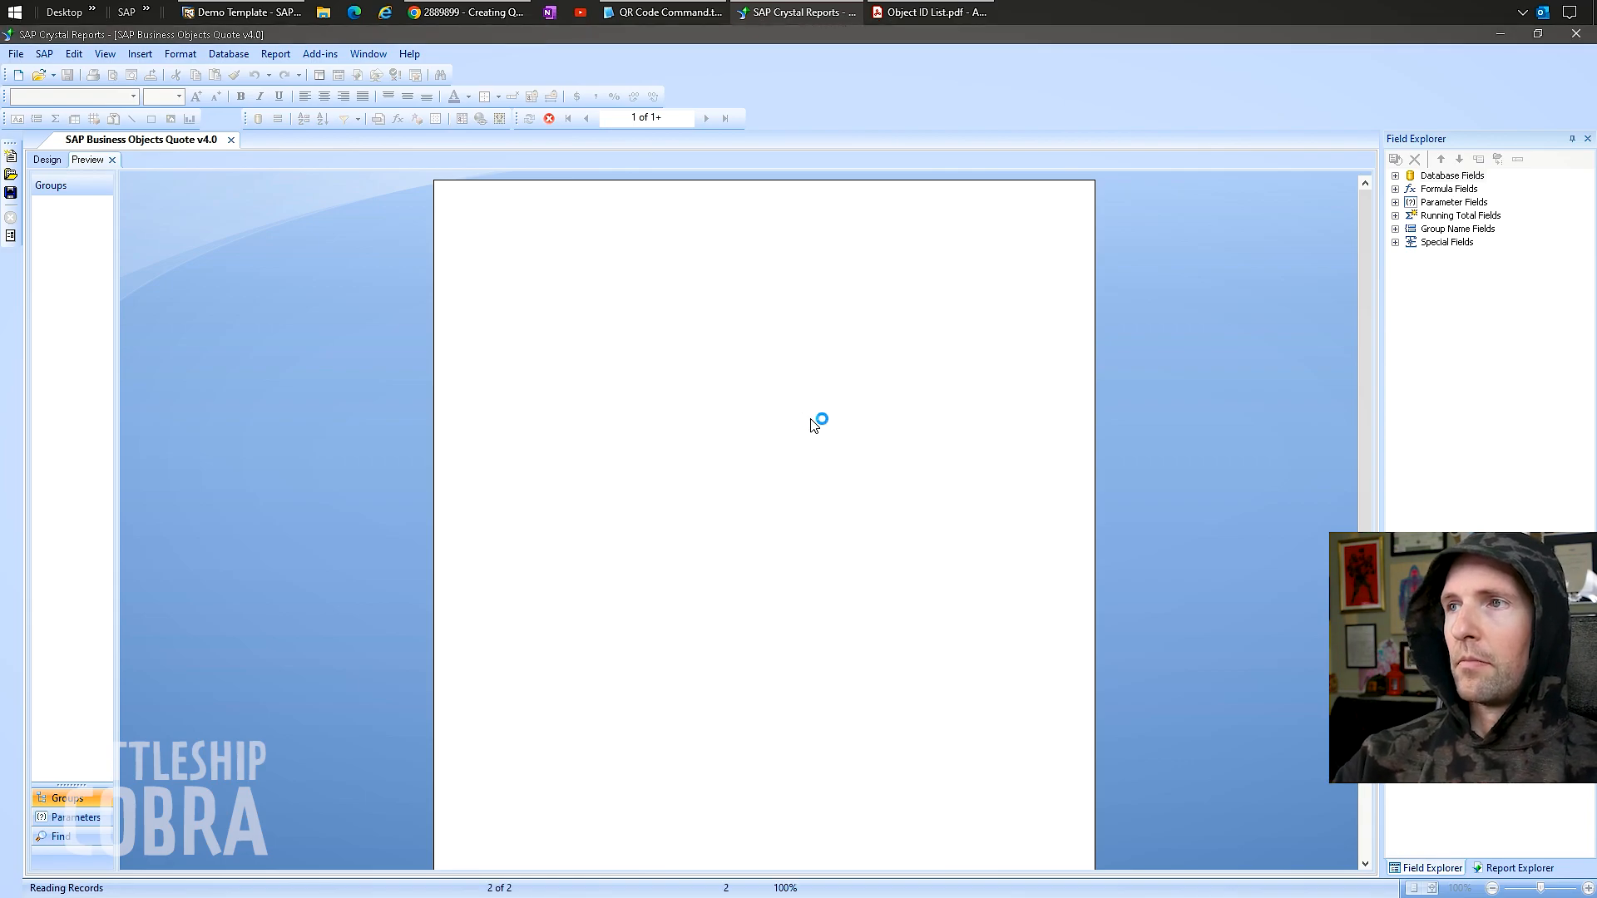
key("Return")
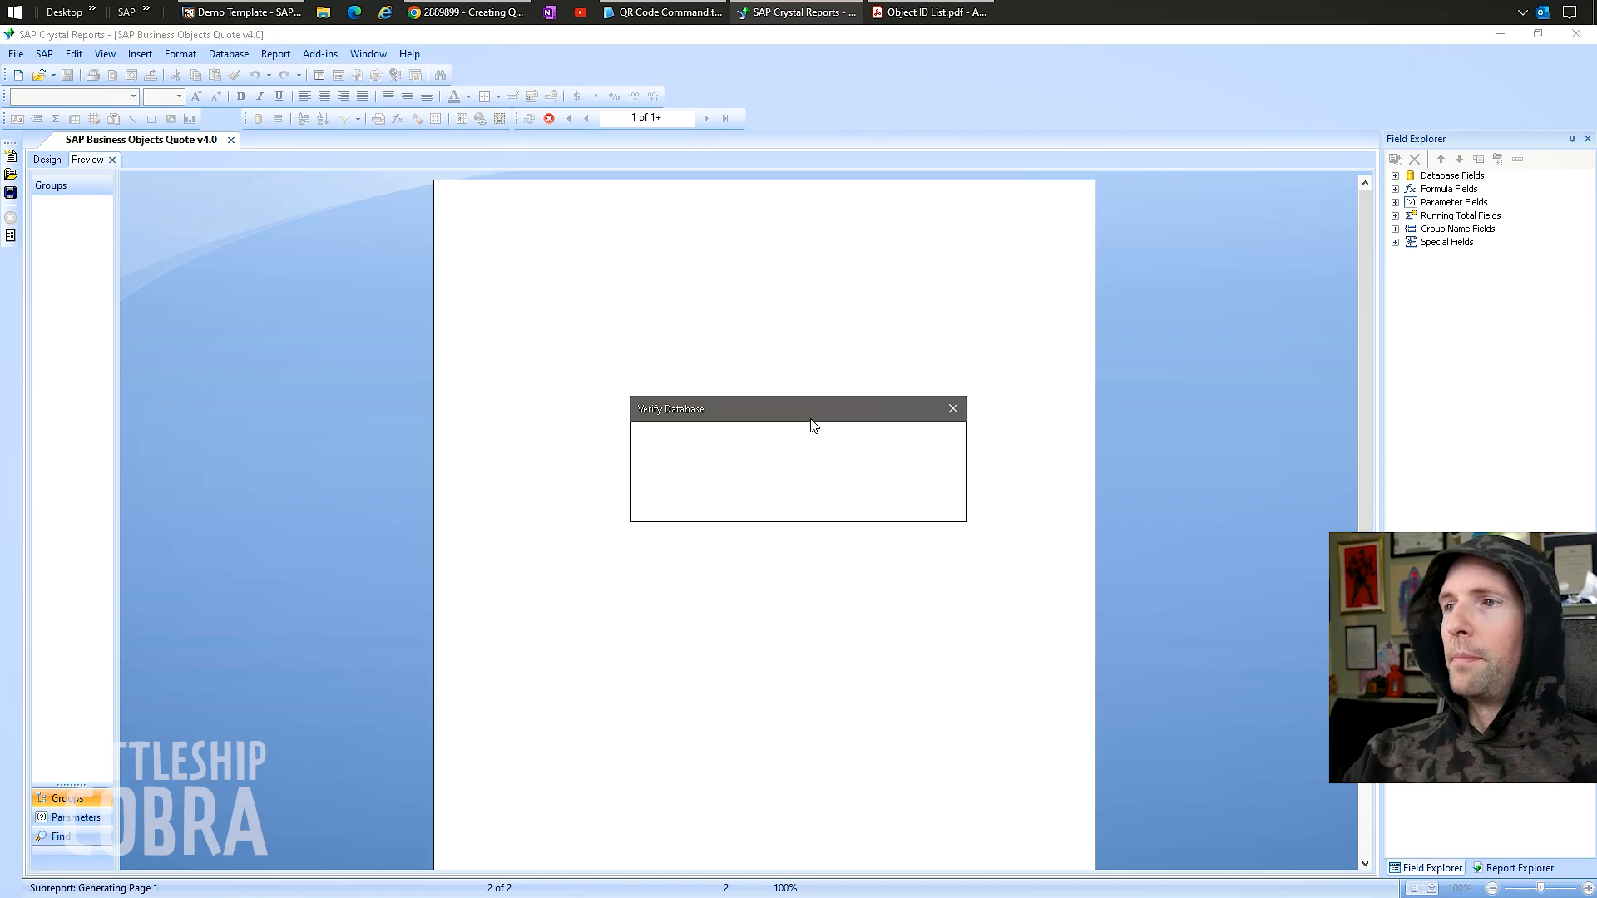
key("Return")
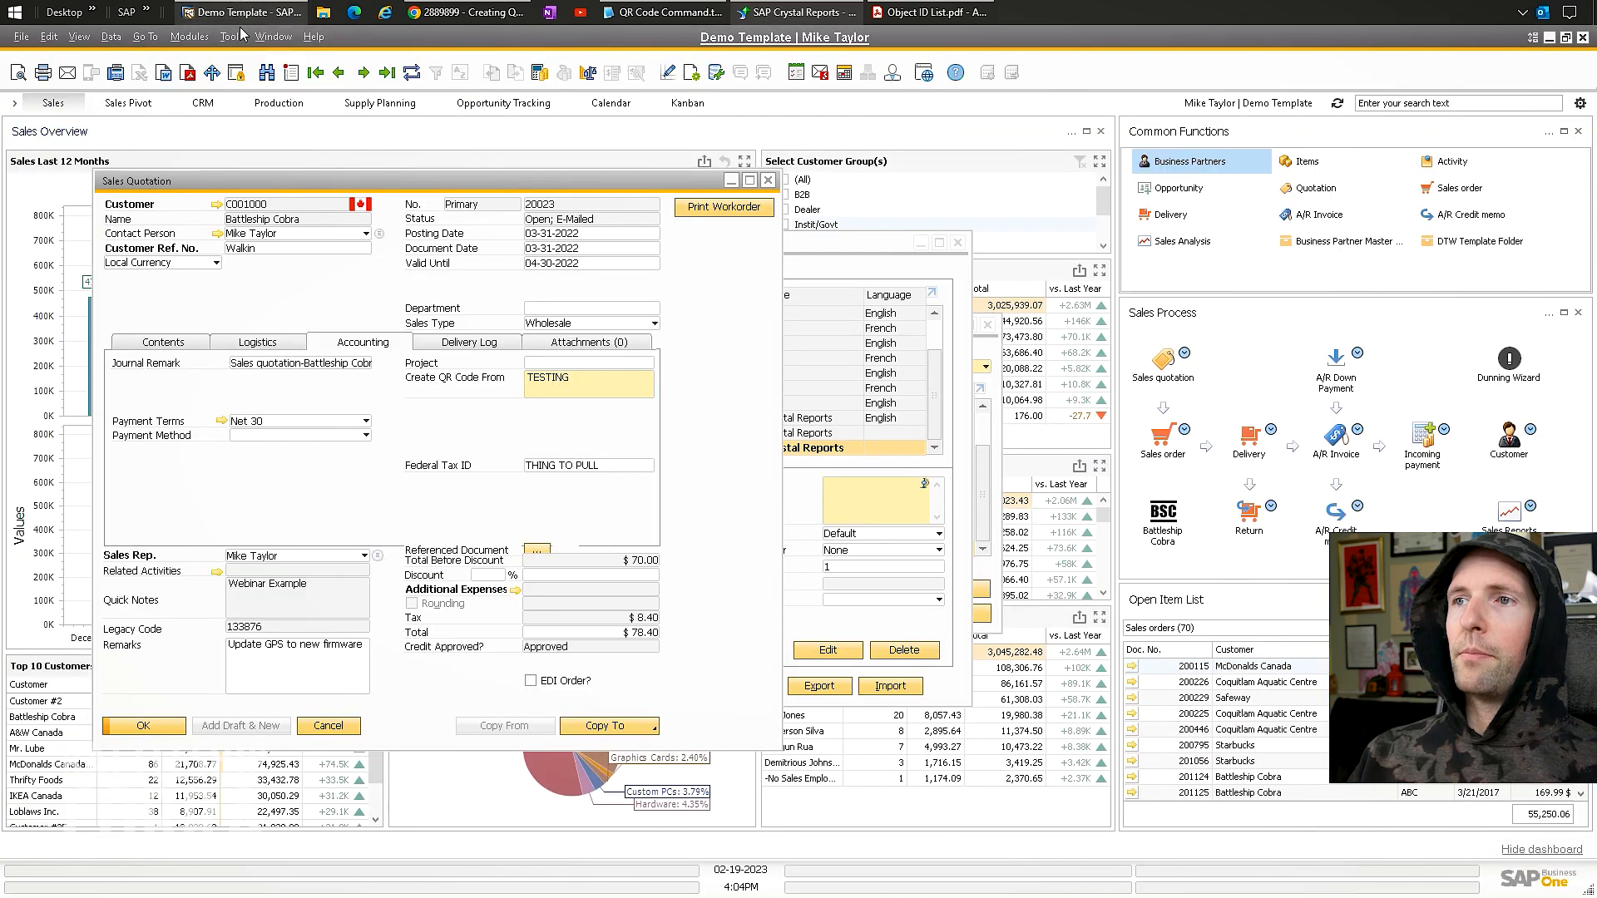
Show the quotation's line items in SAP Business One, then open the report's Database menu.
left_click(241, 12)
left_click(164, 343)
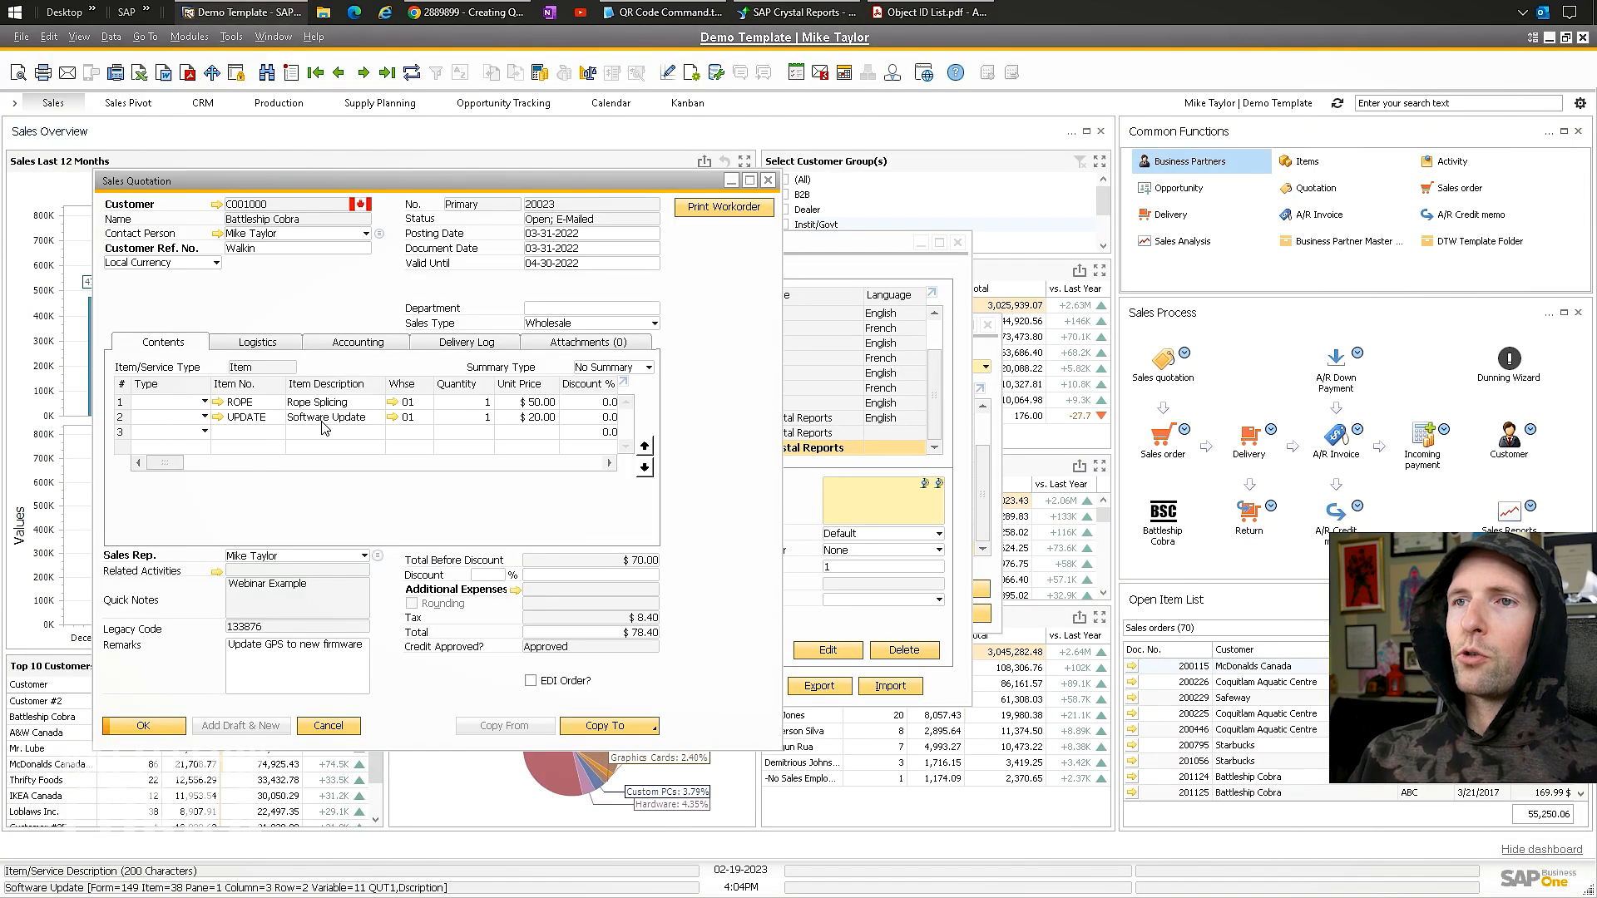
left_click(930, 12)
left_click(804, 8)
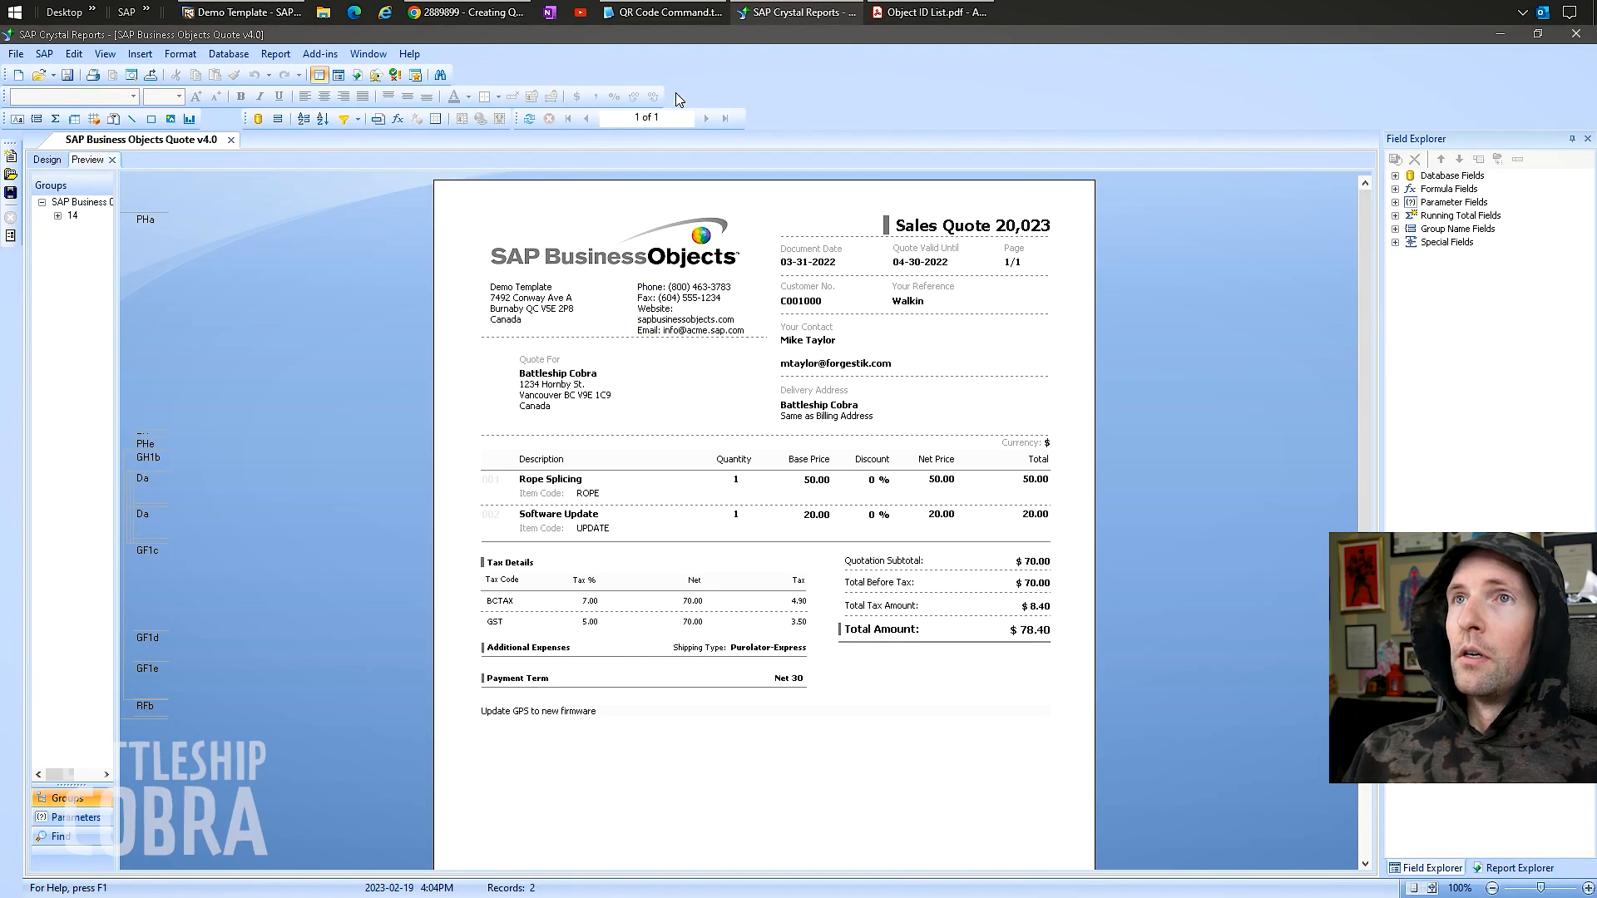
left_click(229, 54)
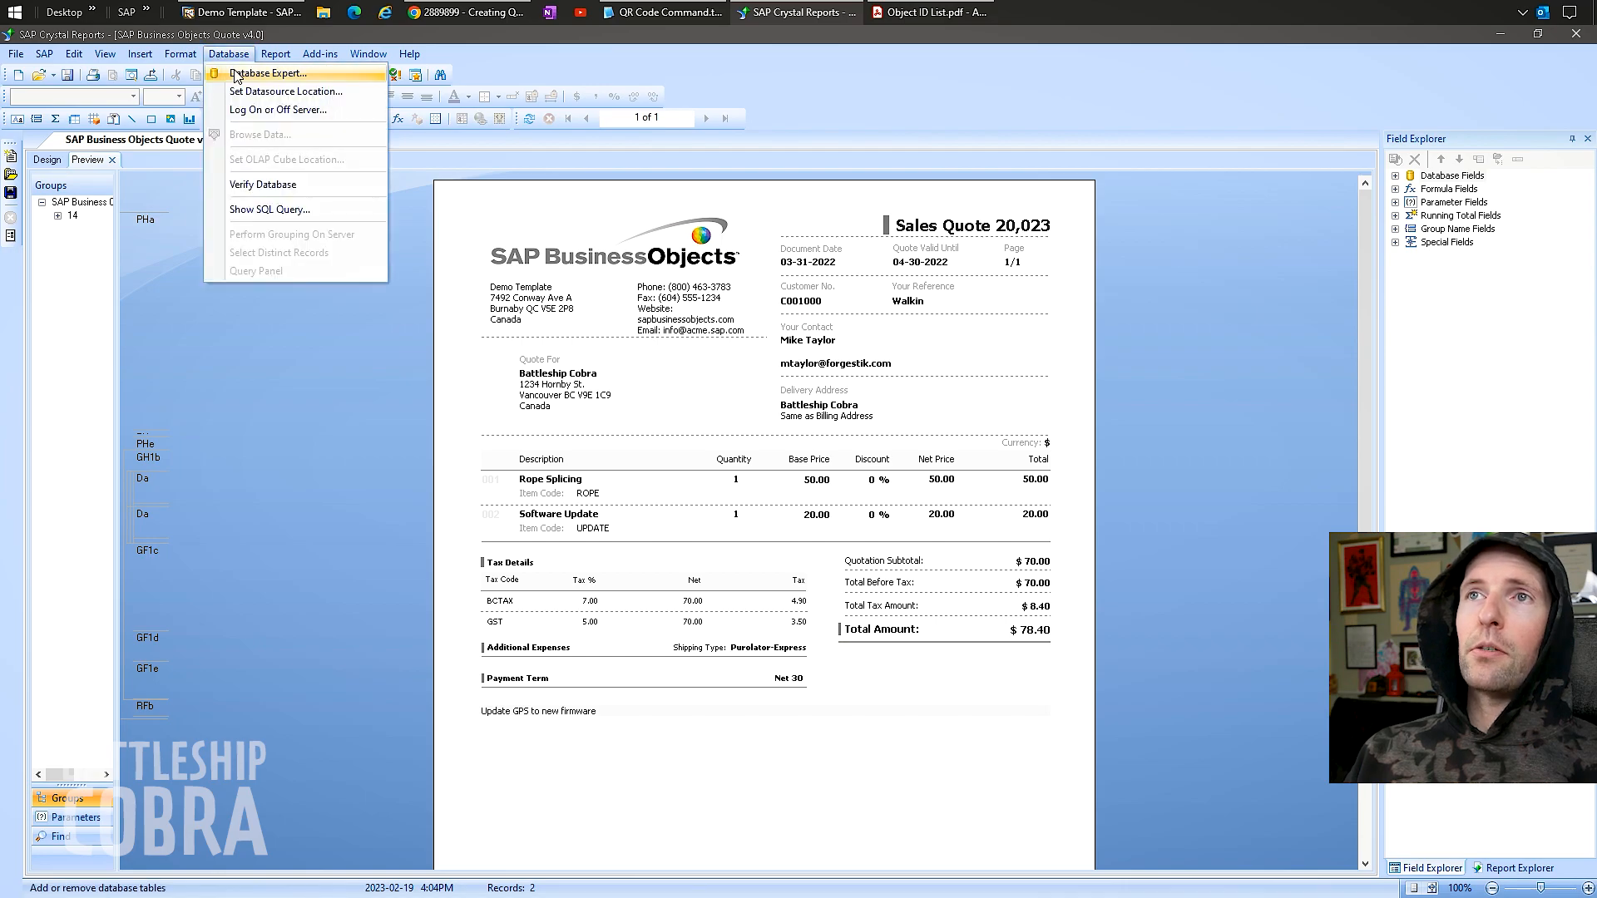
Start a new Add Command under the MTAYLOR-P50_4 connection in Database Expert.
left_click(247, 74)
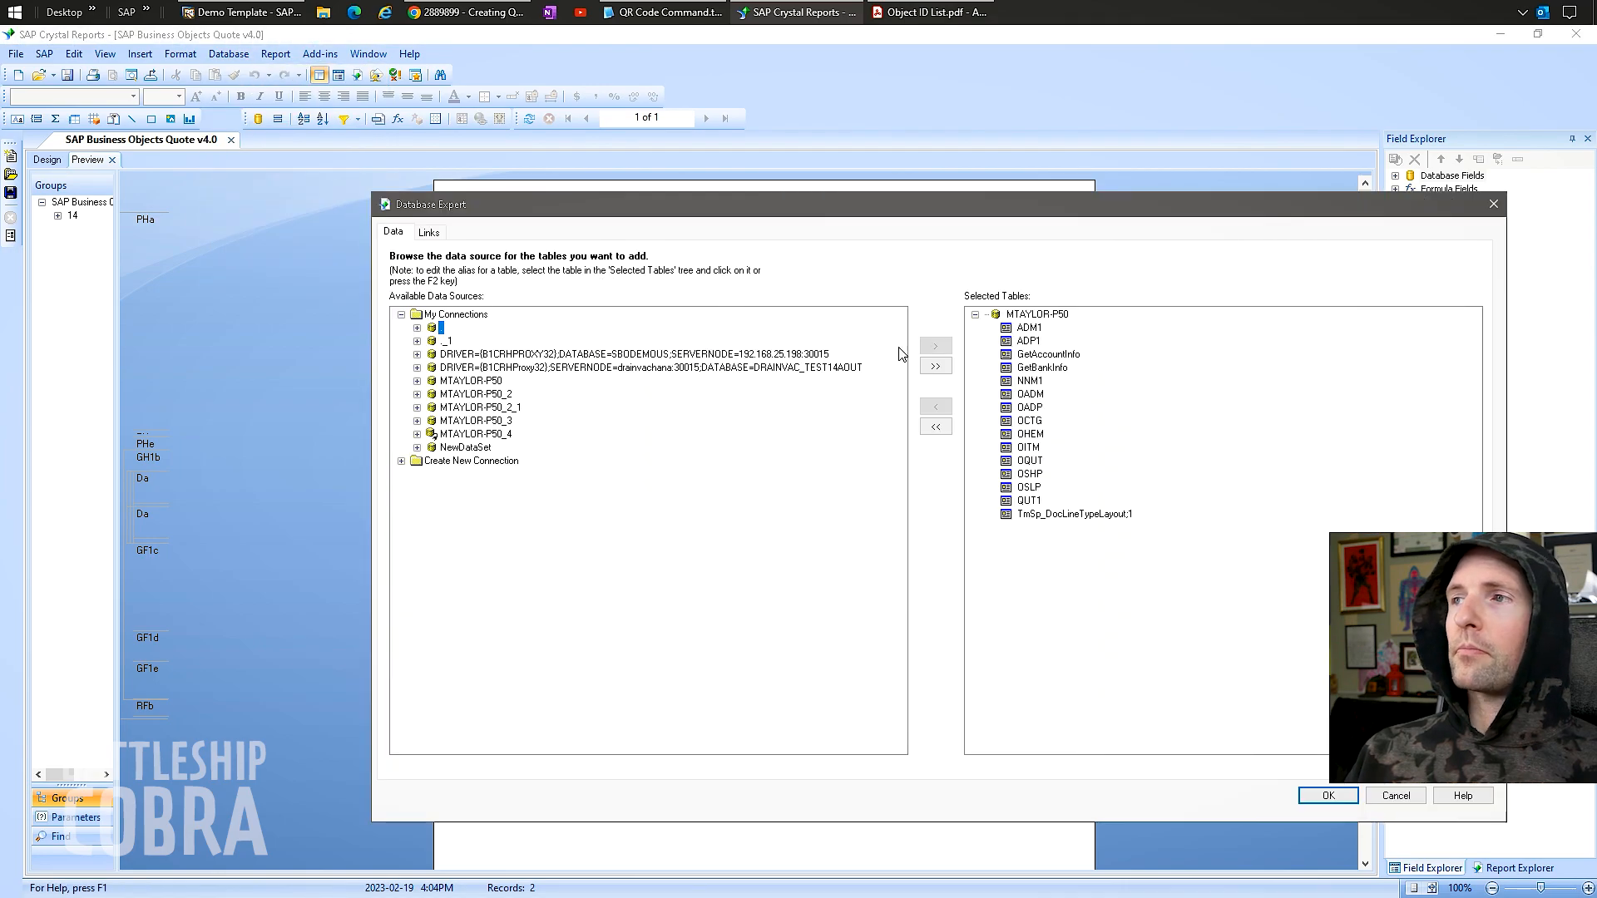
left_click(417, 434)
double_click(488, 448)
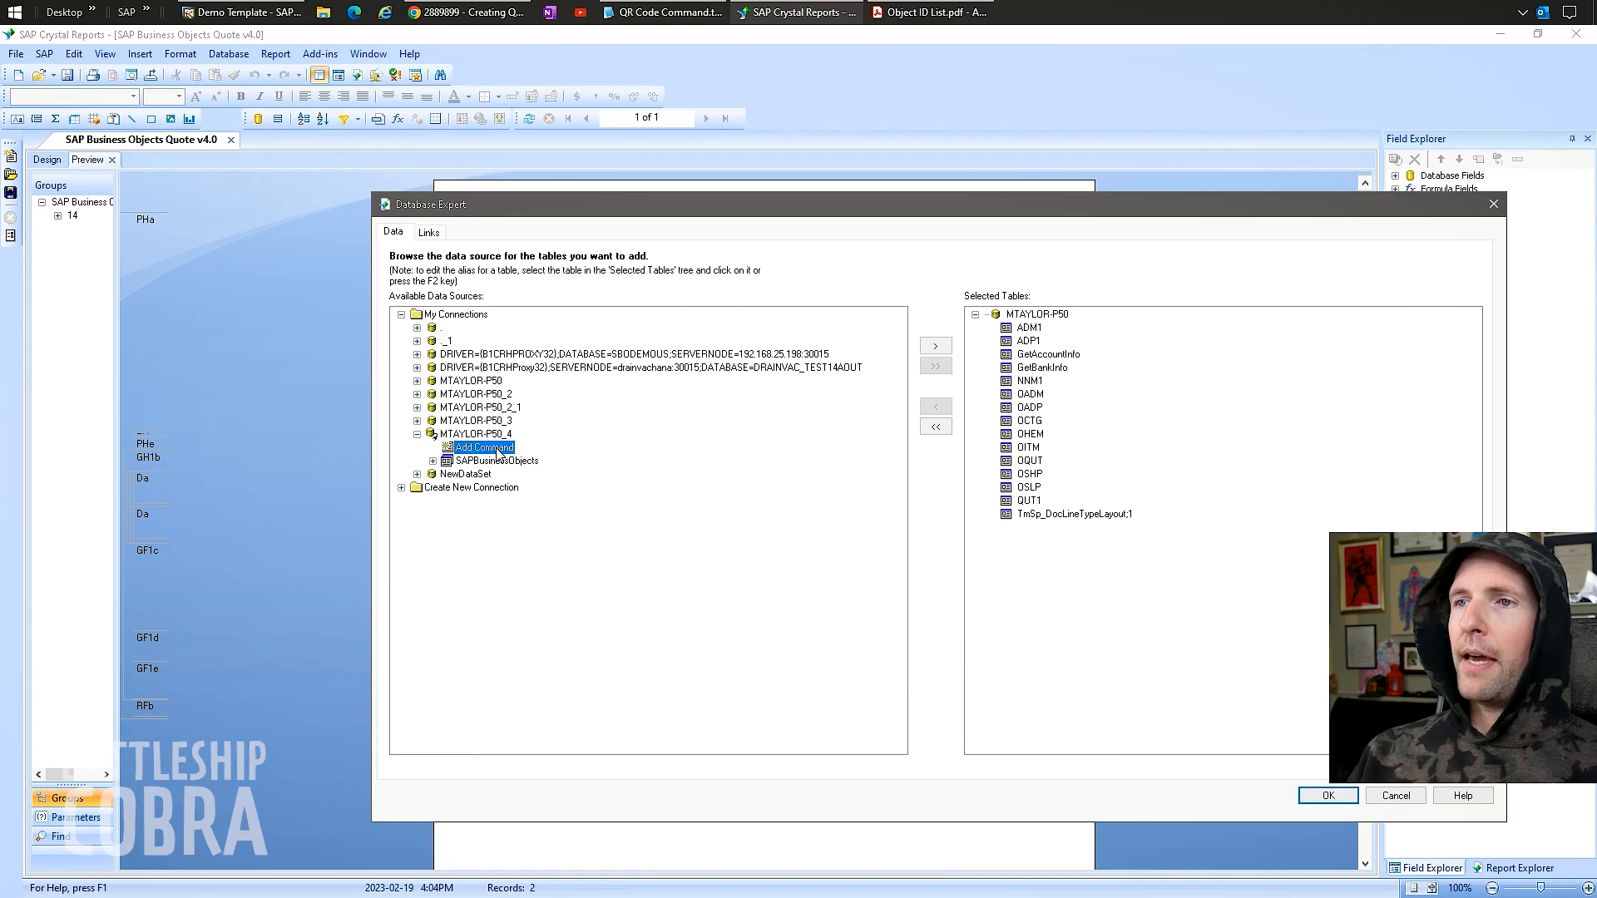
left_click(668, 13)
Copy the OQRC QRCodeSrc SELECT query from Notepad2 into Add Command To Report and confirm it.
left_click_drag(1285, 161, 94, 160)
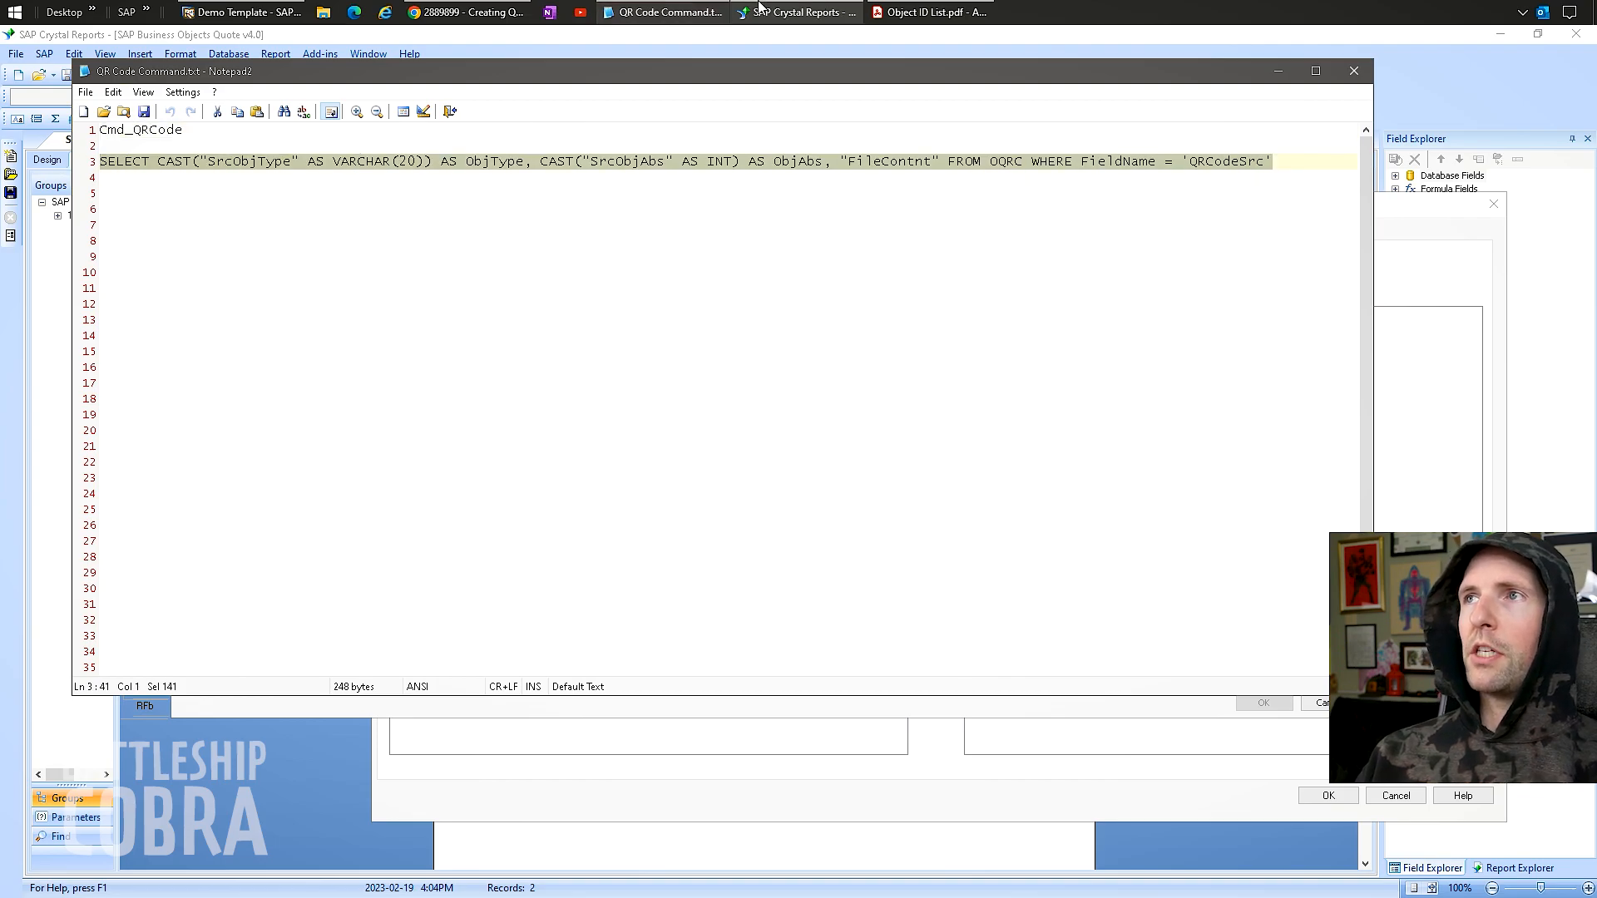
left_click(932, 12)
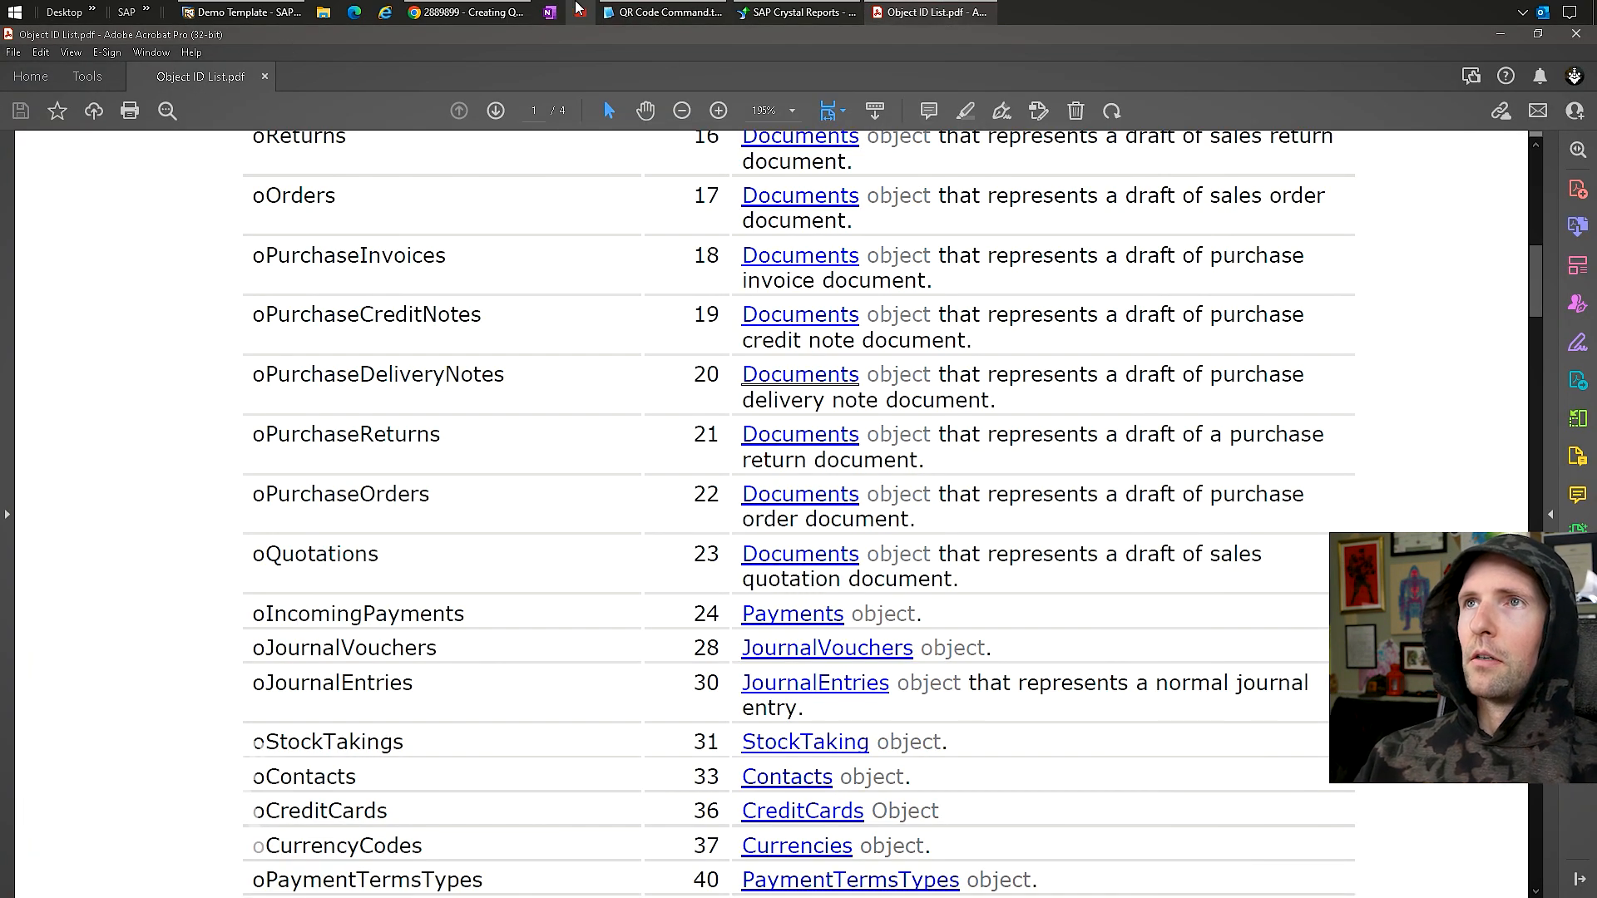
left_click(466, 12)
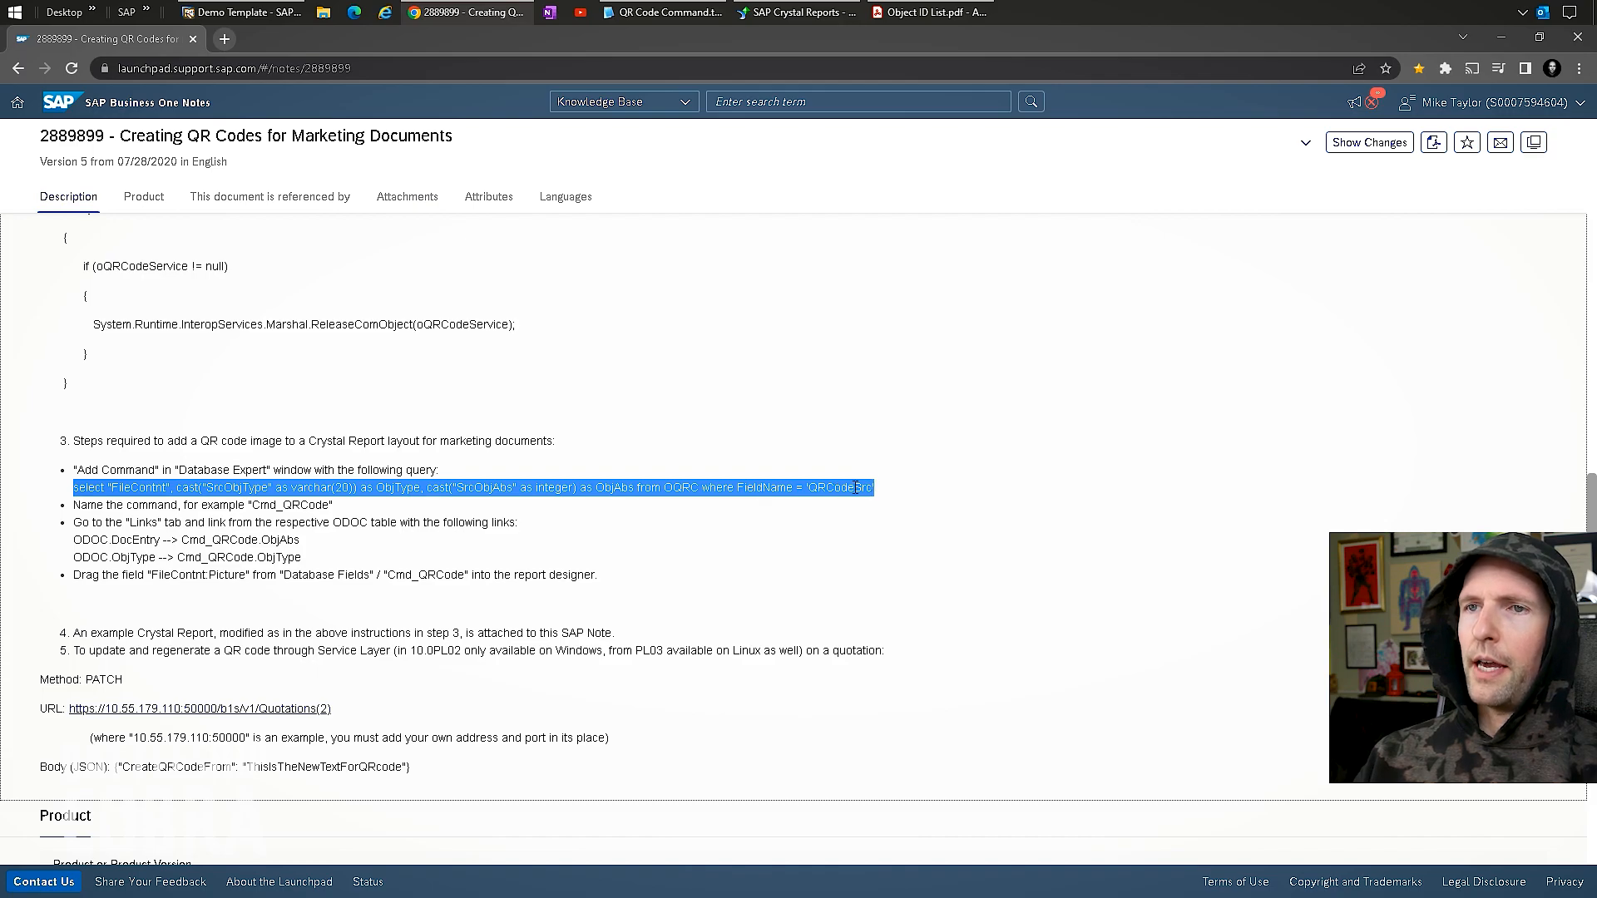
left_click(771, 15)
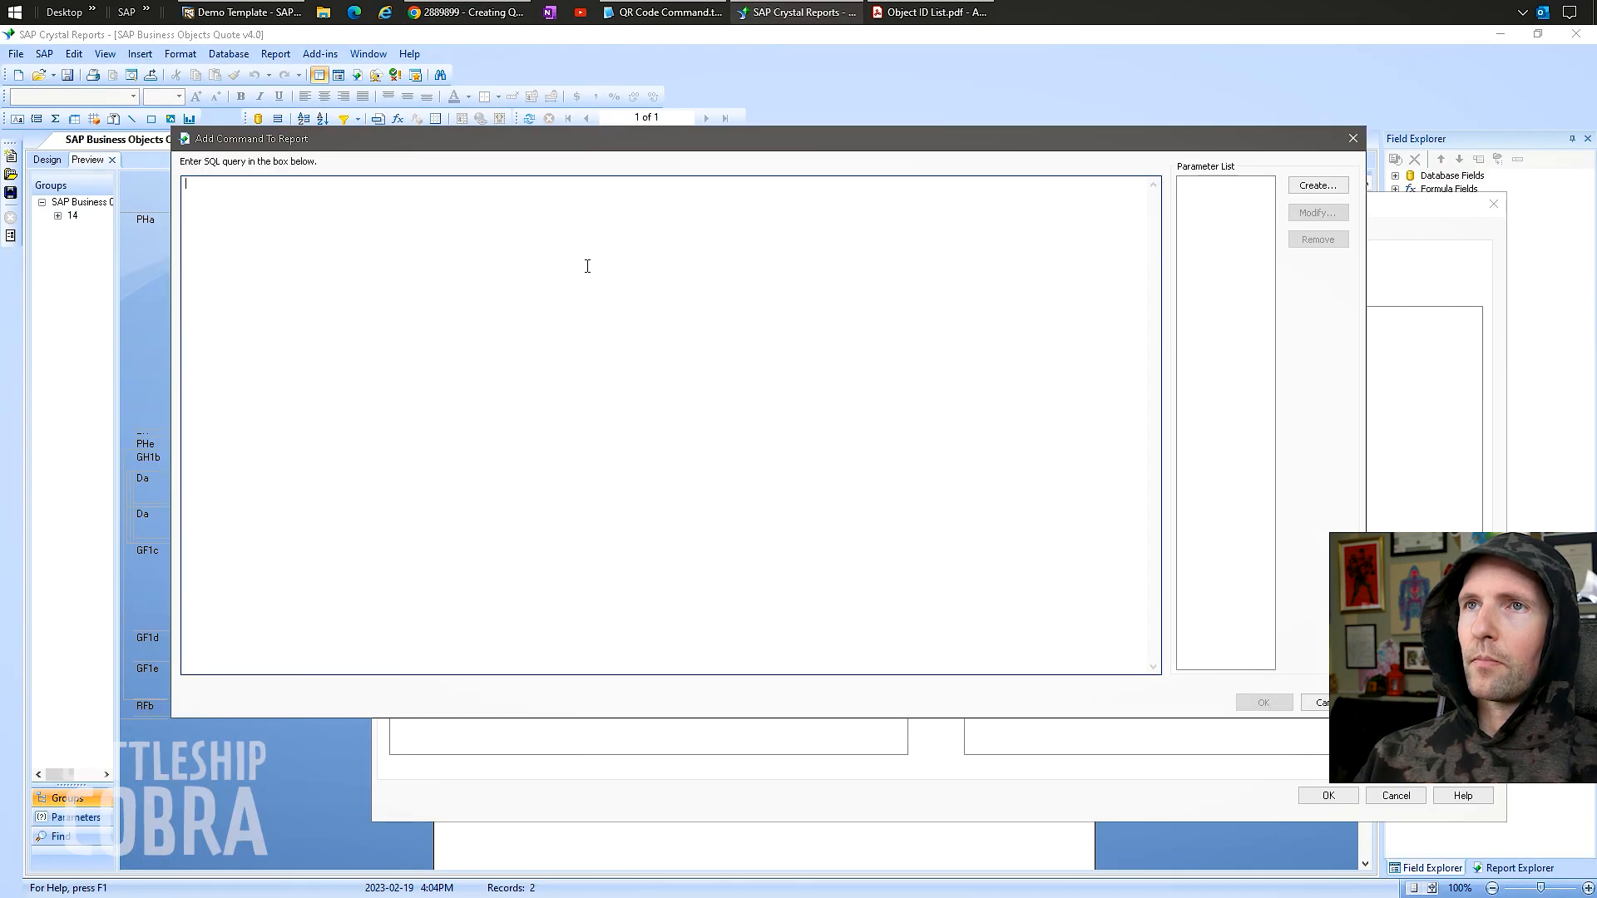
left_click(1262, 703)
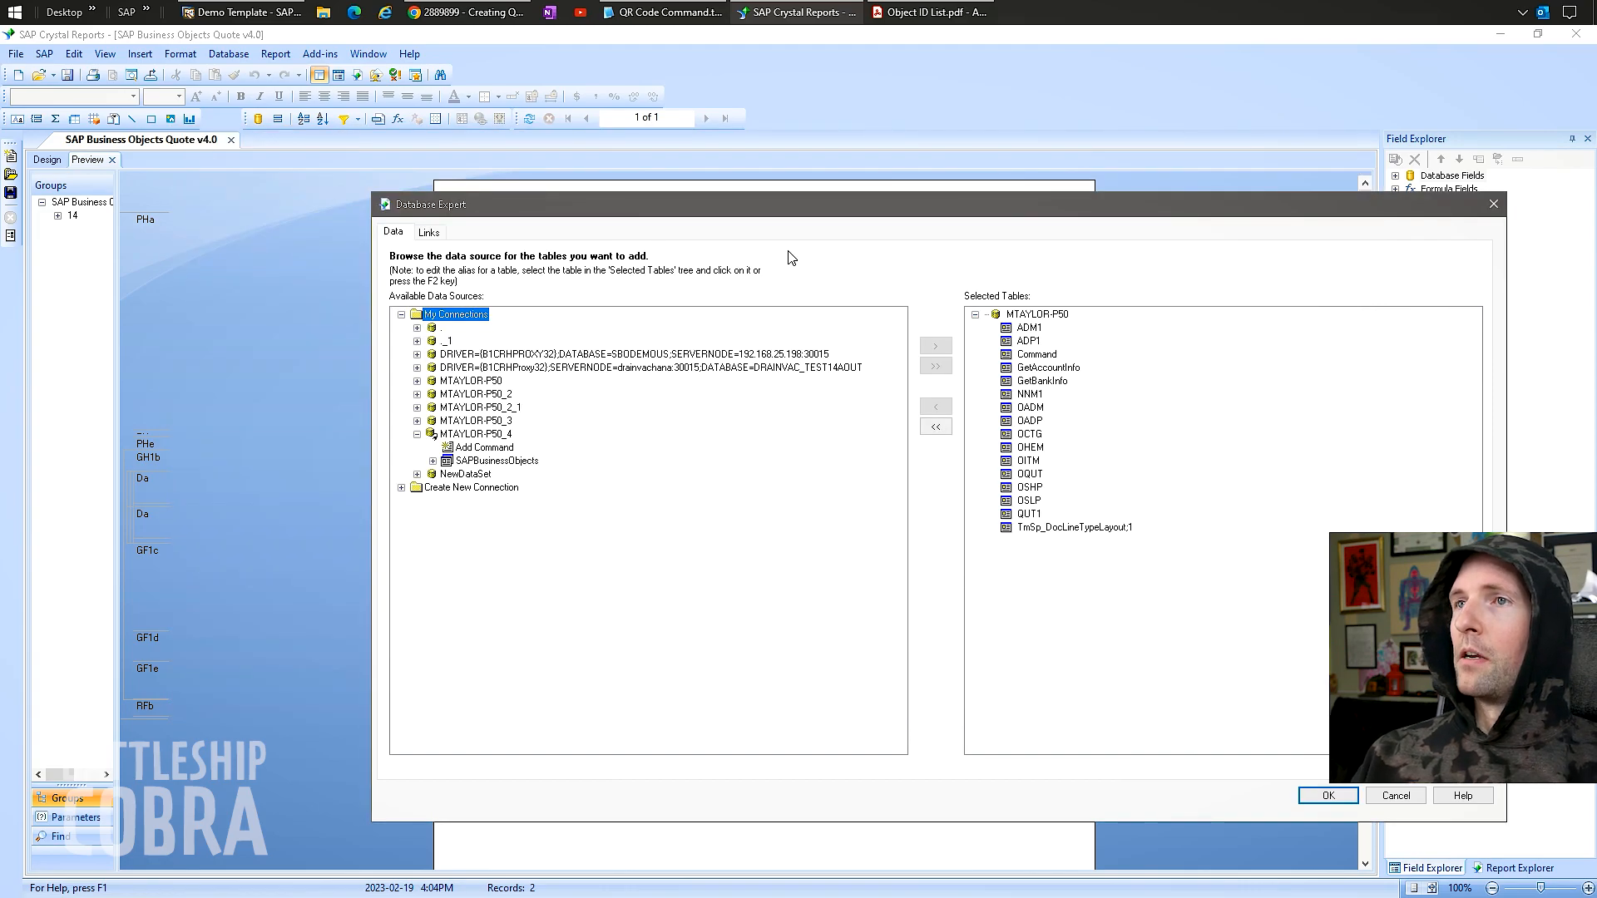
Copy the name Cmd_QRCode and select the new Command table in Selected Tables.
left_click(666, 11)
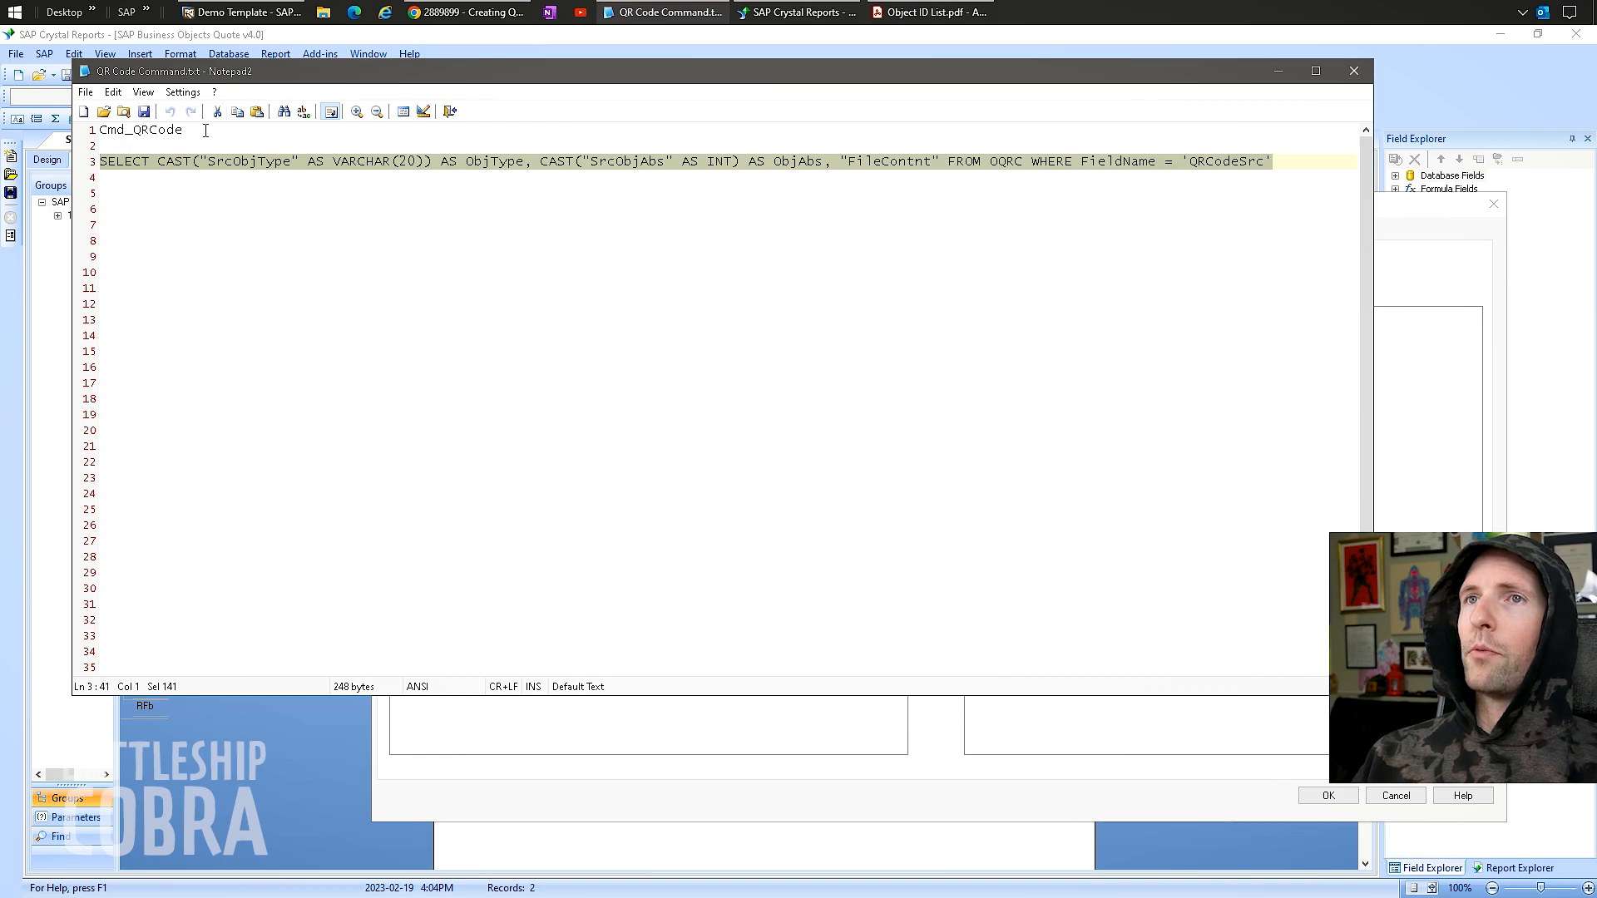
left_click_drag(206, 130, 64, 130)
key("ctrl+c")
left_click(1286, 71)
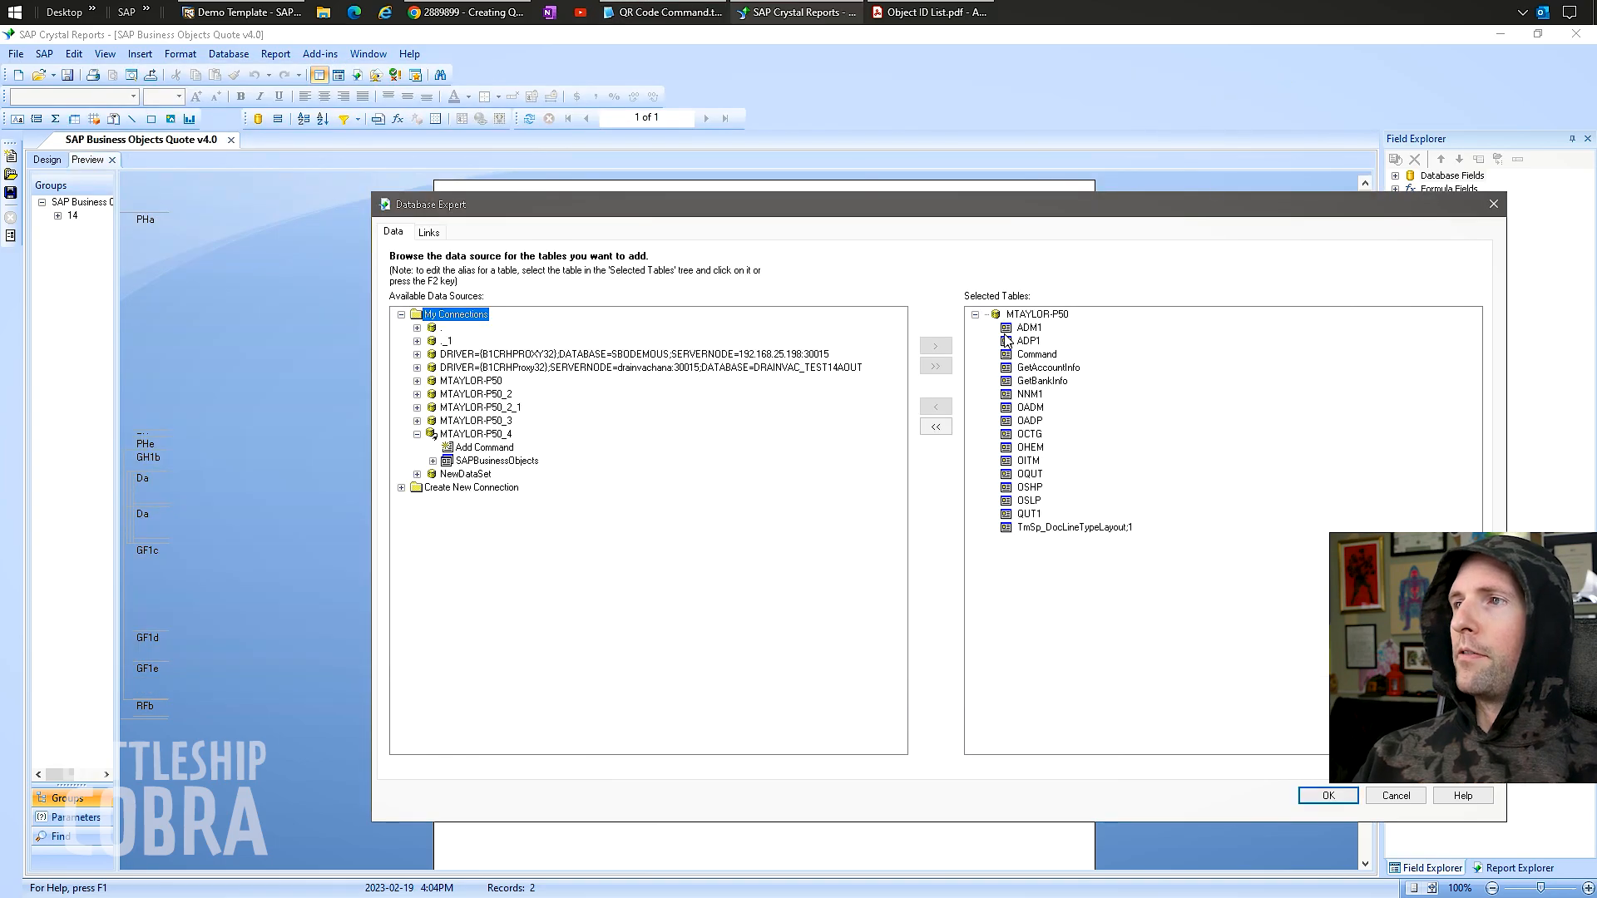
left_click(1035, 354)
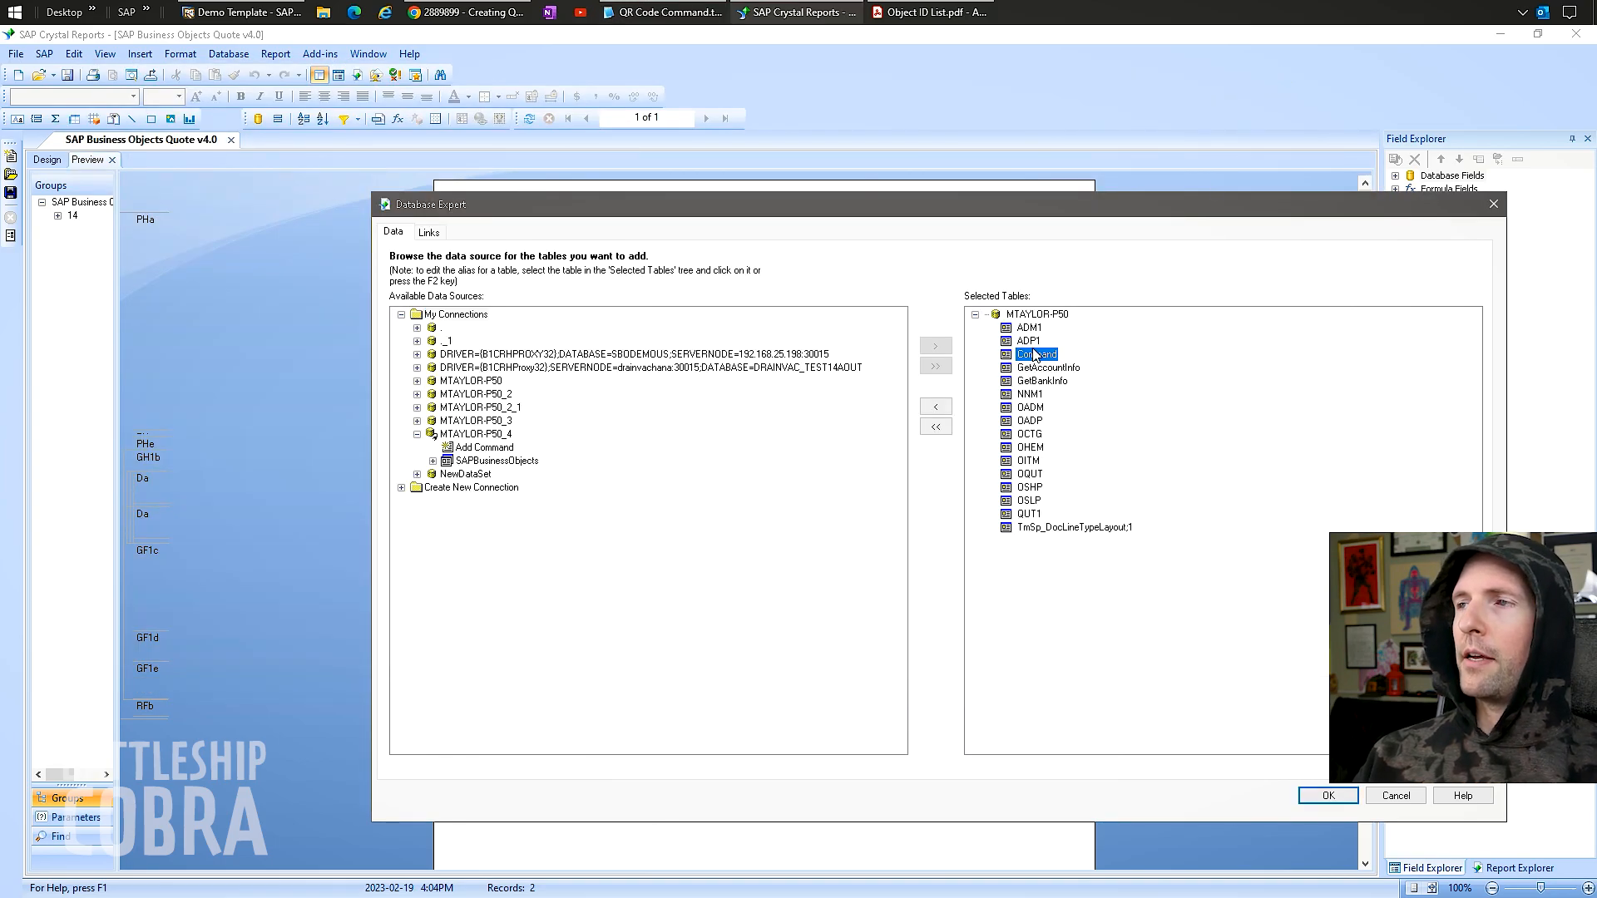
key("Up")
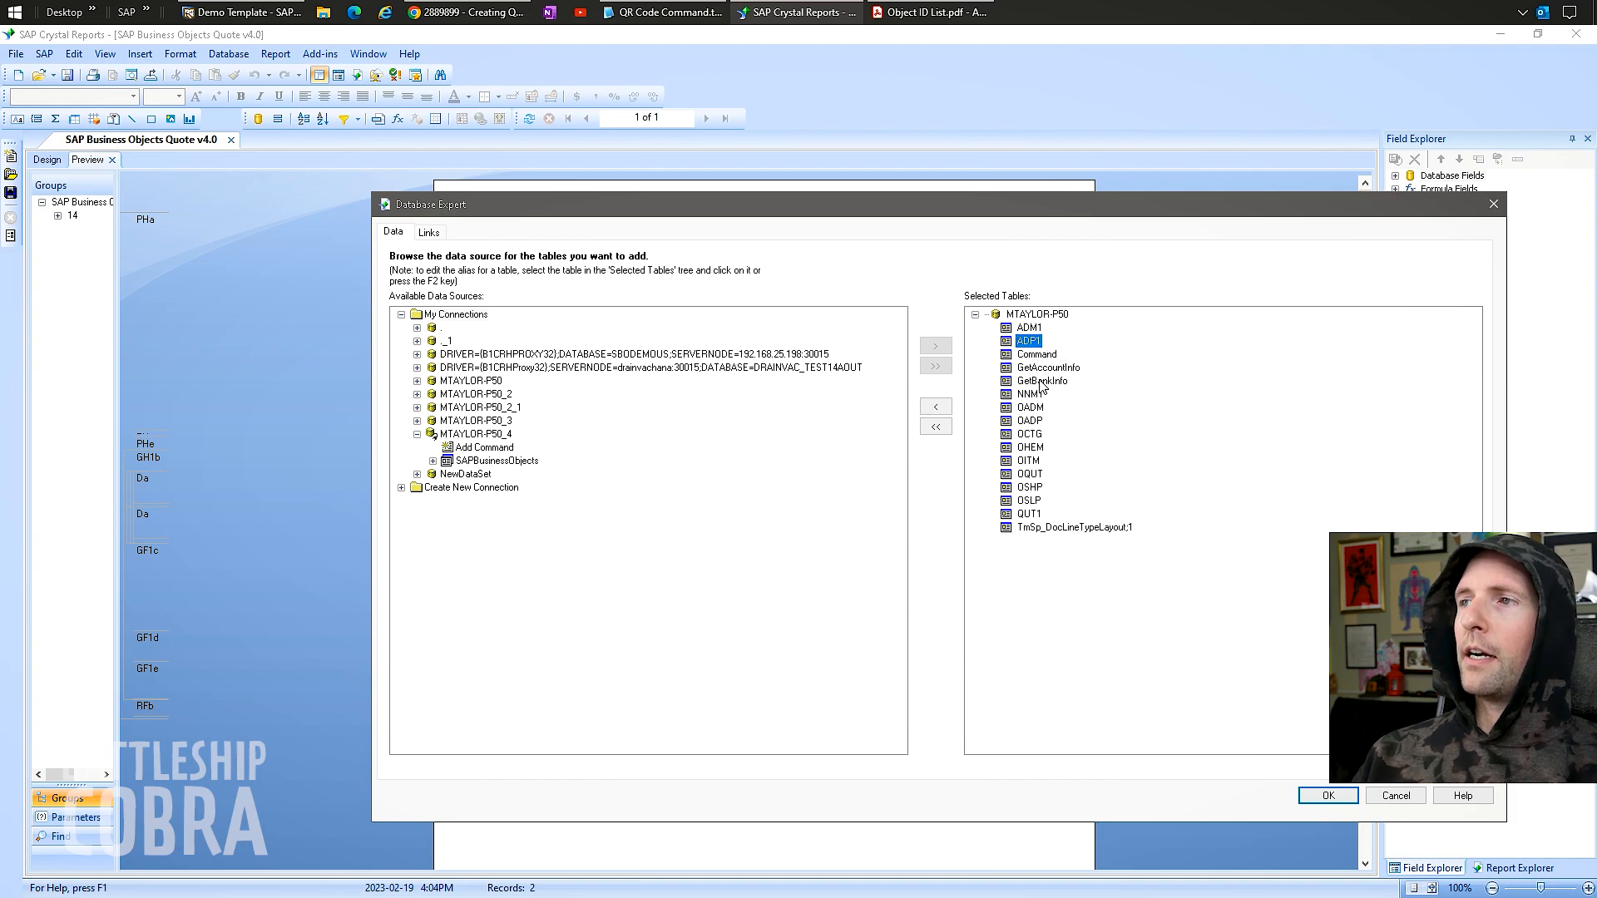
left_click(1030, 352)
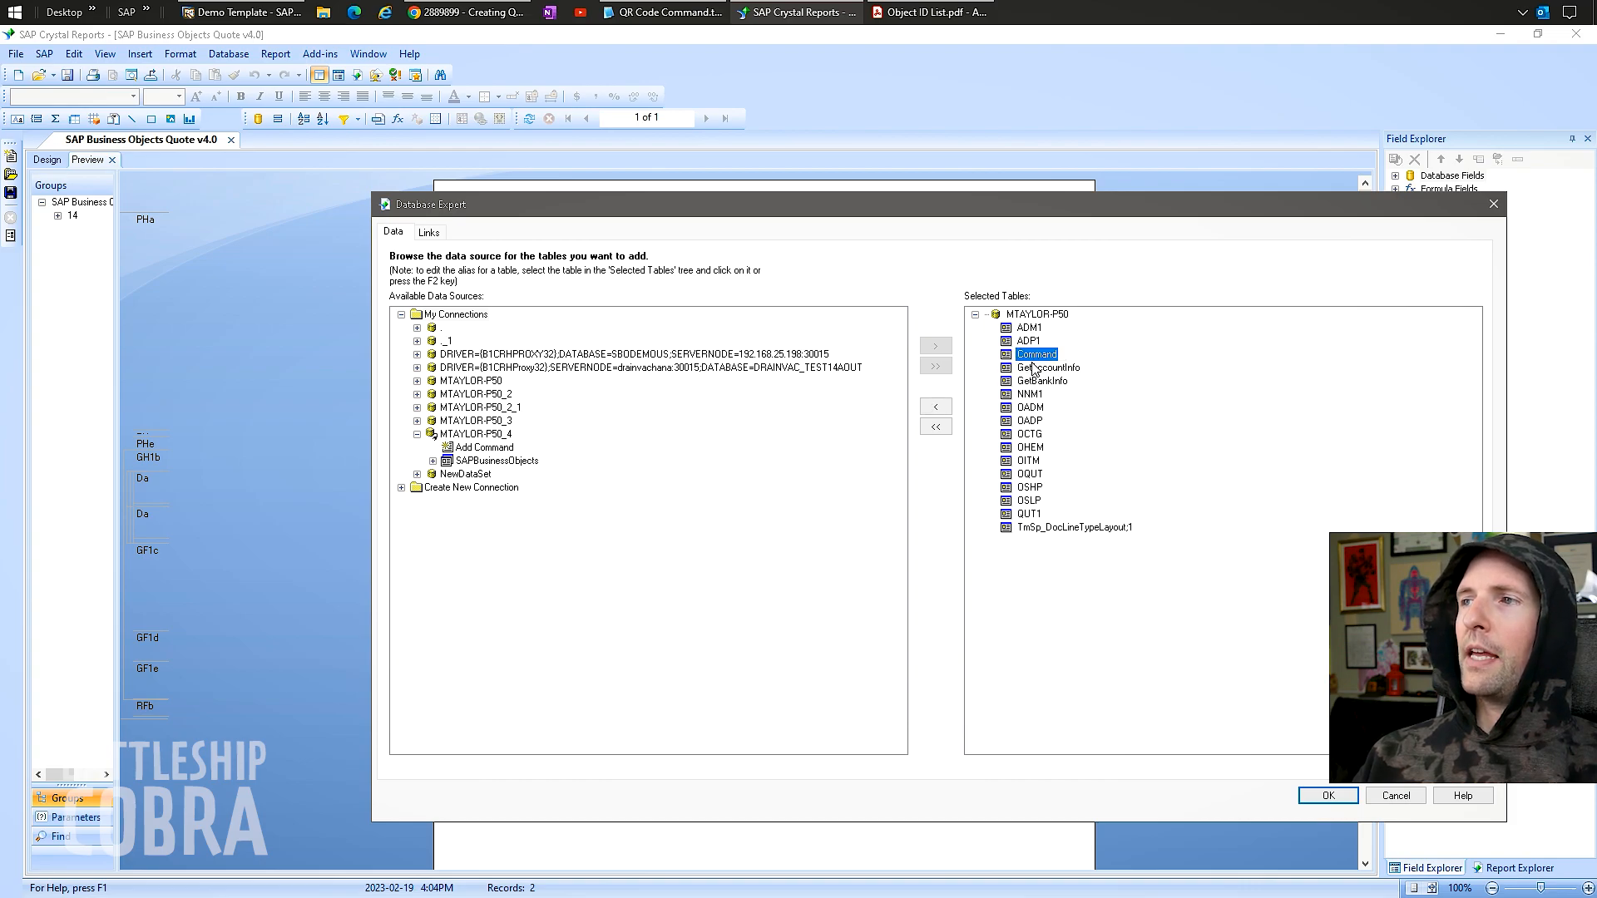
Rename the Command table to Cmd_QRCode and go to the Links tab.
key("F2")
key("Escape")
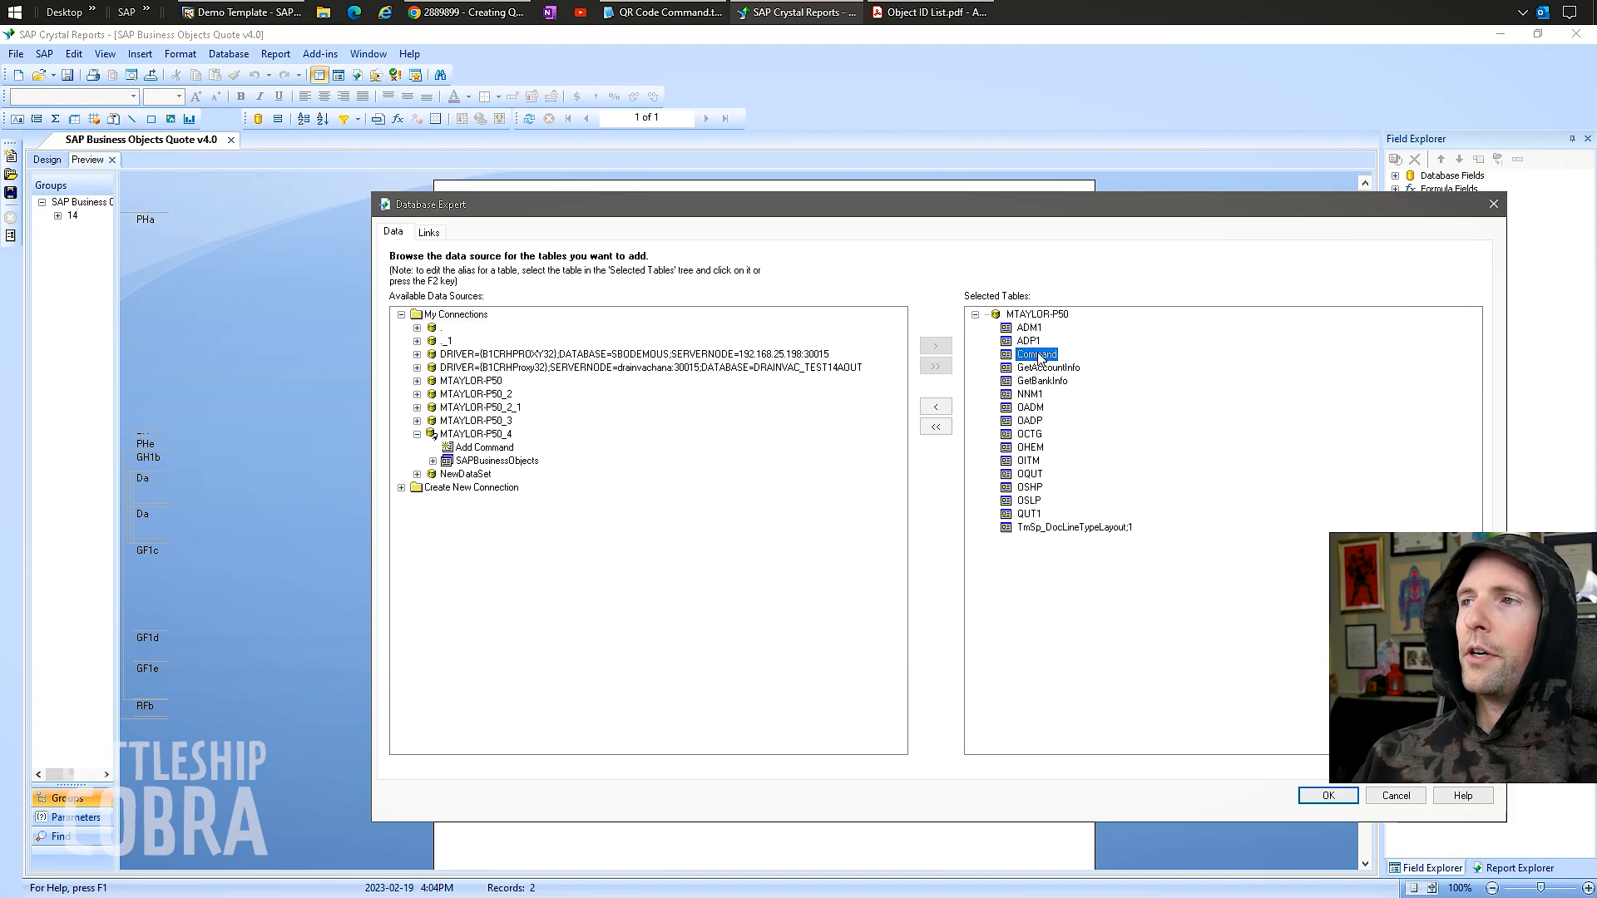
right_click(1039, 358)
key("Escape")
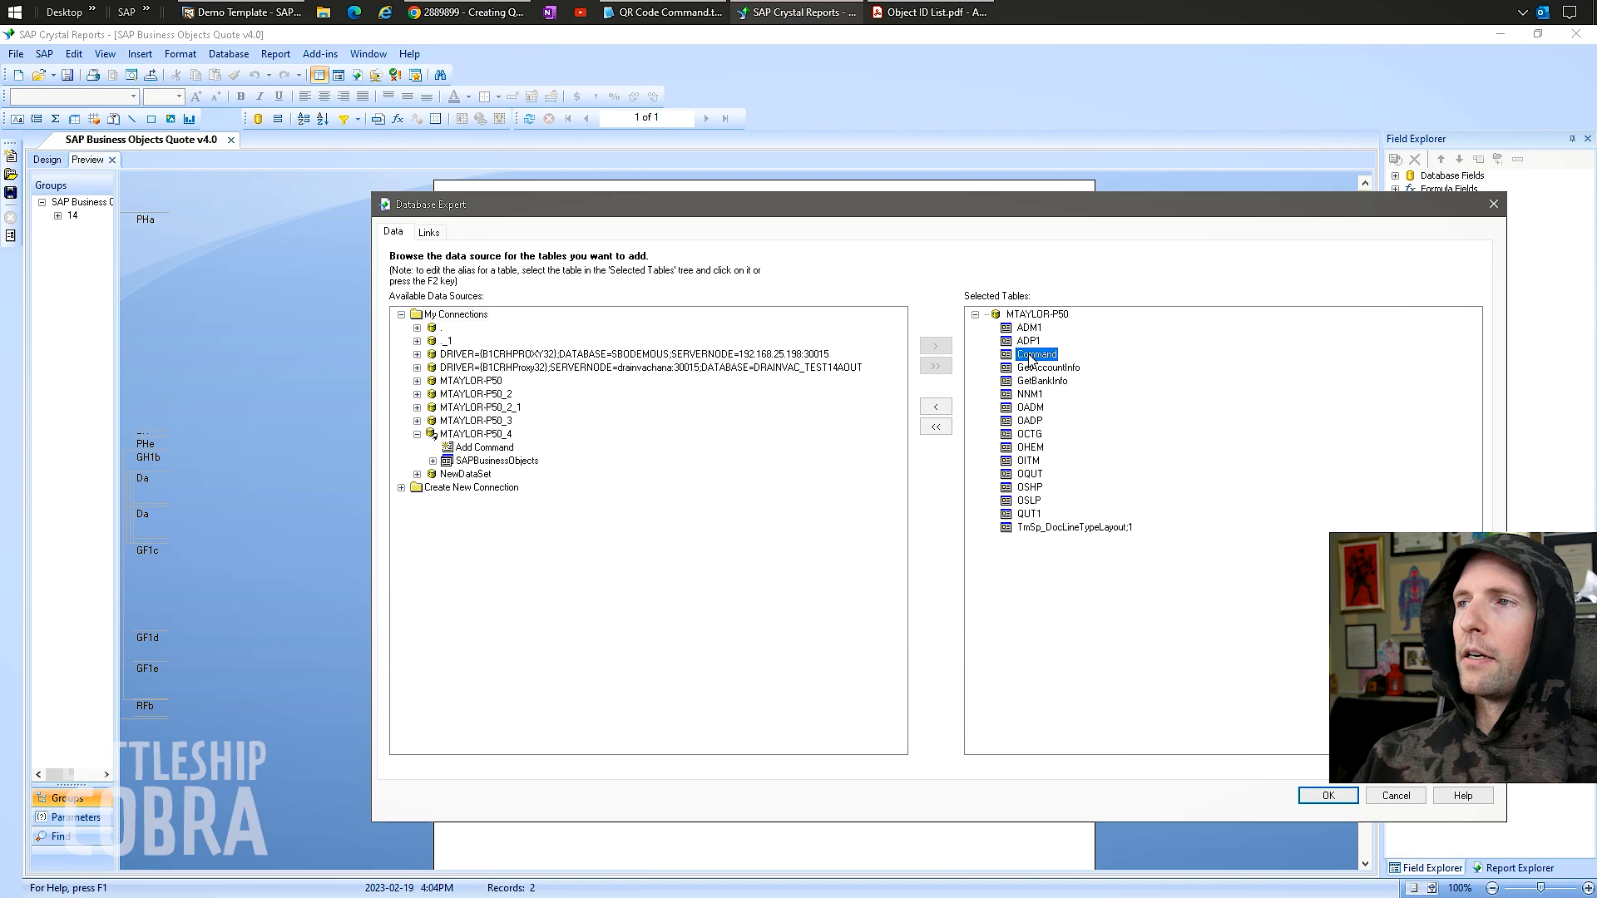
left_click(1036, 355)
key("ctrl+v")
key("Return")
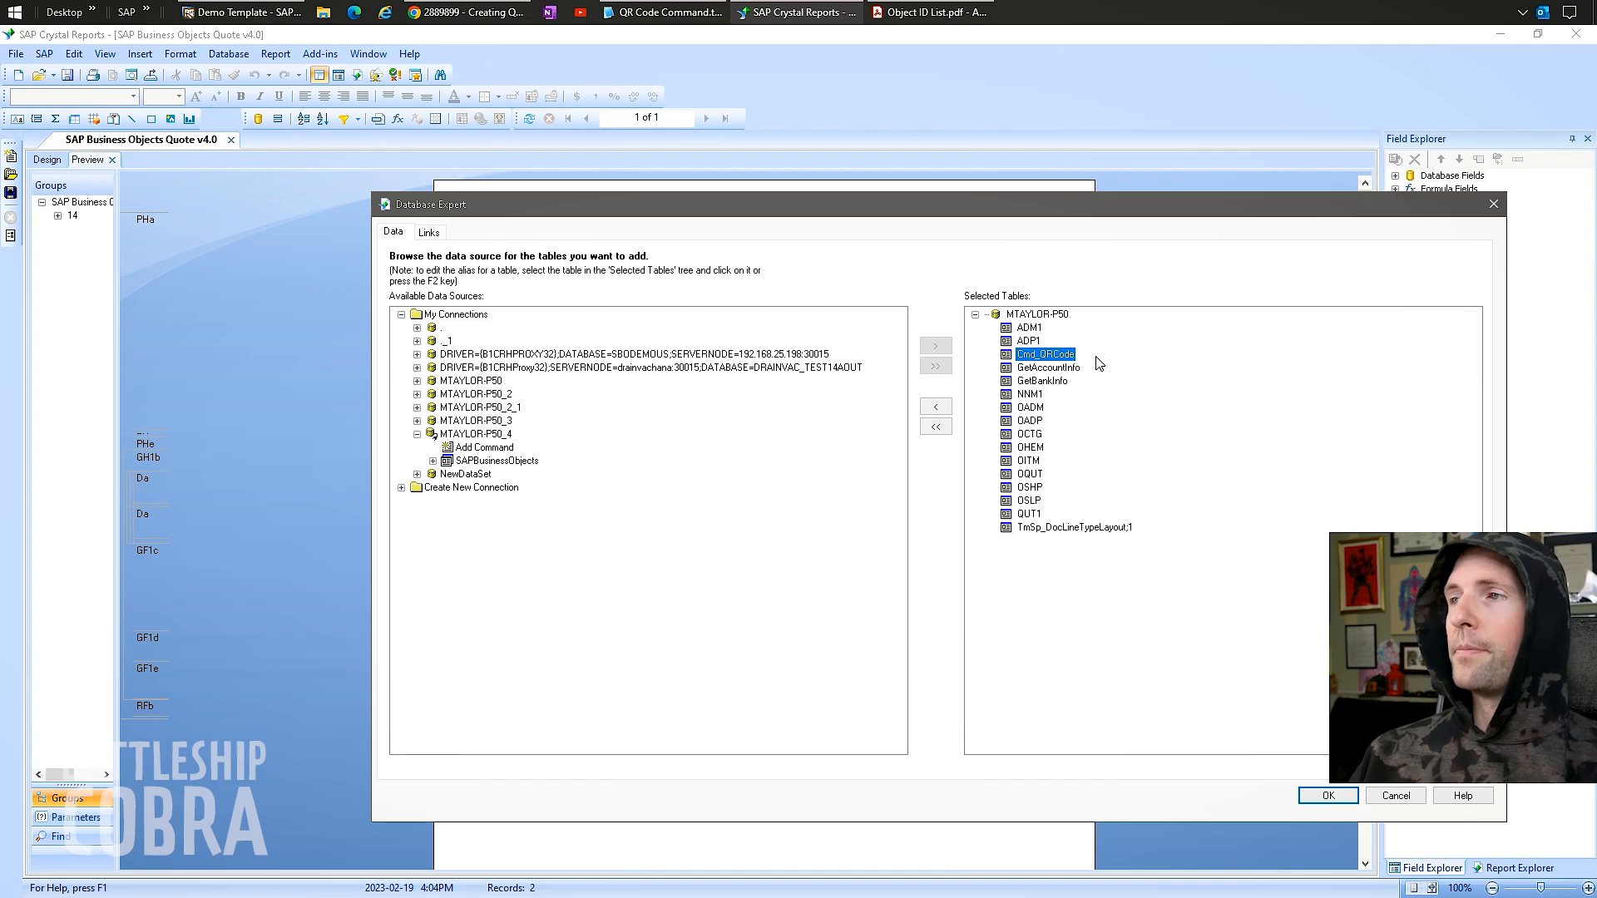
left_click(430, 233)
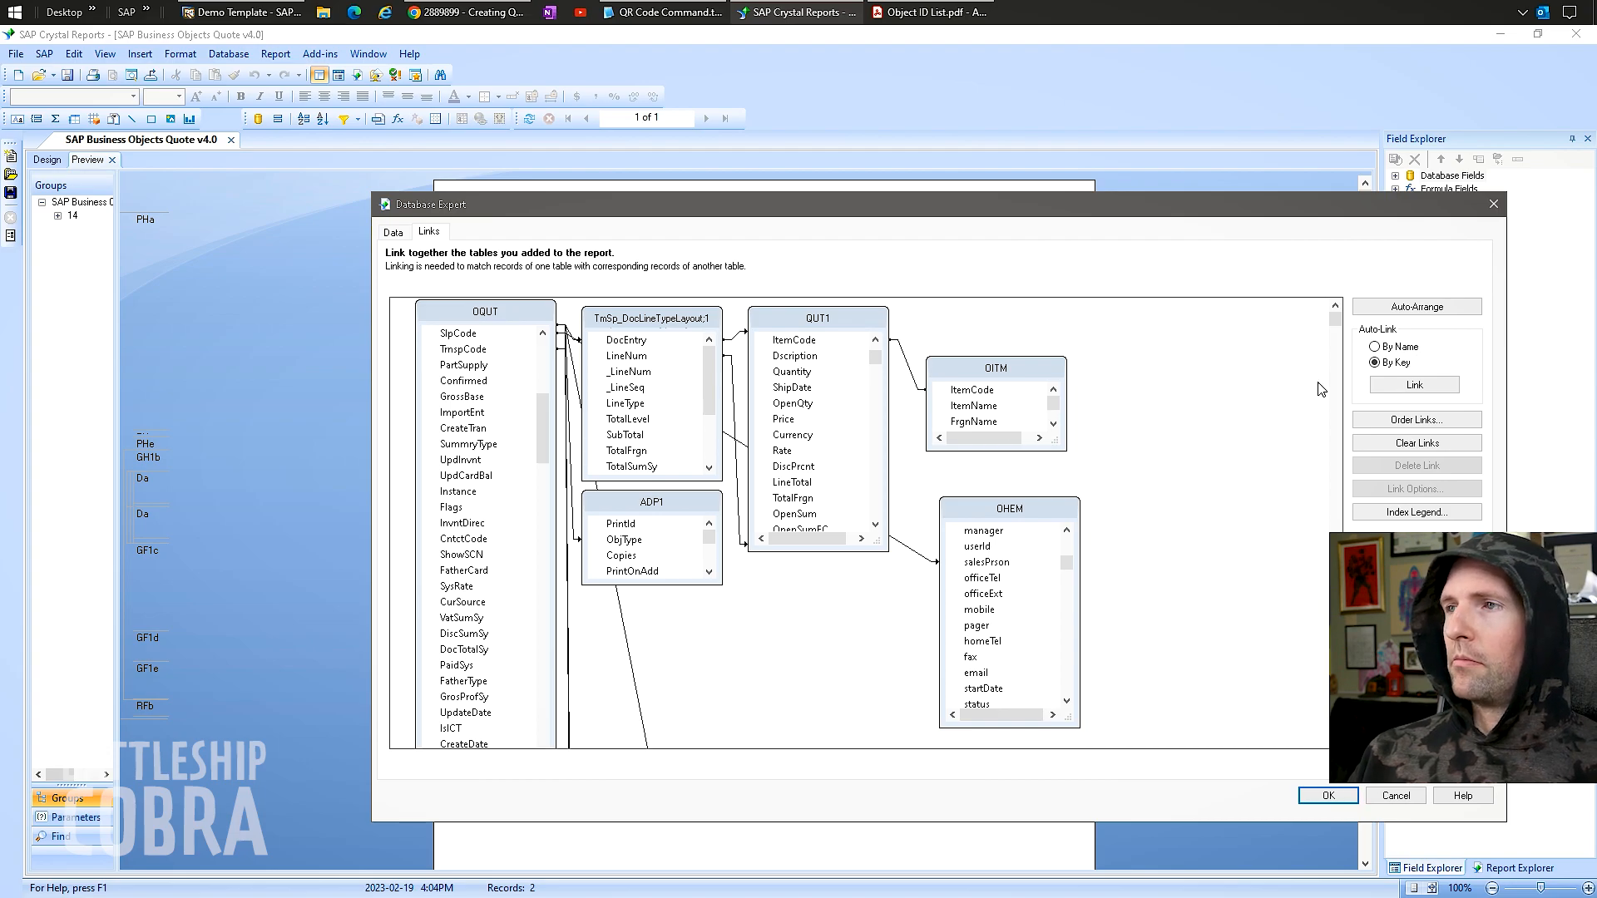
Arrange the link diagram so Cmd_QRCode sits within reach of OQUT.
left_click_drag(1336, 320, 1336, 716)
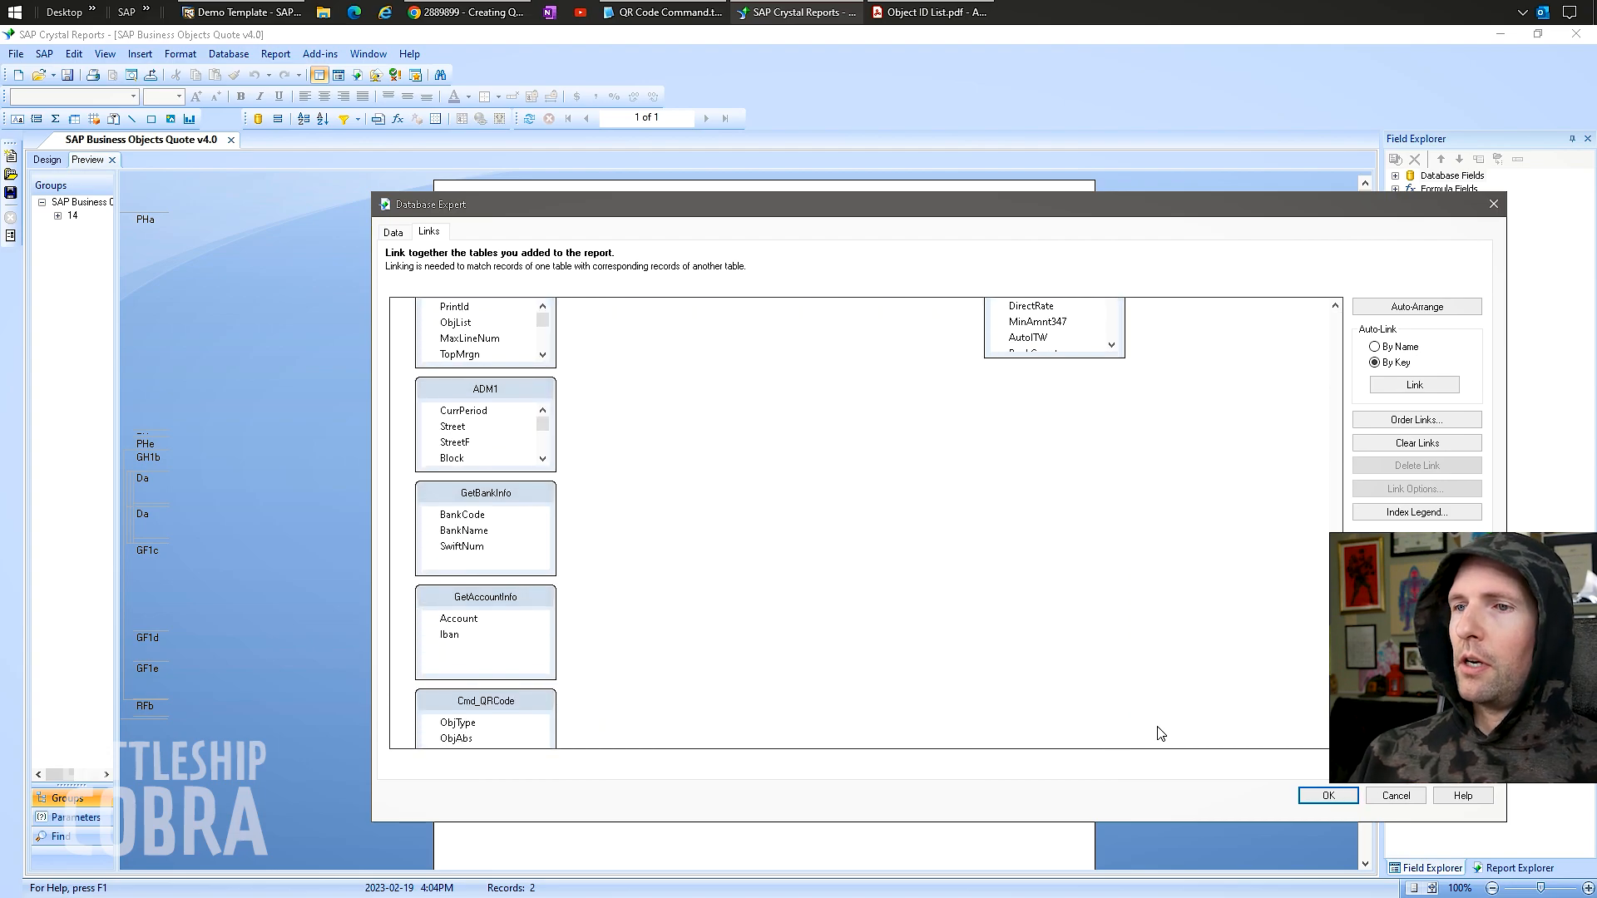
left_click_drag(491, 709, 848, 301)
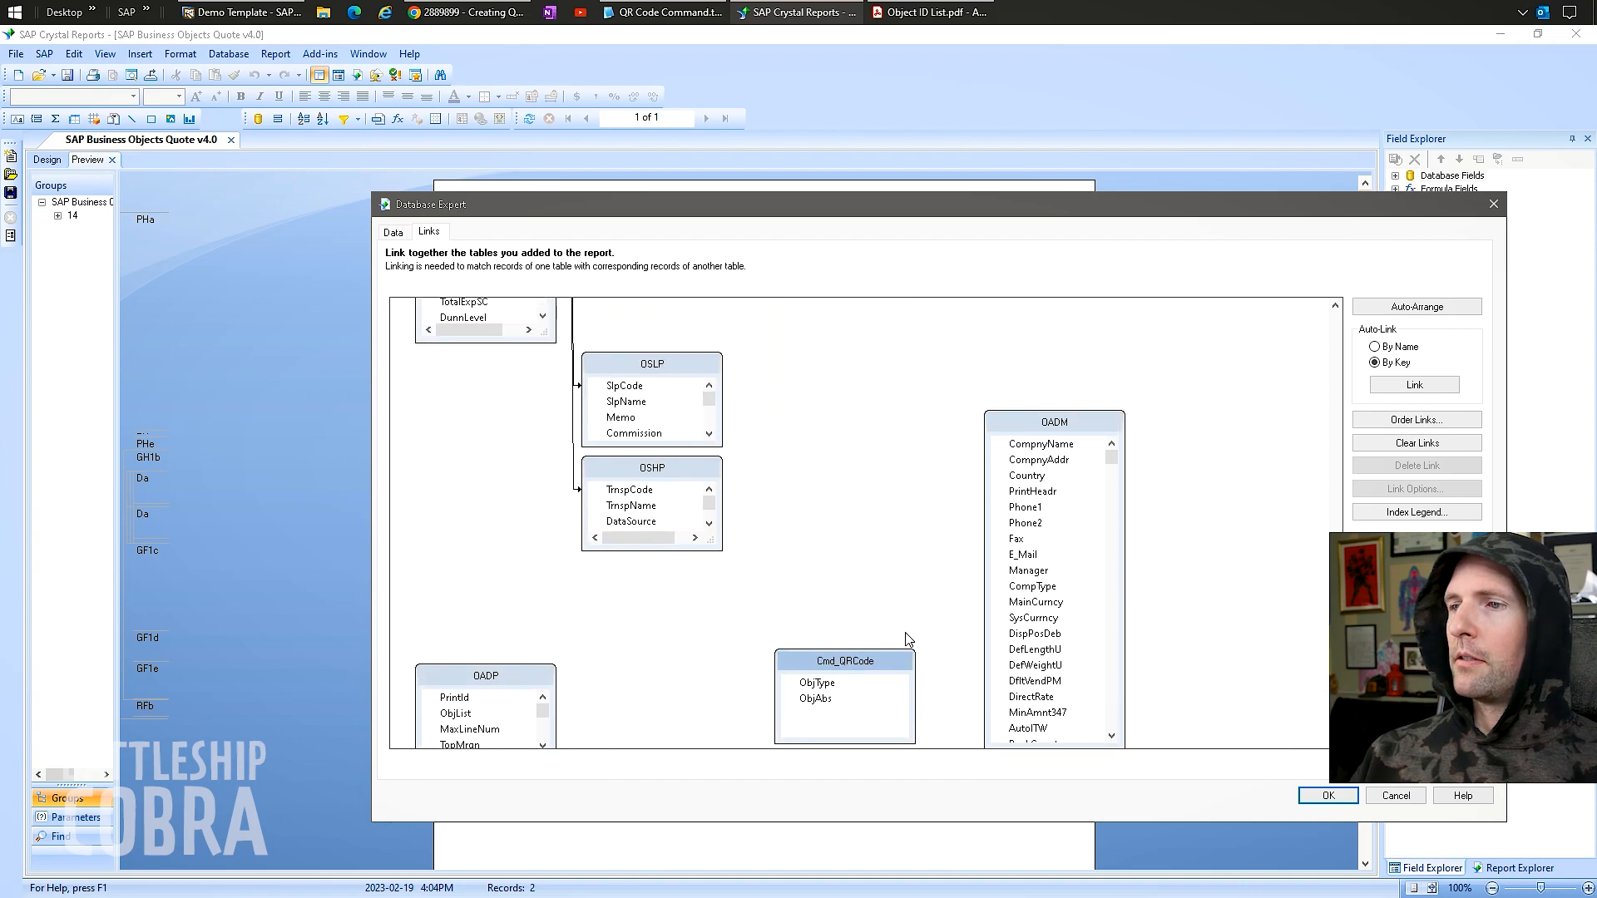
left_click_drag(829, 668, 927, 306)
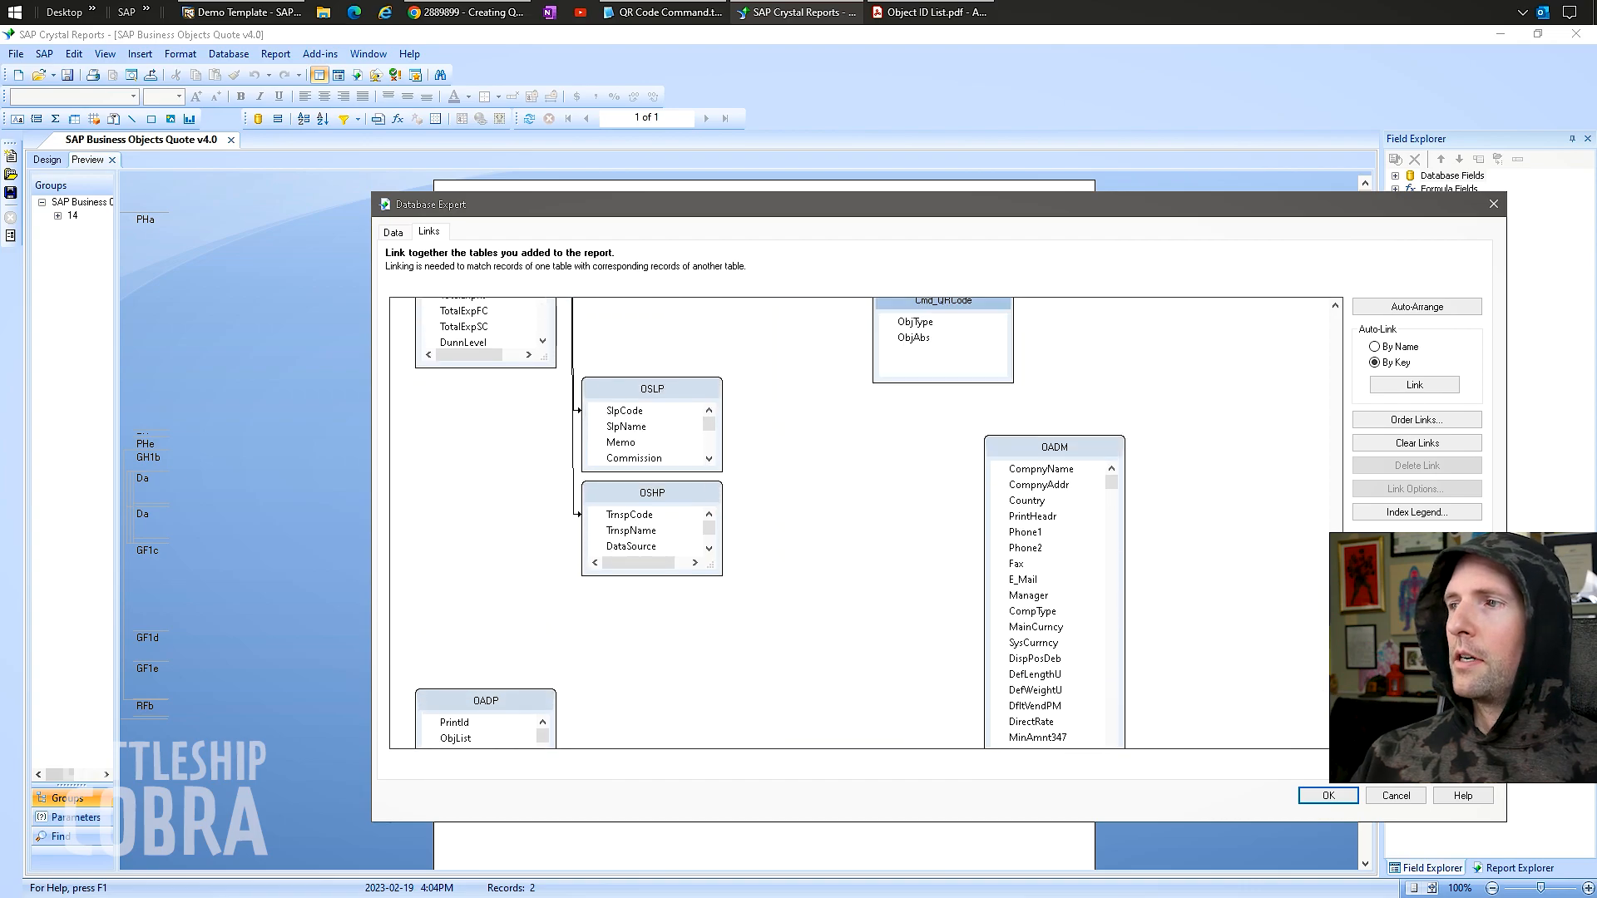
scroll(1328, 489, "up", 3)
left_click_drag(925, 550, 925, 351)
left_click_drag(1335, 499, 1343, 405)
left_click_drag(938, 676, 849, 436)
left_click_drag(1331, 389, 1334, 314)
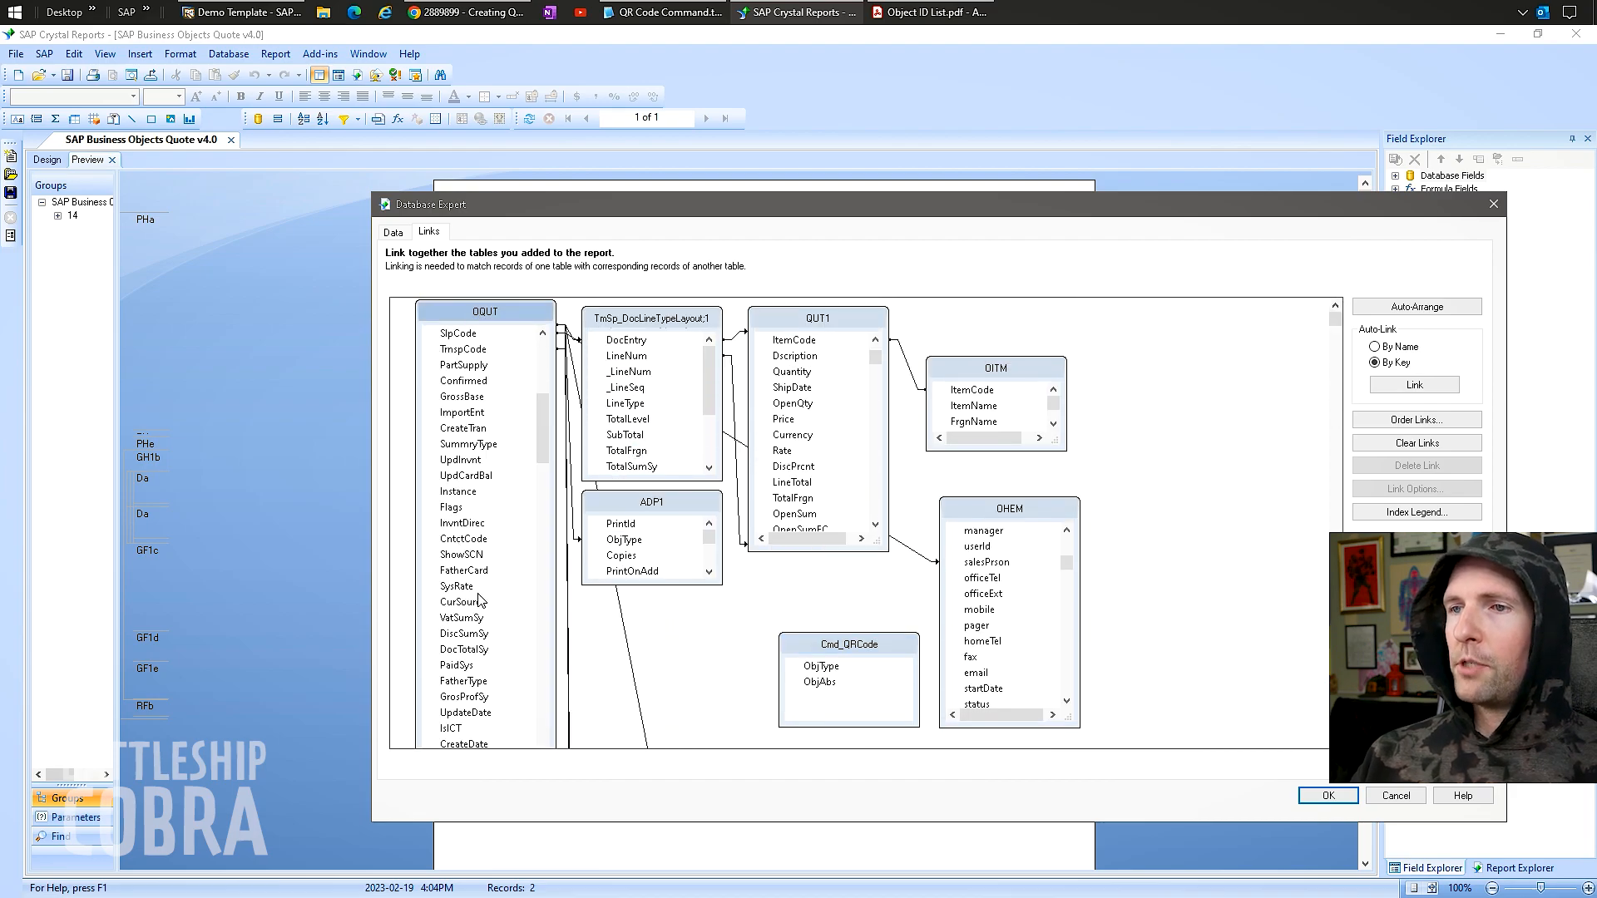
left_click(449, 684)
scroll(499, 657, "down", 2)
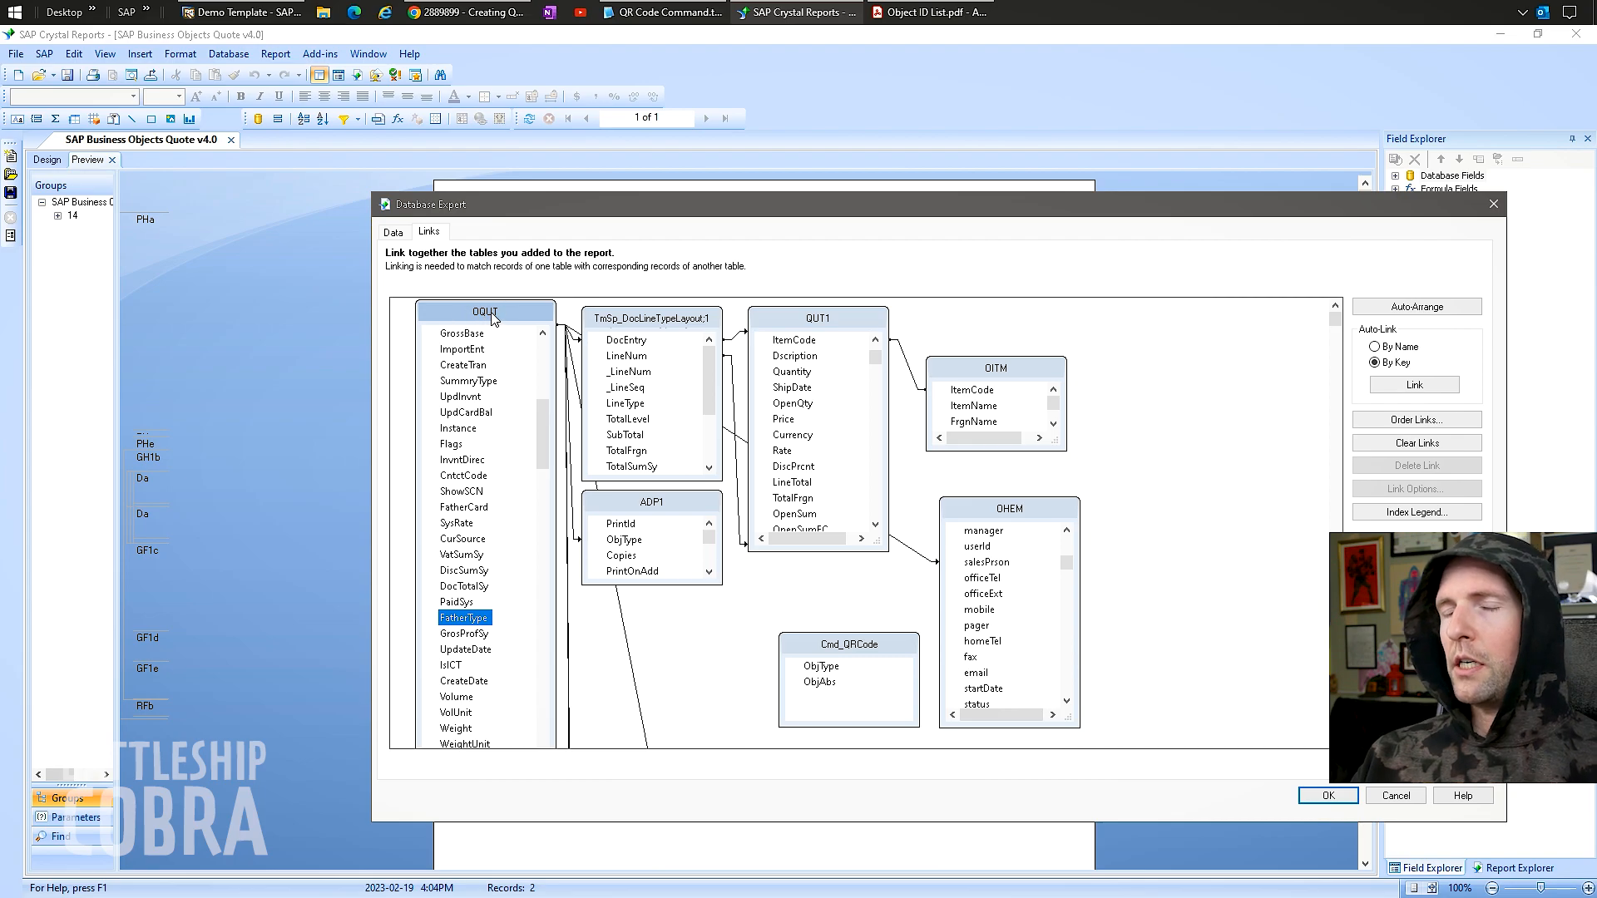
left_click_drag(542, 417, 534, 361)
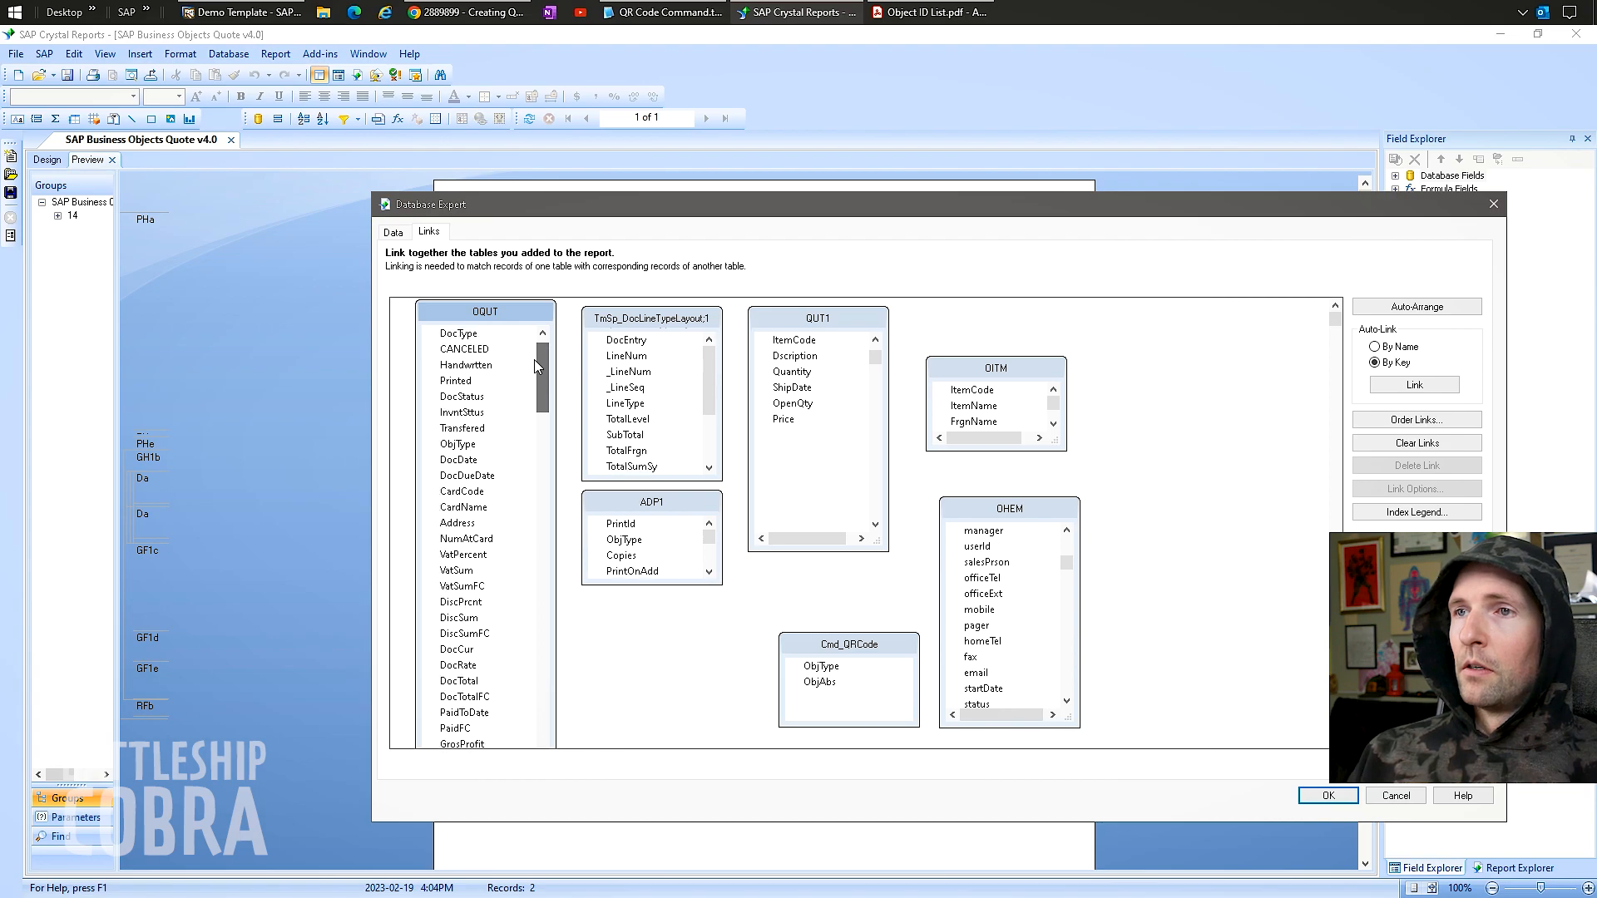
Link OQUT.ObjType to Cmd_QRCode.ObjType and OQUT.DocEntry to Cmd_QRCode.ObjAbs.
left_click(456, 475)
left_click_drag(458, 481, 822, 669)
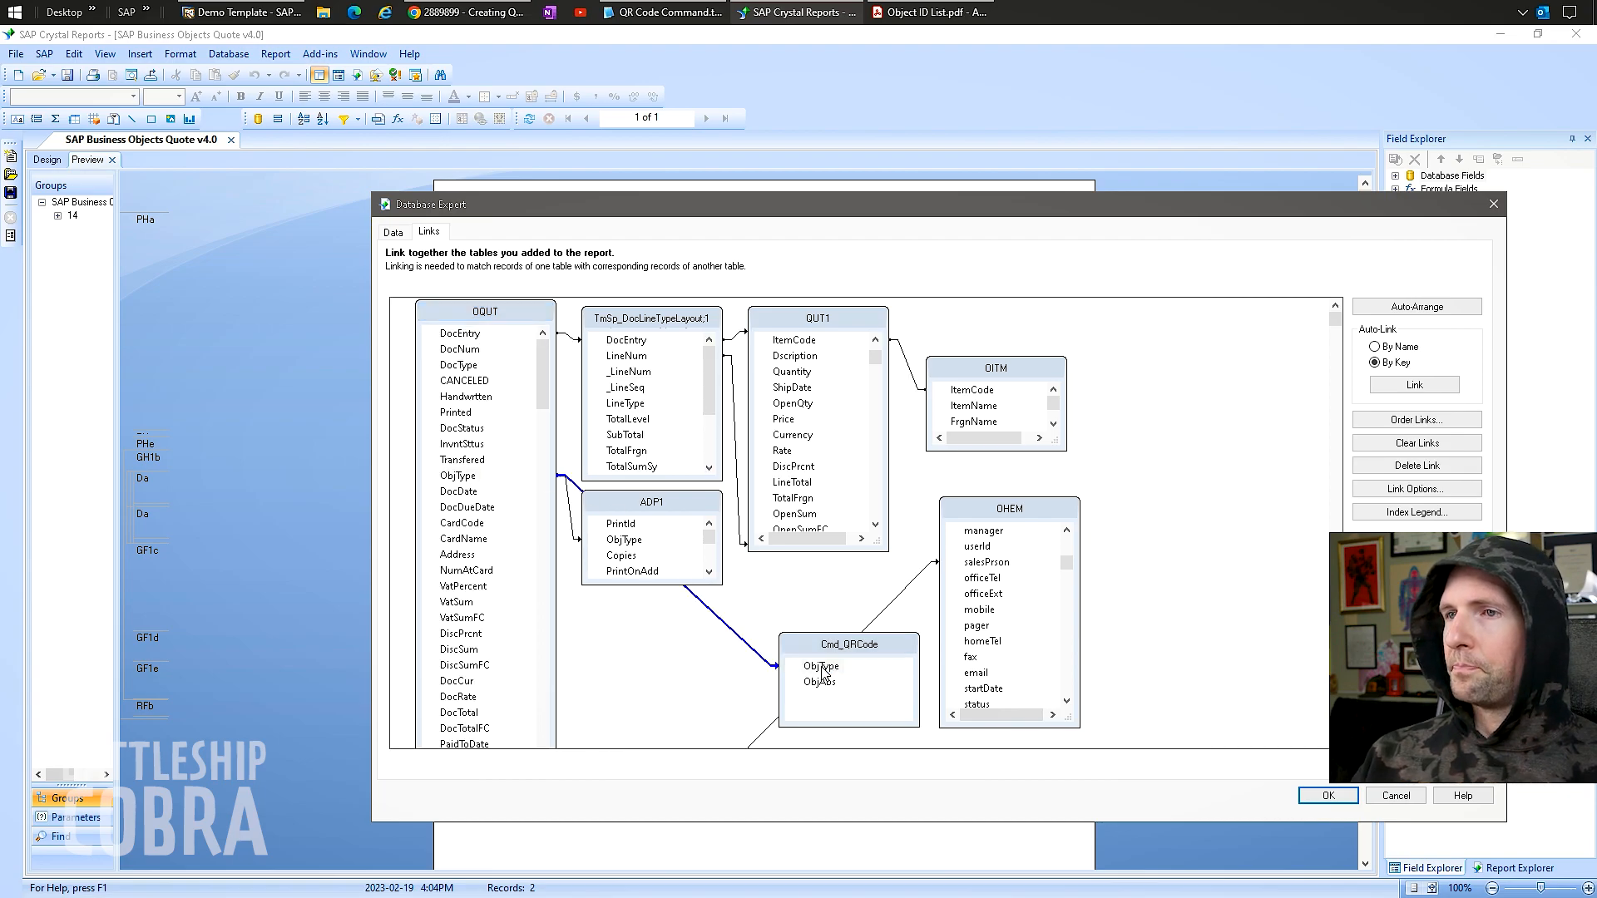
left_click(460, 336)
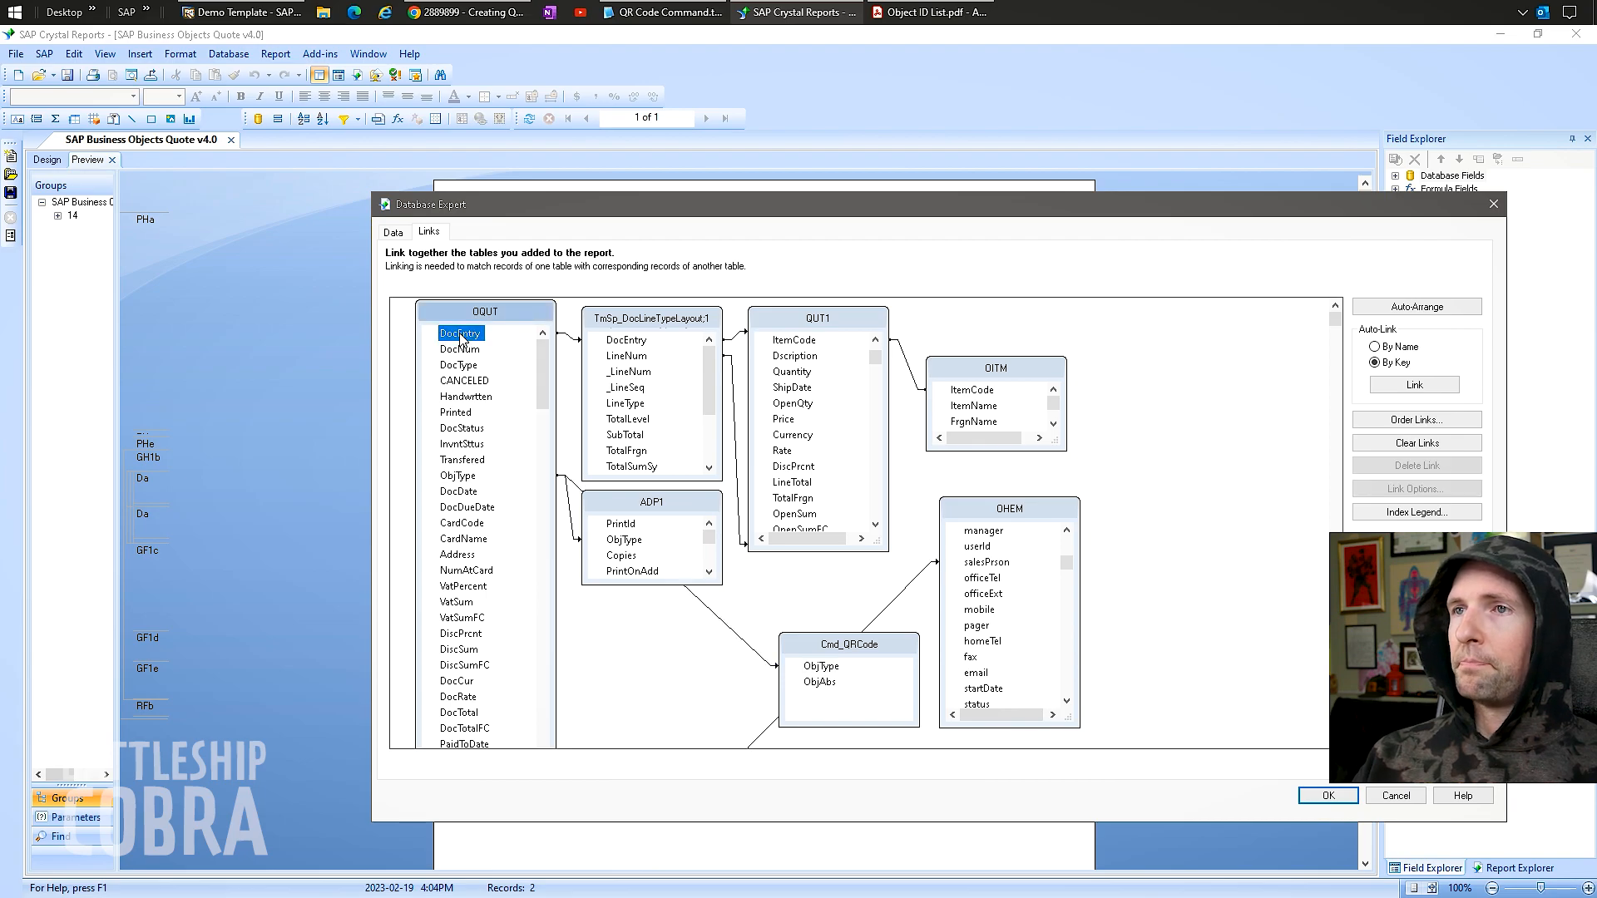
left_click_drag(460, 336, 822, 689)
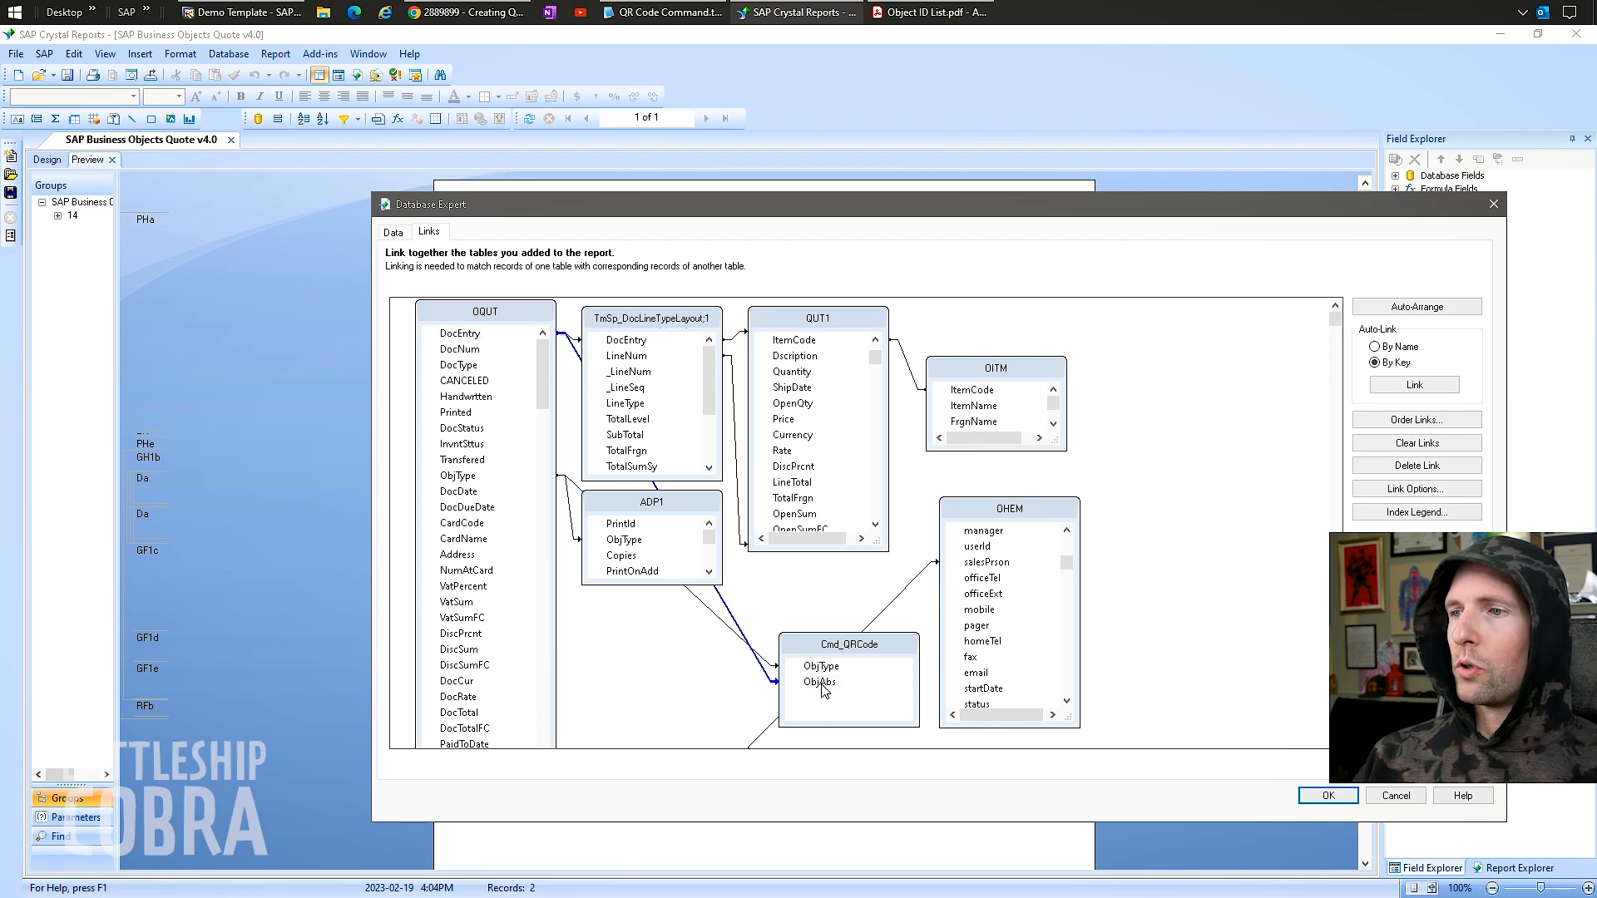
Make the DocEntry–ObjAbs link a Left Outer Join.
double_click(762, 672)
left_click(720, 506)
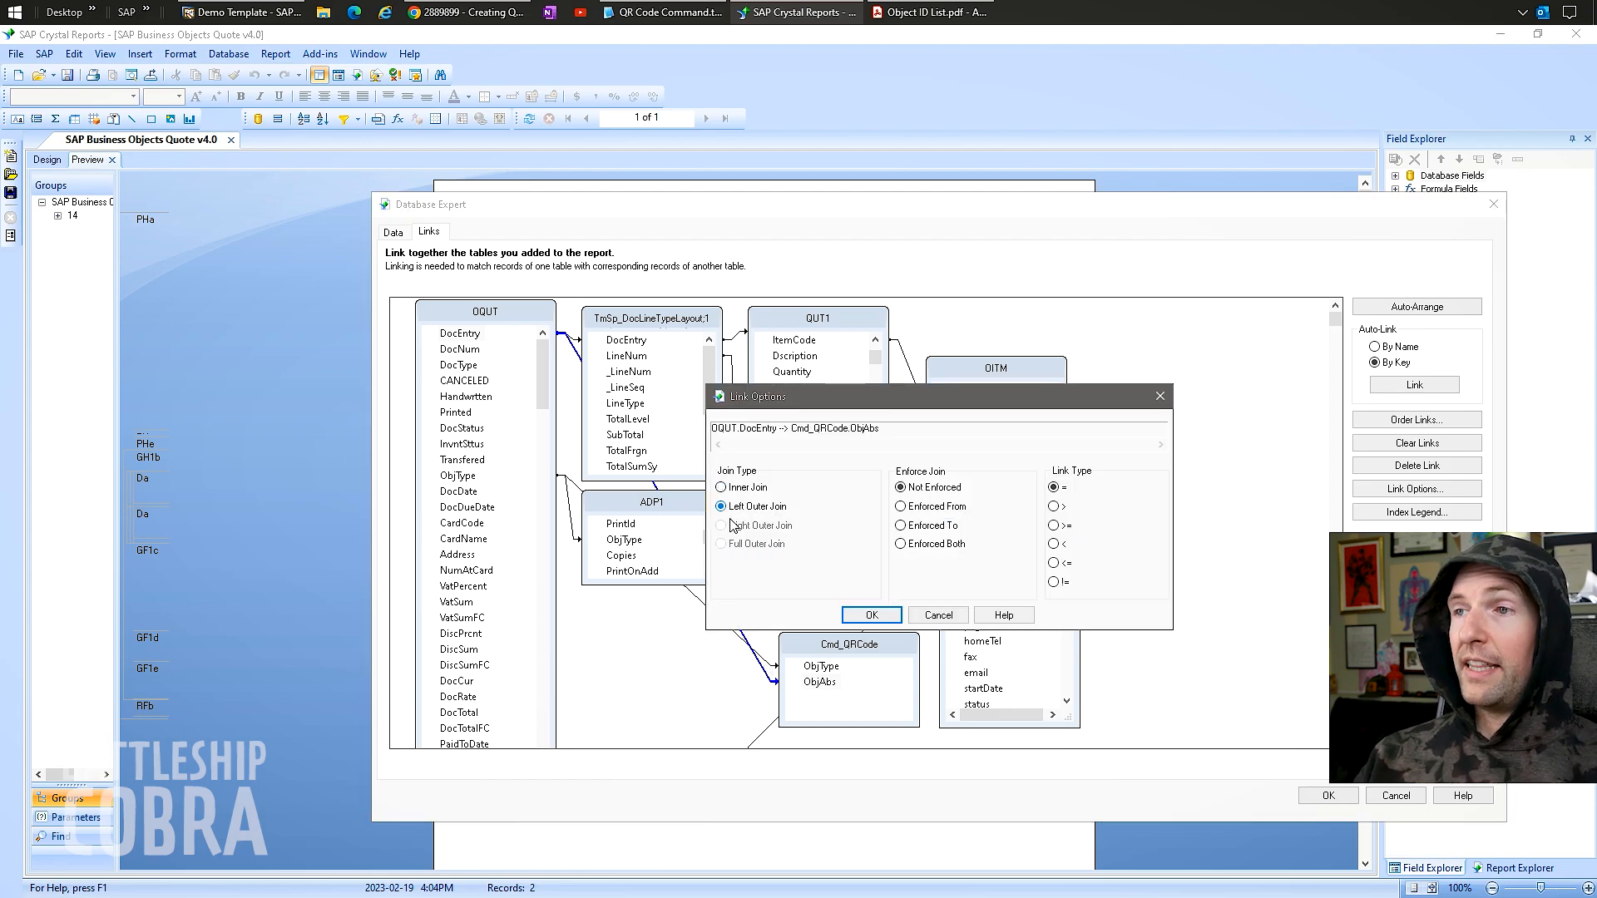
left_click(870, 614)
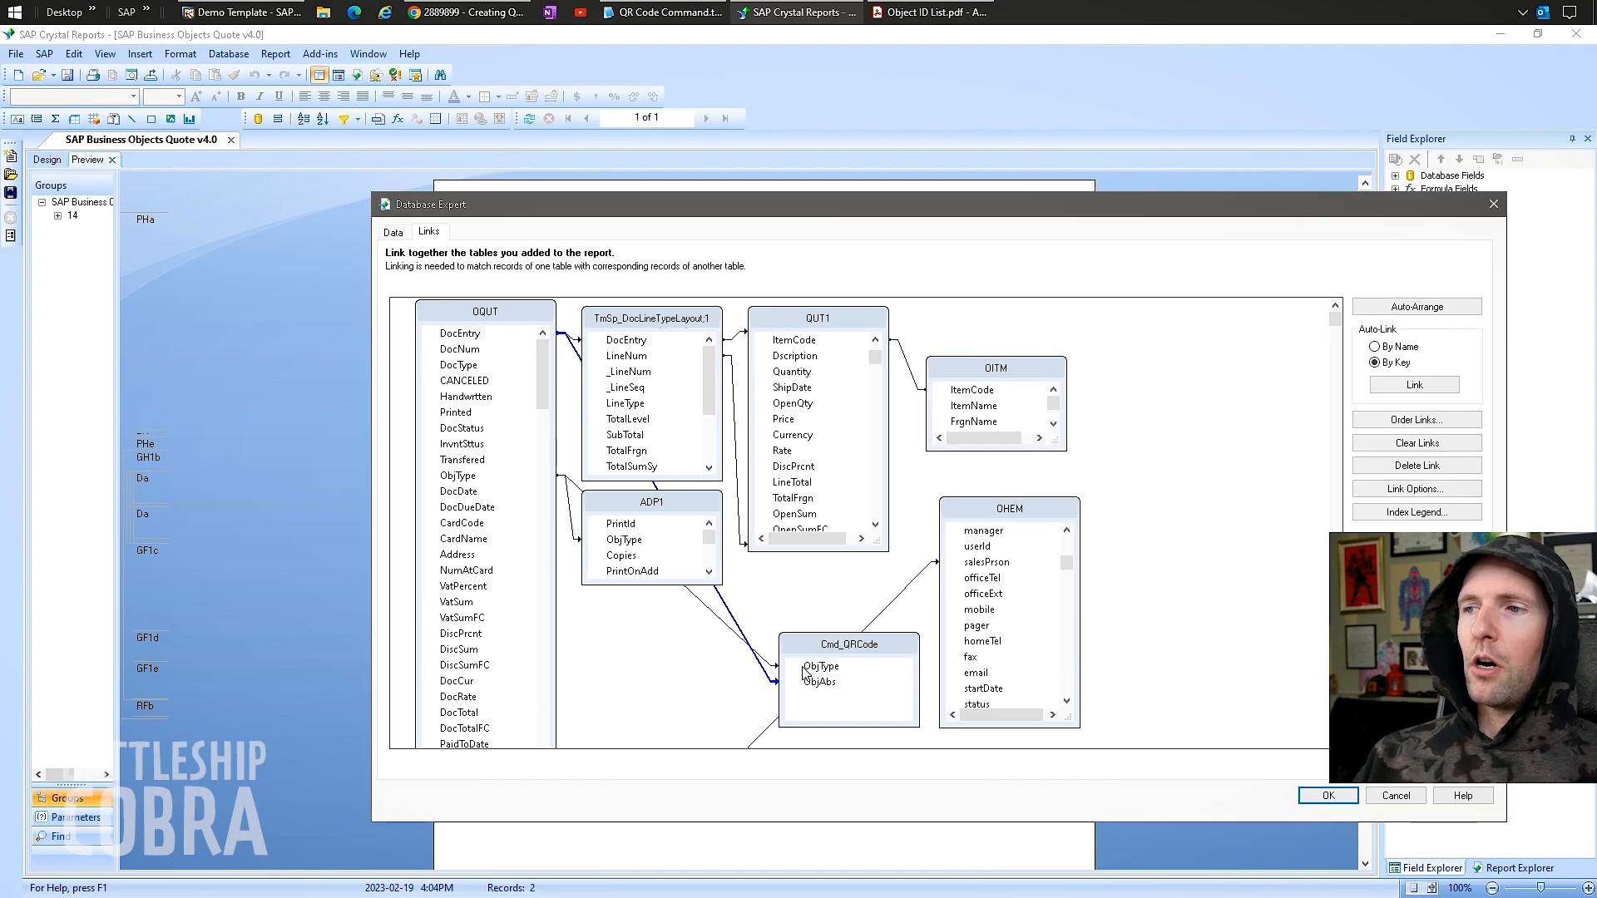
Place Cmd_QRCode below ADP1, recheck the link options, and apply the links.
left_click_drag(832, 651, 684, 636)
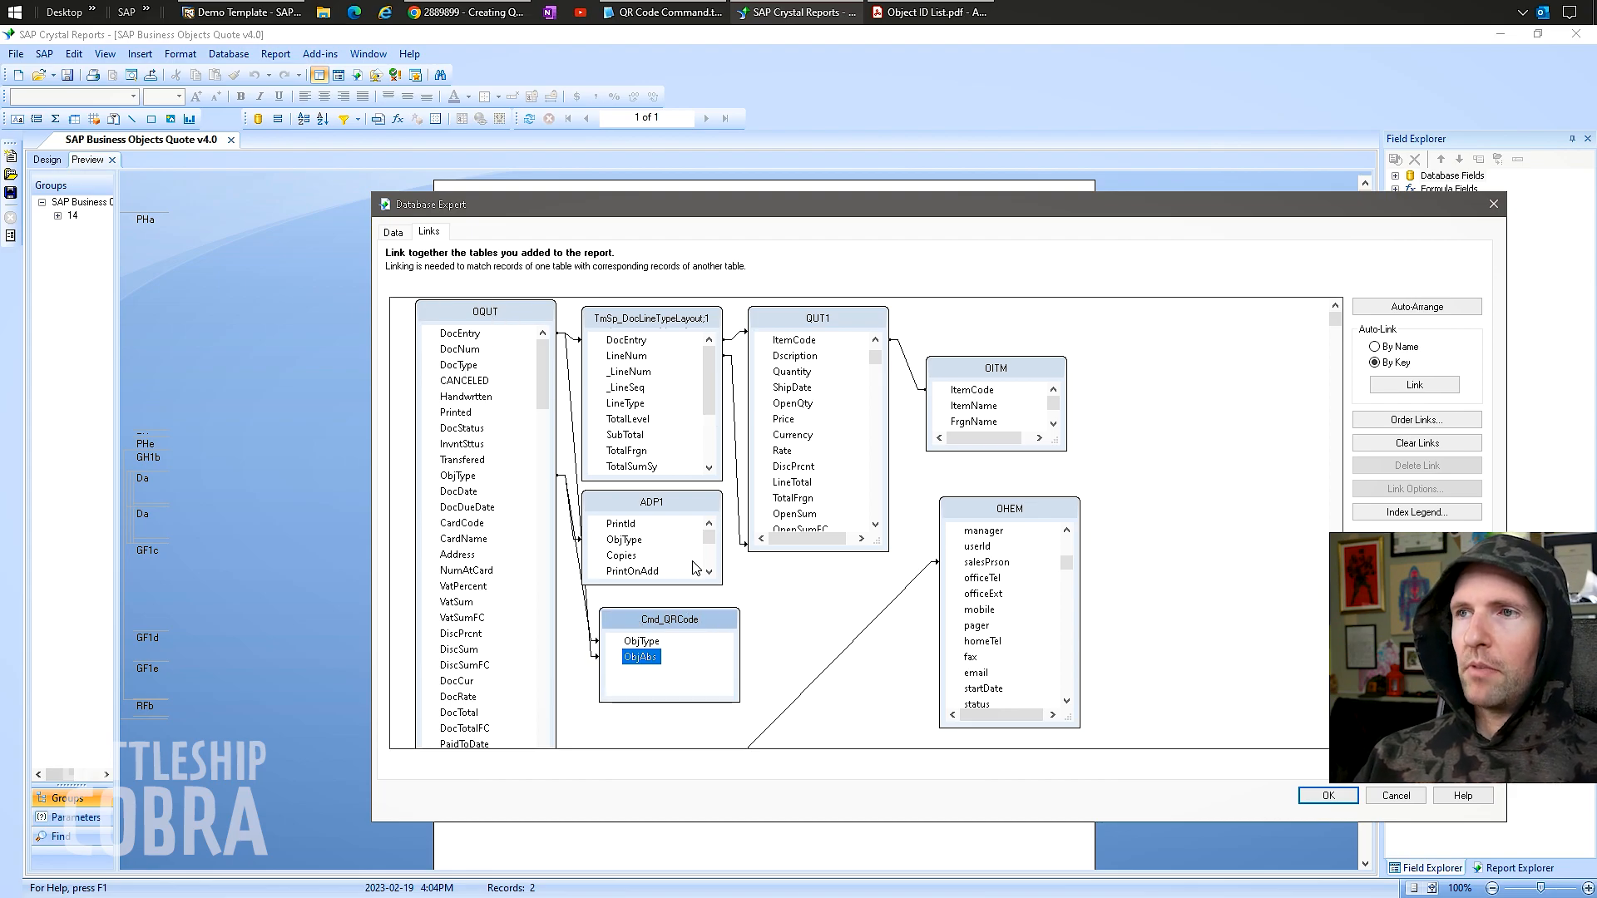
mouse_move(673, 627)
left_mouse_down()
mouse_move(700, 628)
mouse_move(687, 633)
left_mouse_up()
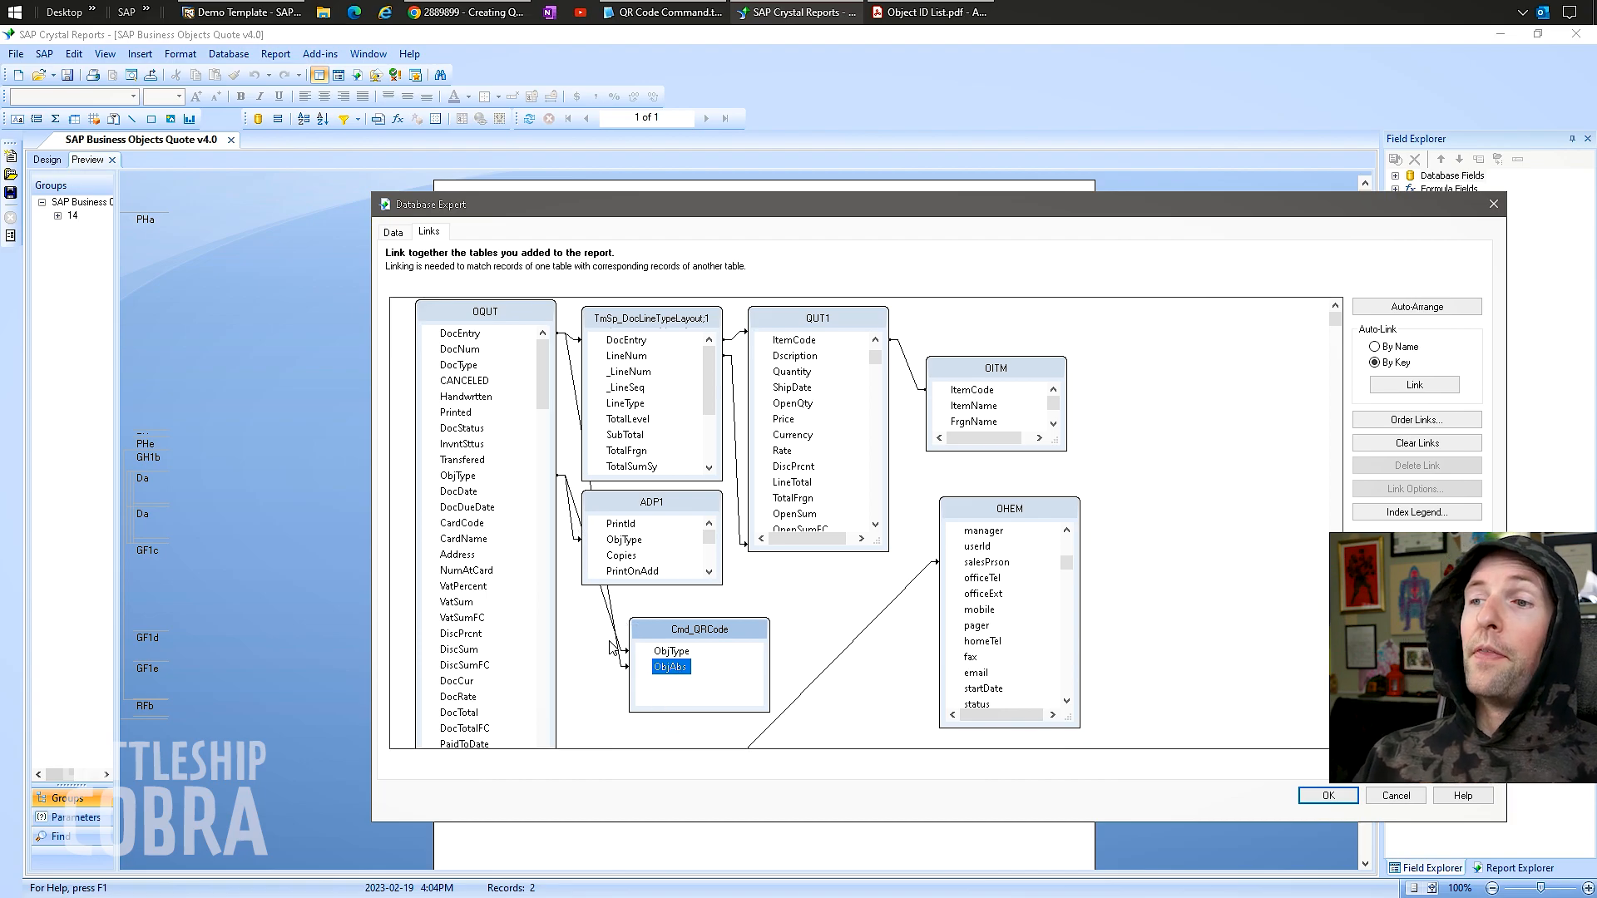
left_click(621, 663)
double_click(622, 666)
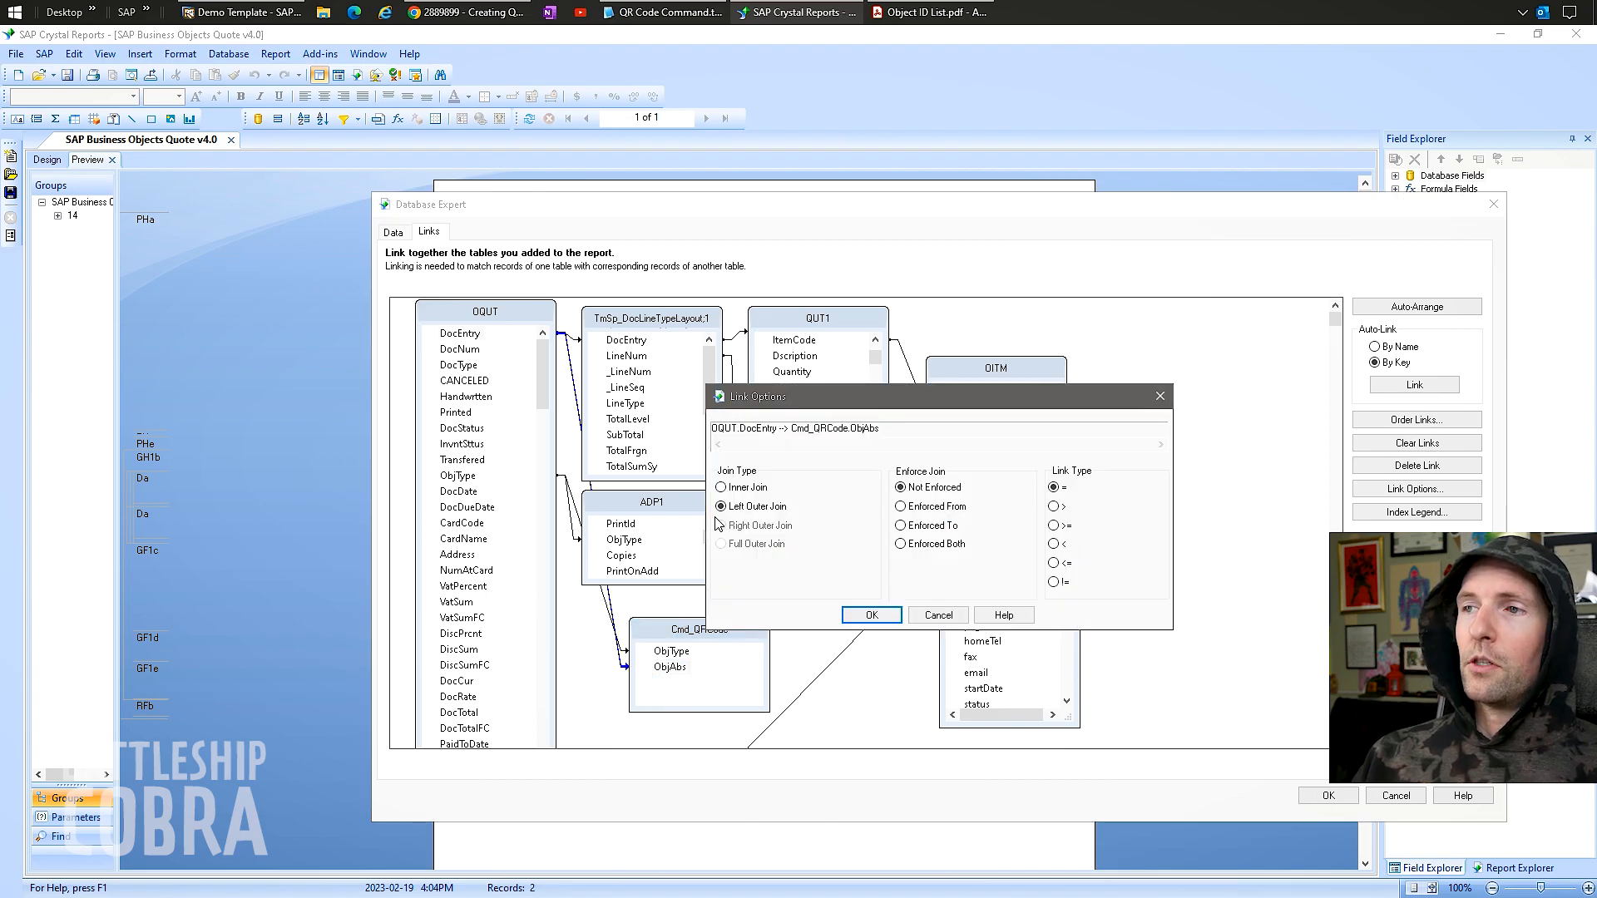
left_click(937, 613)
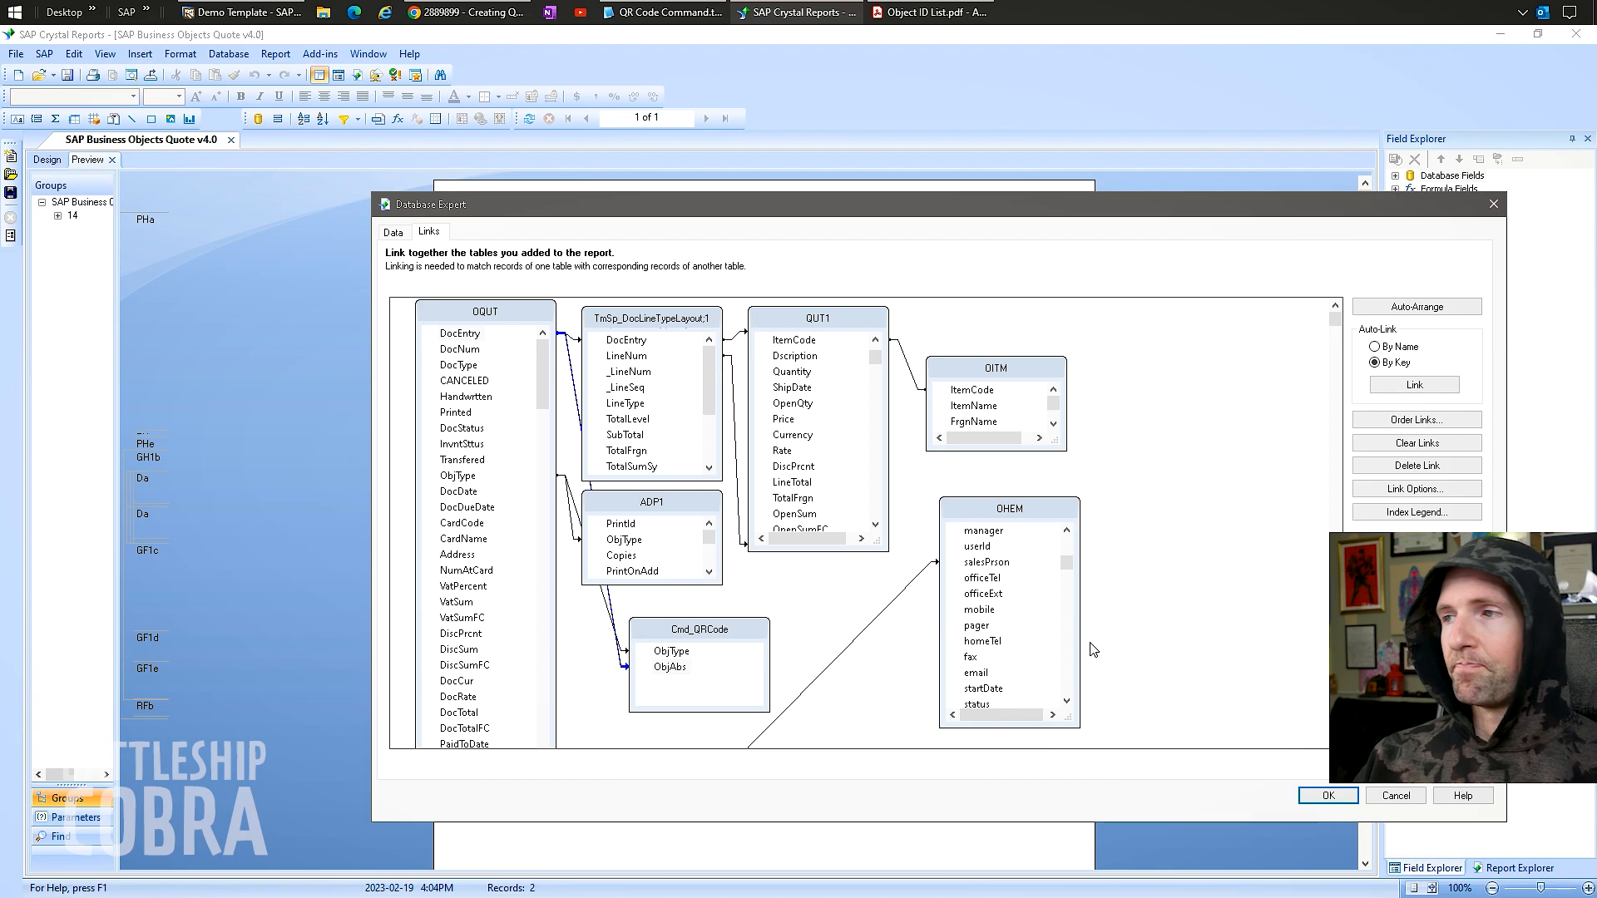
left_click(1329, 796)
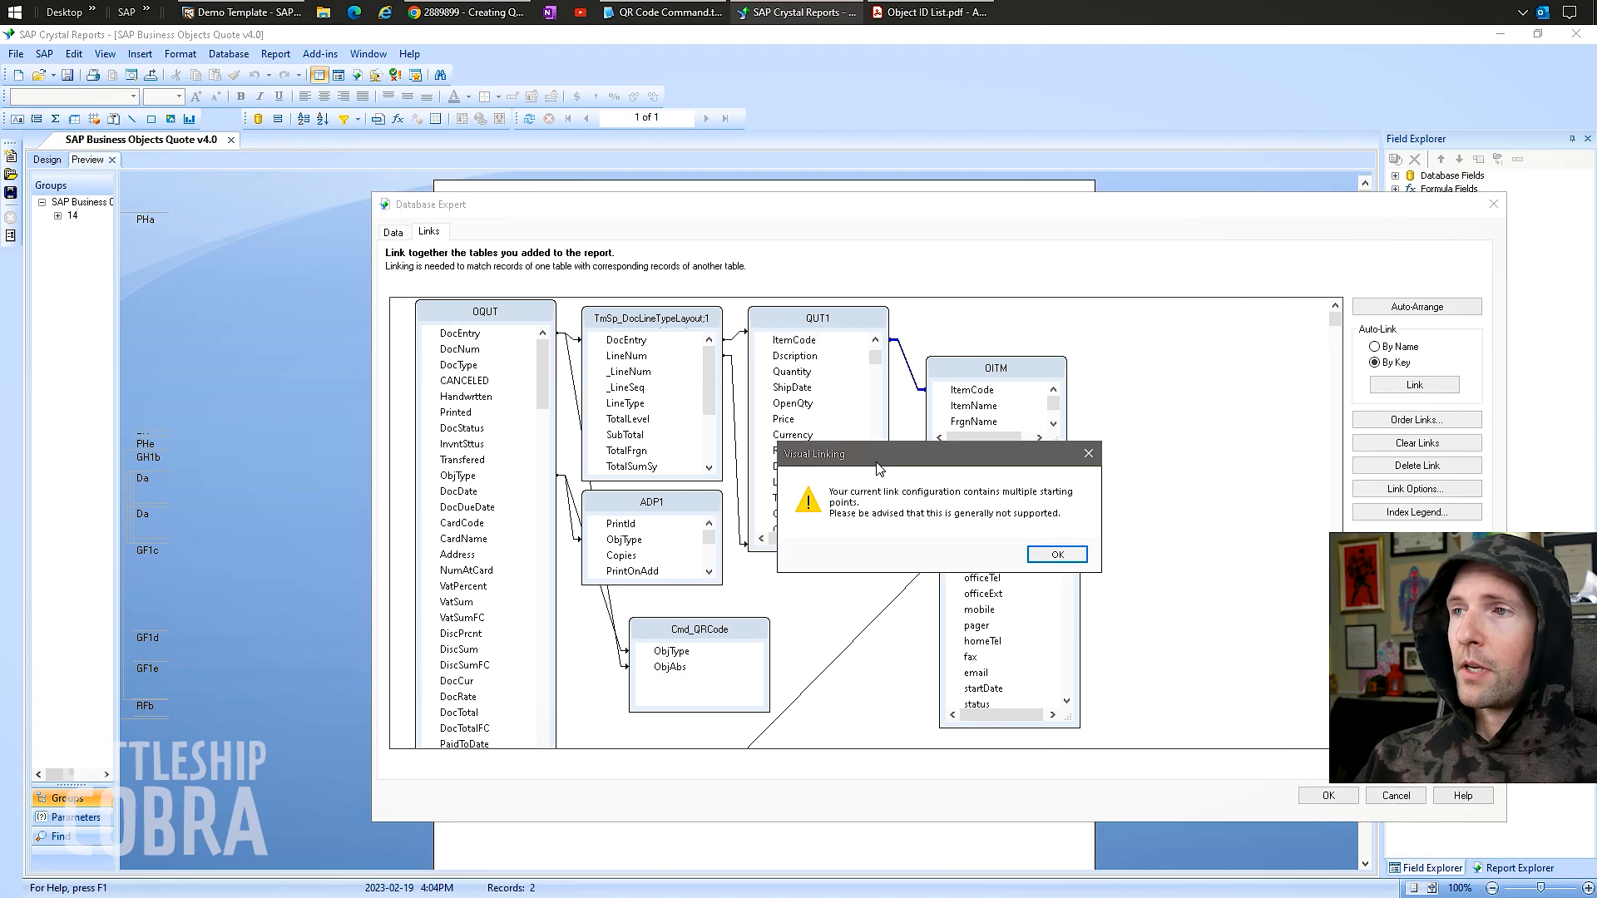
Accept the multiple-starting-points and stored procedure warnings and reload the report data.
left_click(1057, 560)
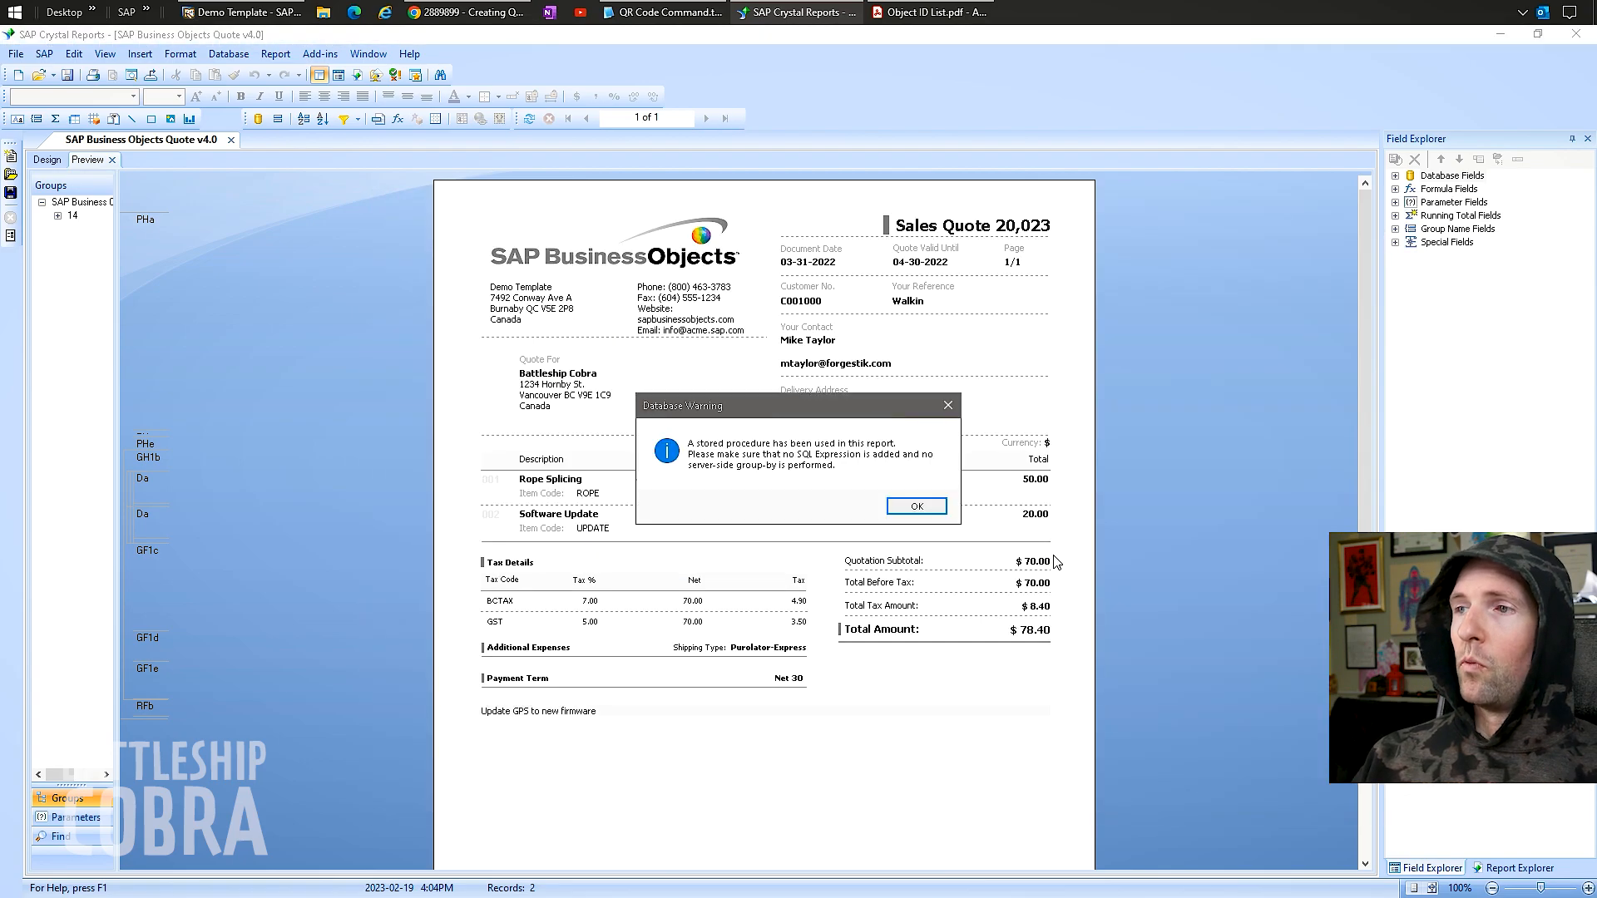
left_click(922, 506)
left_click(749, 536)
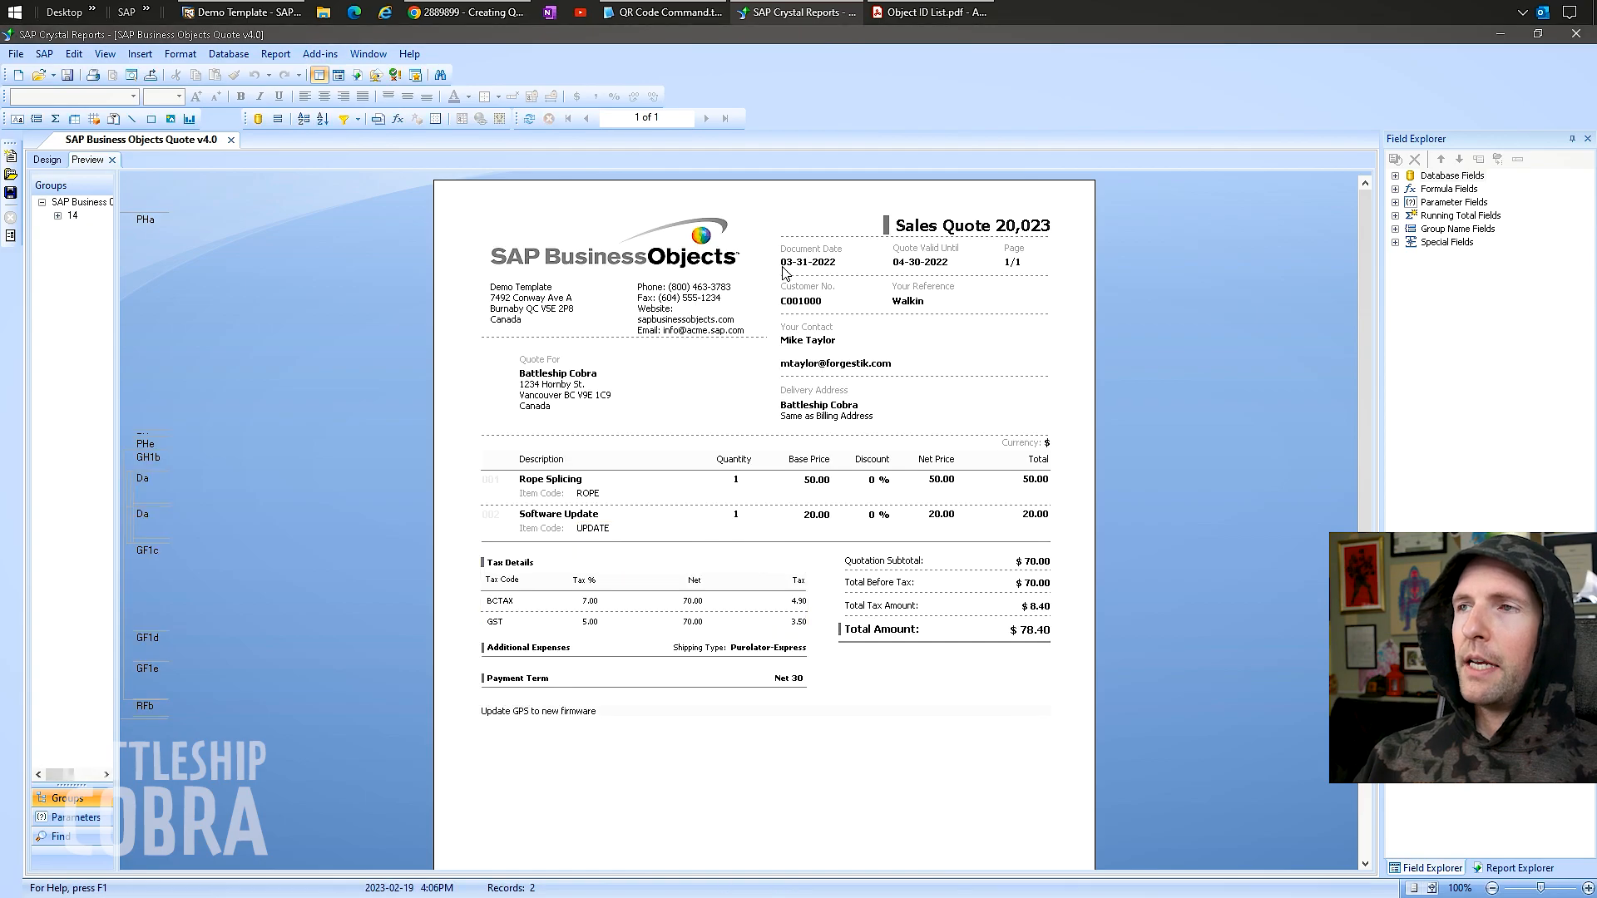
Expand Database Fields > Cmd_QRCode to show its FileContnt field.
left_click(1394, 176)
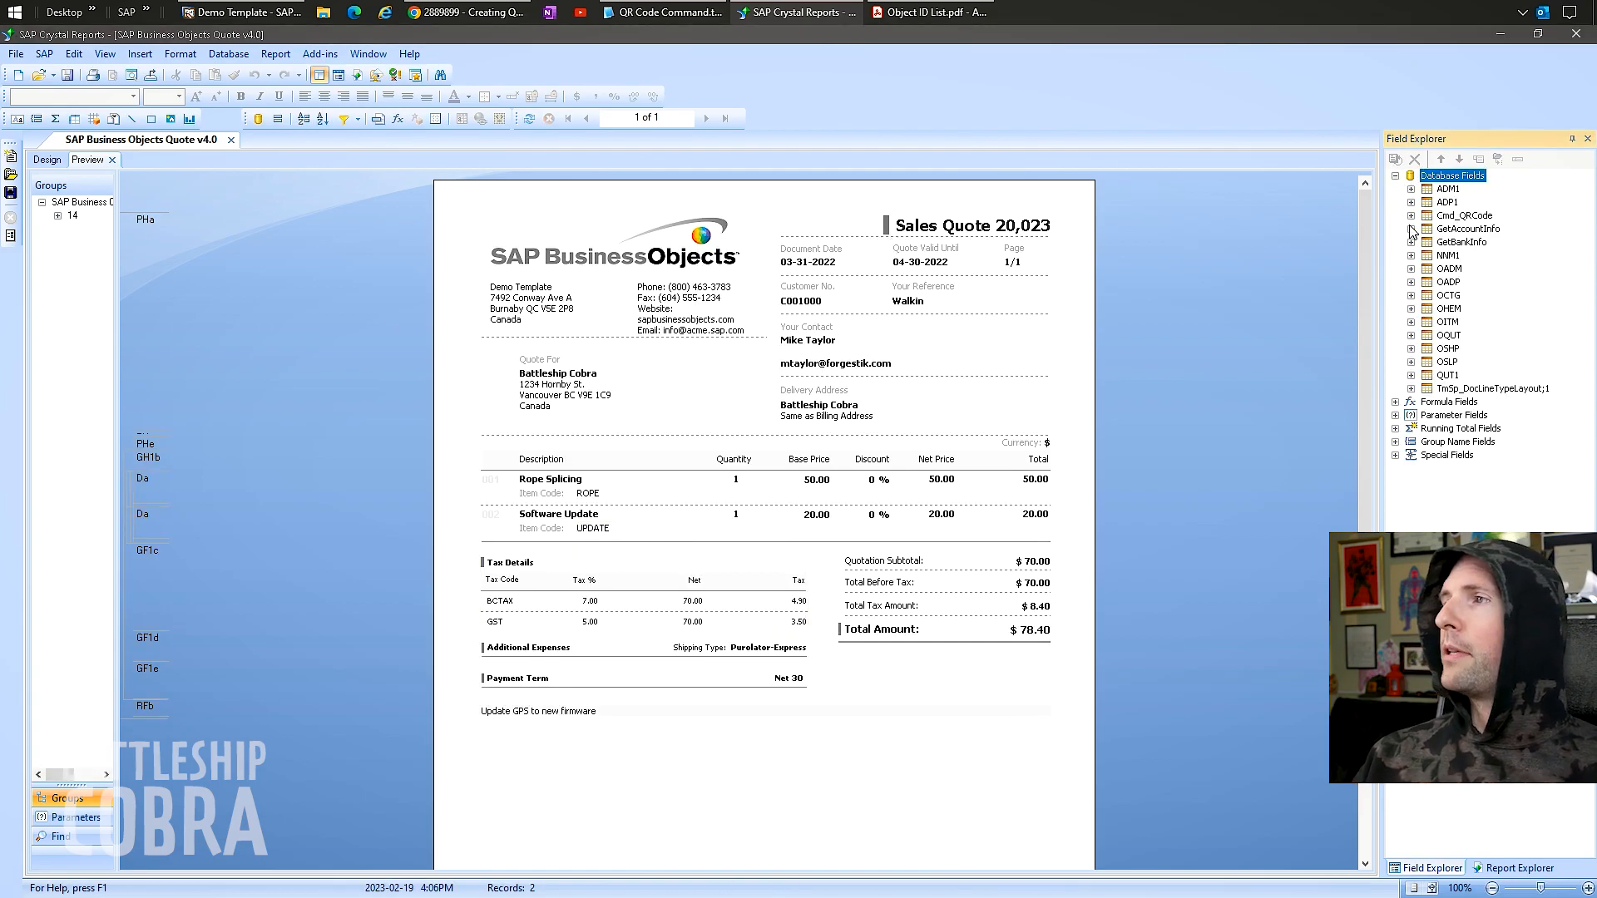
left_click(1411, 215)
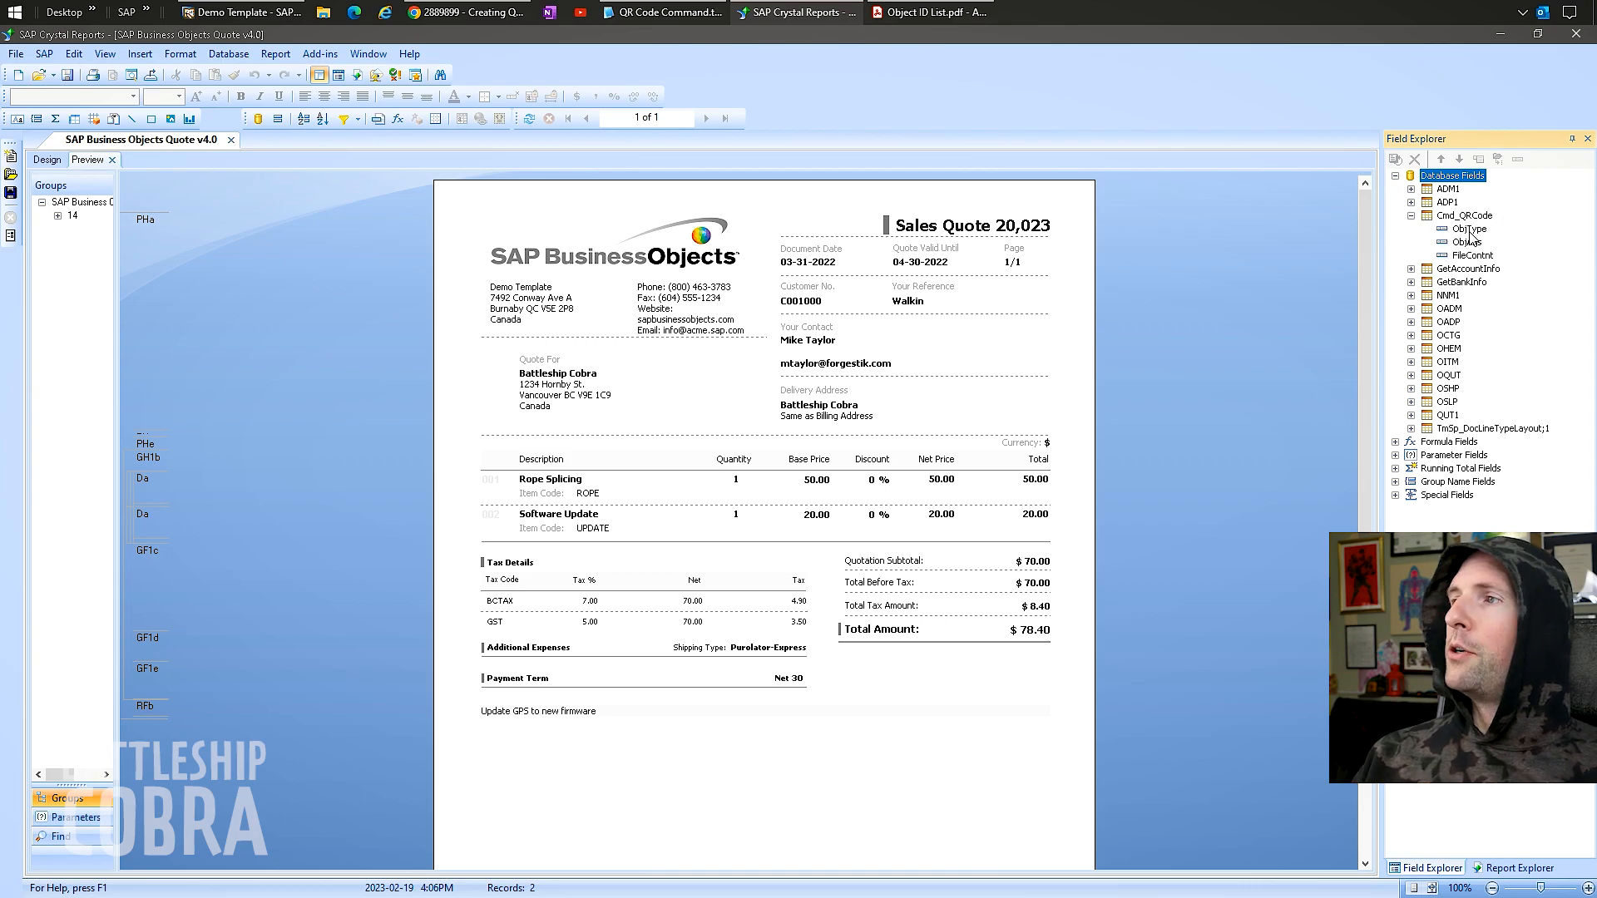
left_click(1474, 255)
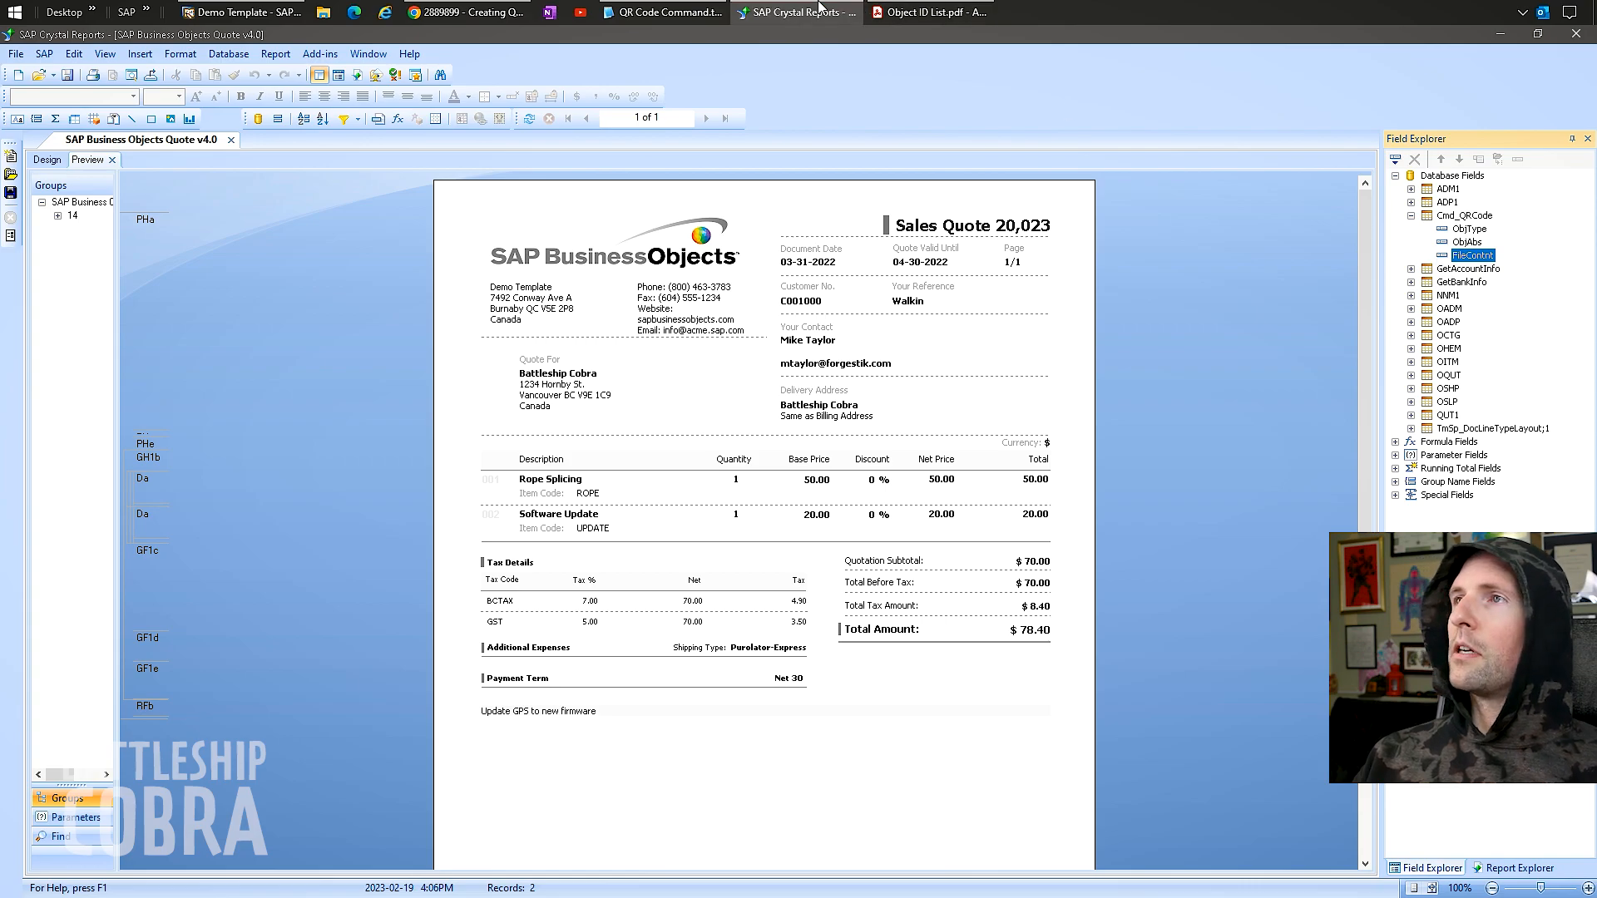
left_click(465, 12)
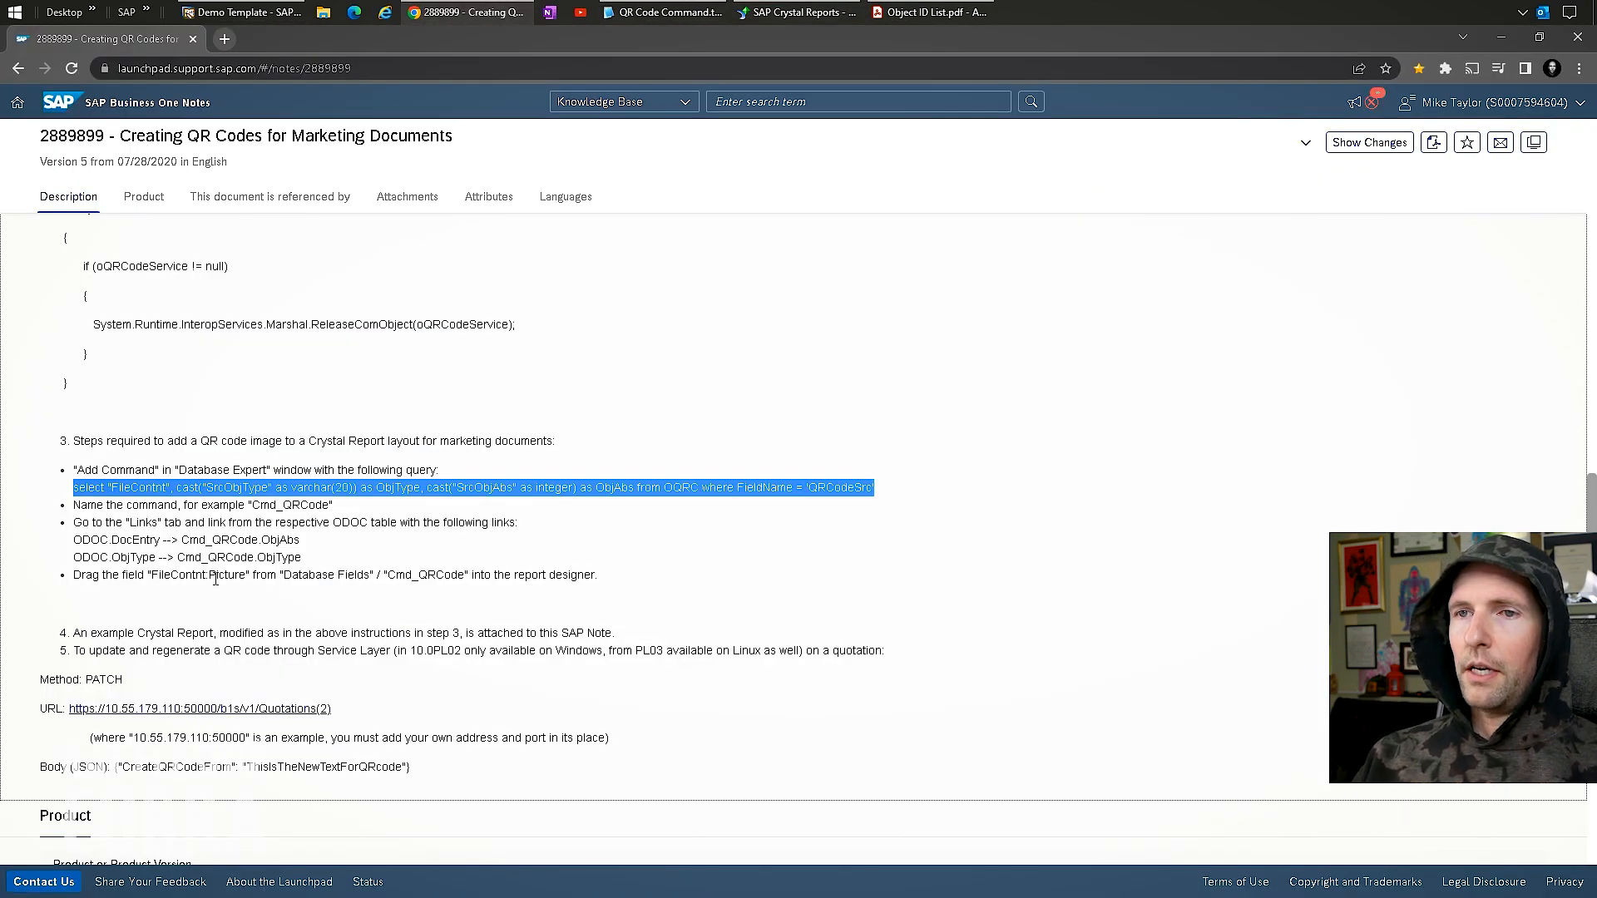
Review the SAP Note's linking and drag-picture-field steps, then return to the report's Design view.
left_click_drag(83, 522, 279, 541)
left_click_drag(148, 574, 210, 575)
left_click(371, 567)
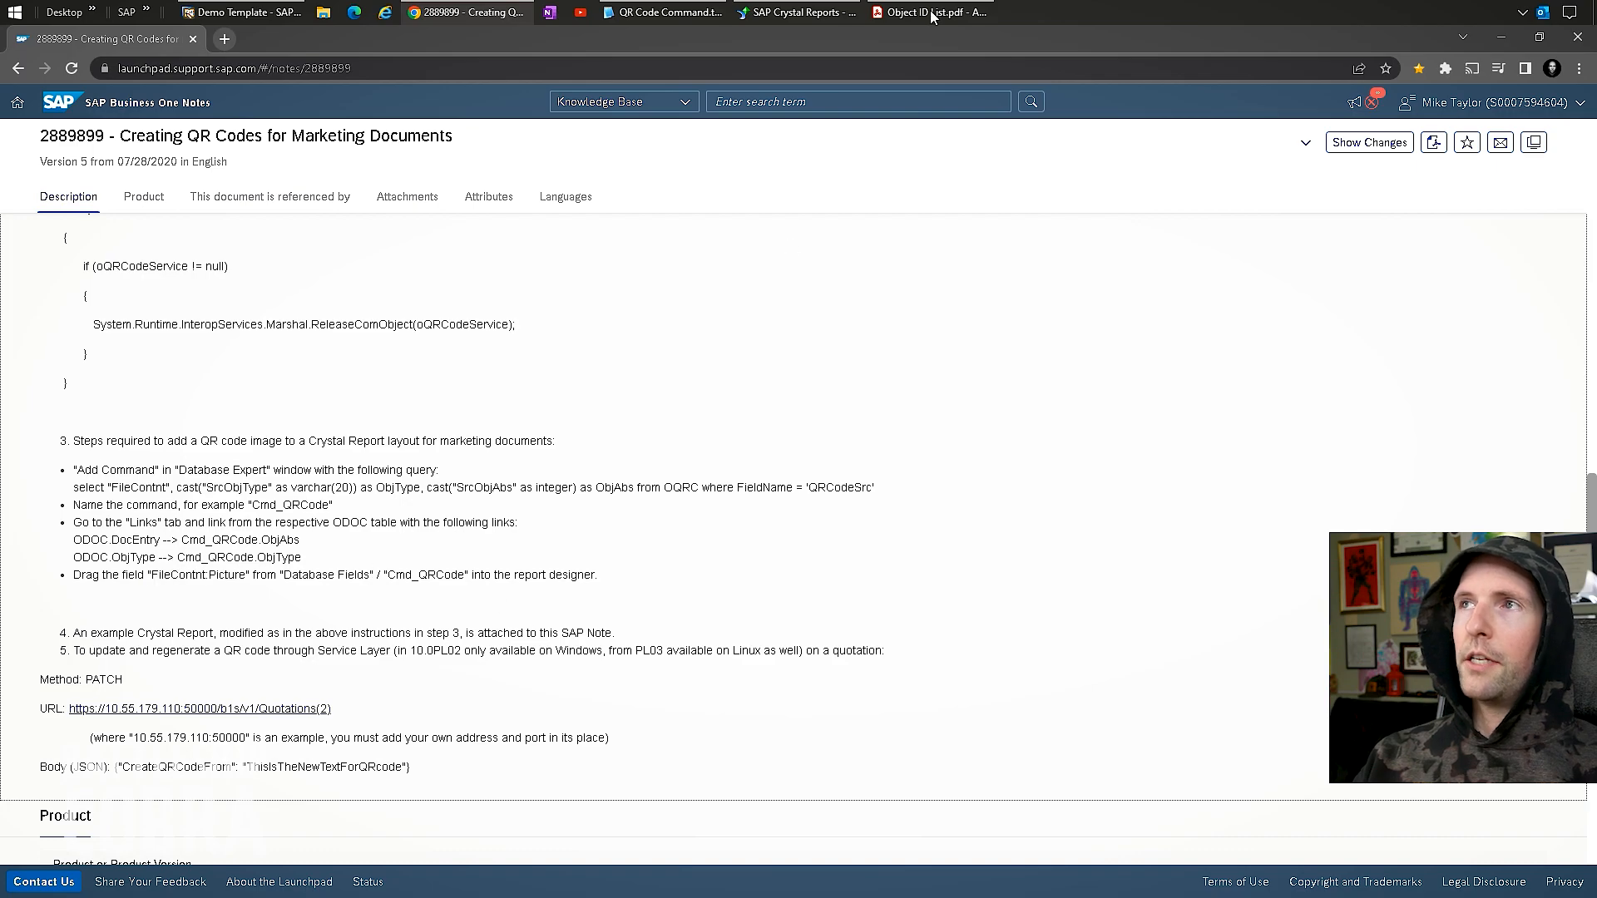
left_click(796, 12)
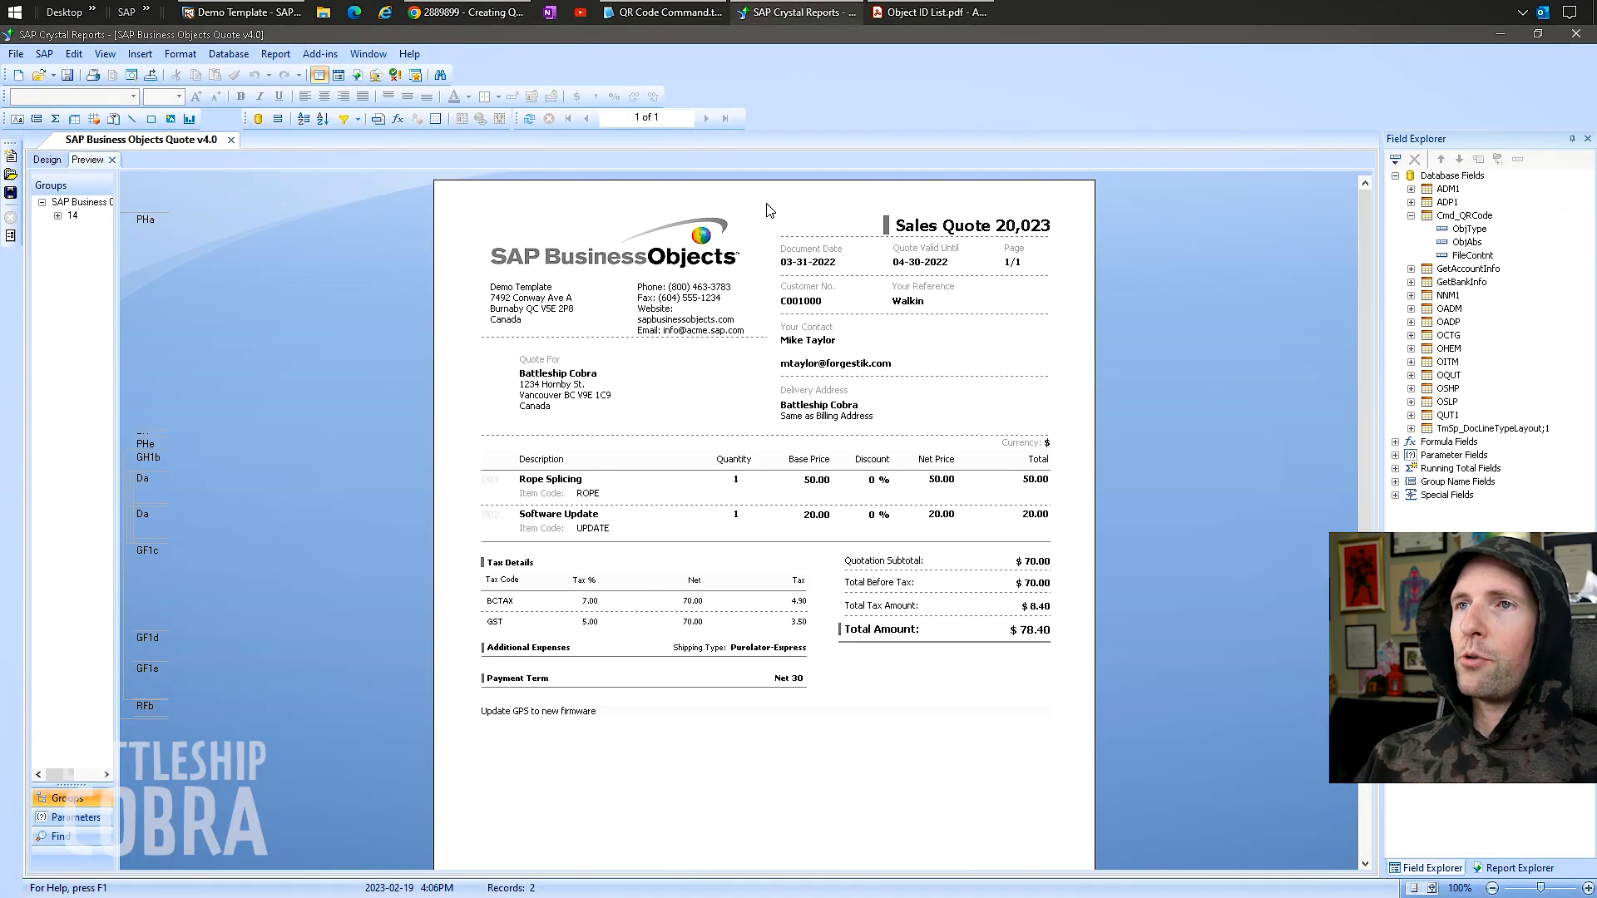
left_click(47, 159)
Drop Cmd_QRCode's FileContnt image into Page Header a, shrink it, and preview the quote.
left_click_drag(1465, 255, 433, 369)
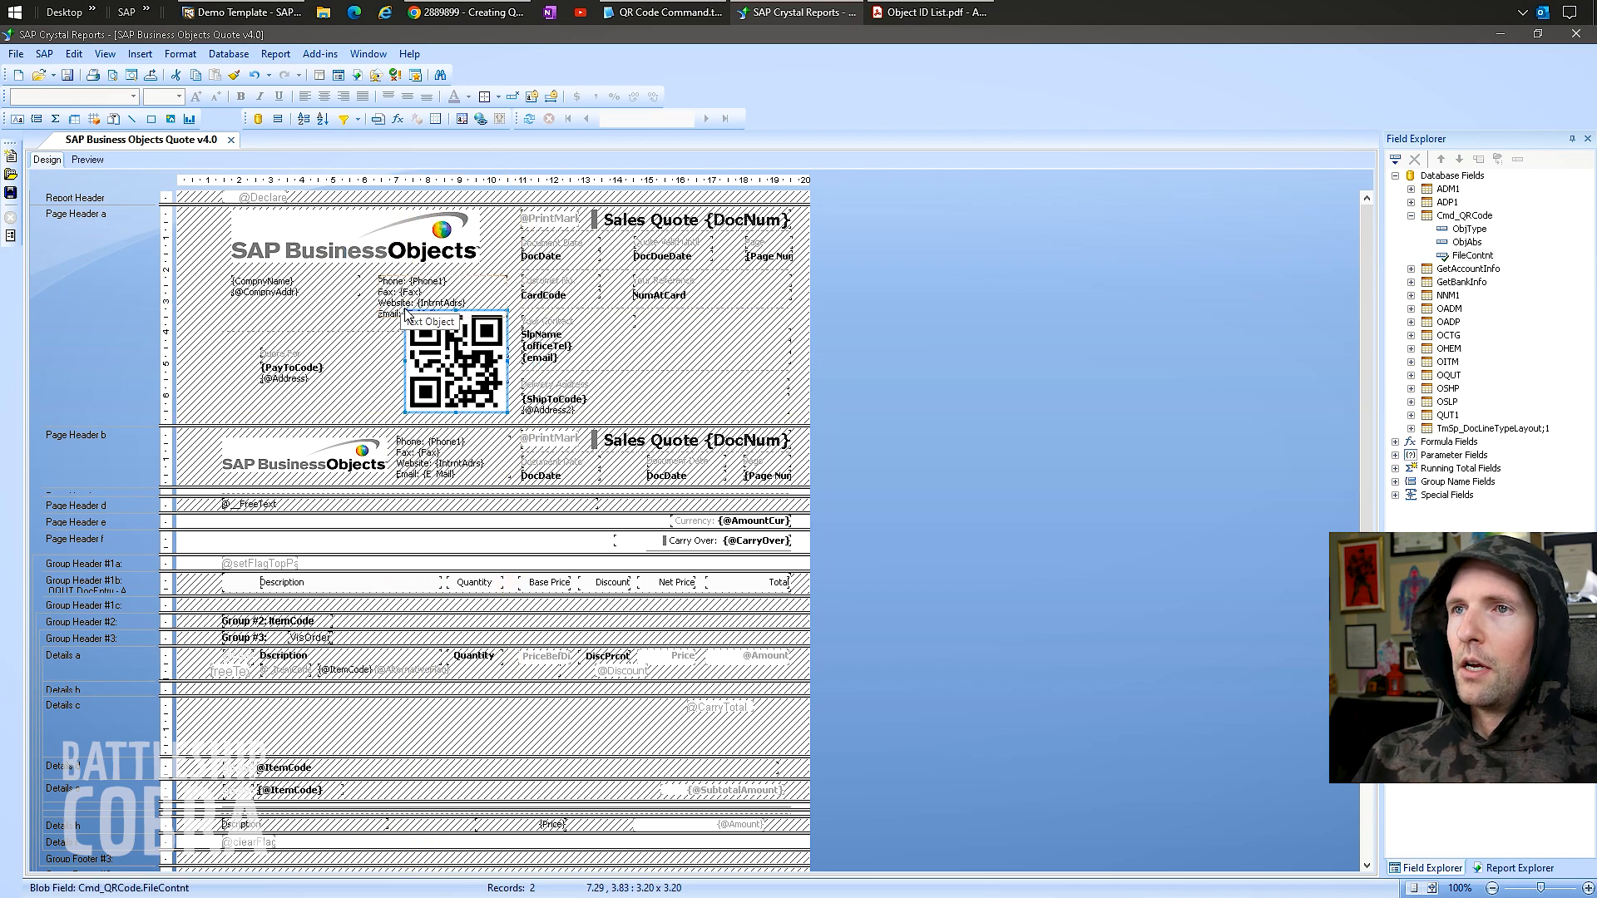
left_click_drag(406, 312, 429, 353)
left_click(87, 159)
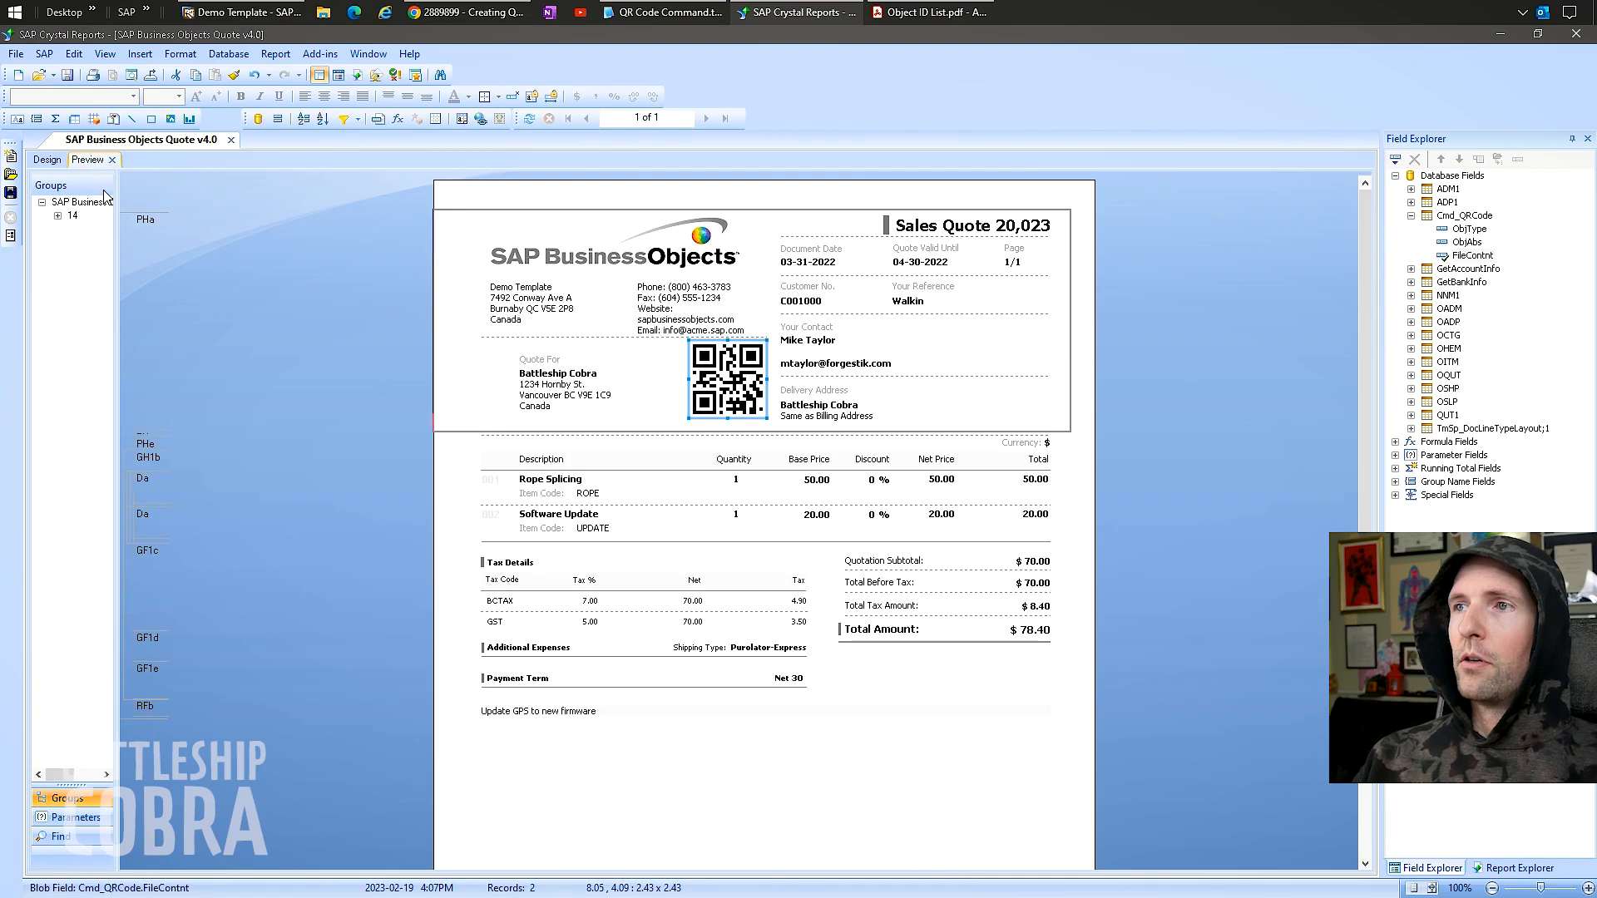
Nudge the QR code image beside the customer details and recheck it in Preview.
left_click_drag(730, 384, 739, 387)
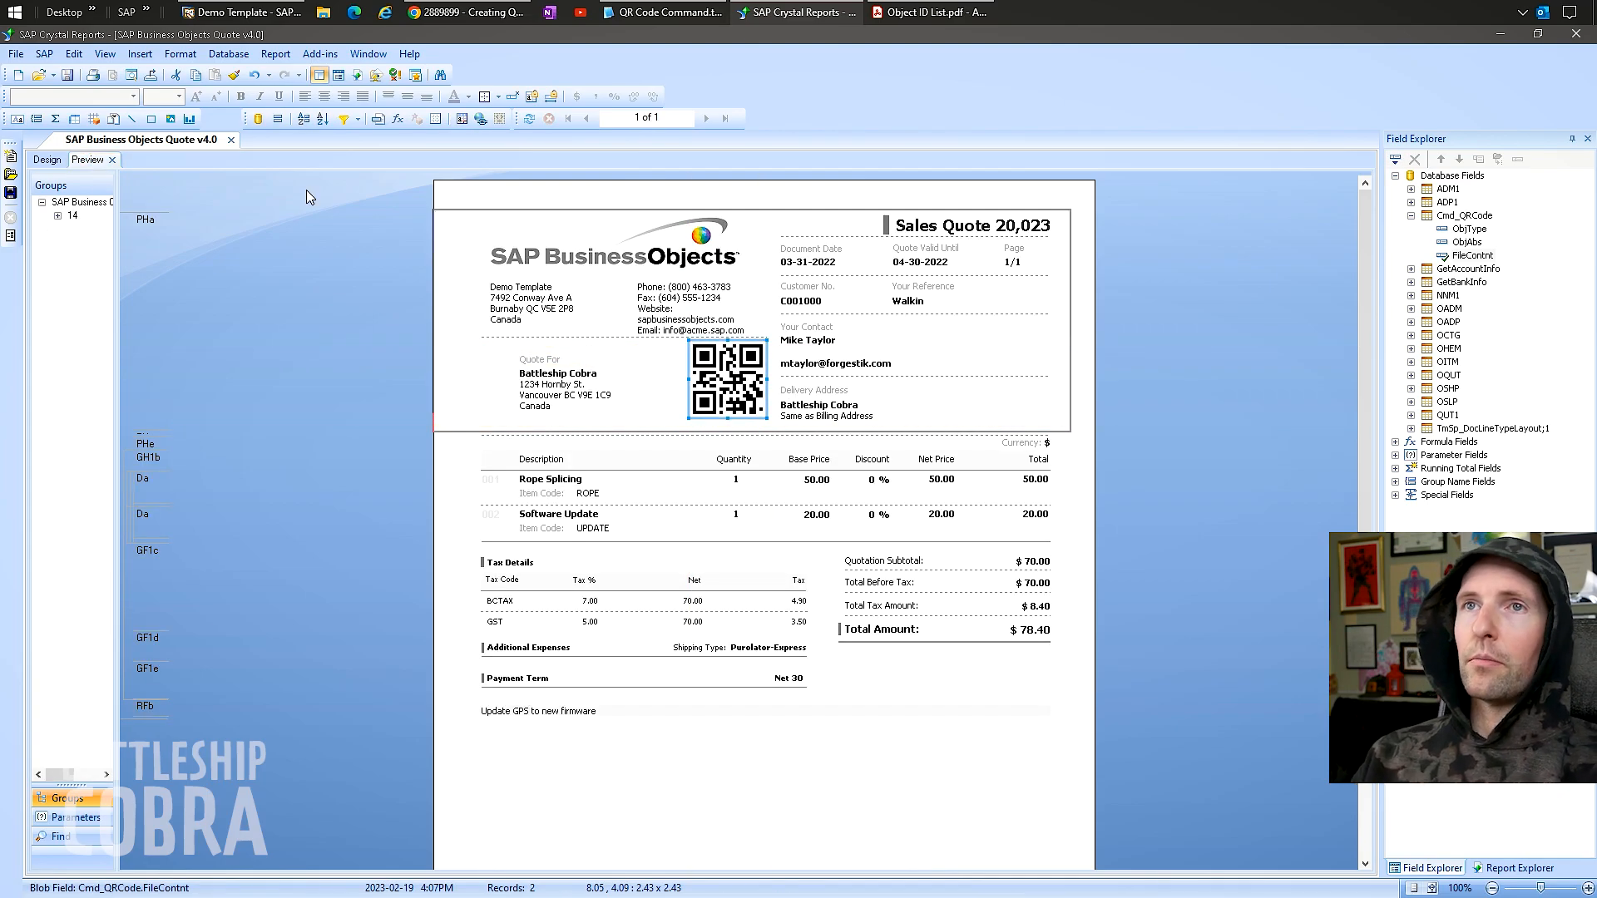
left_click(46, 159)
left_click(461, 405)
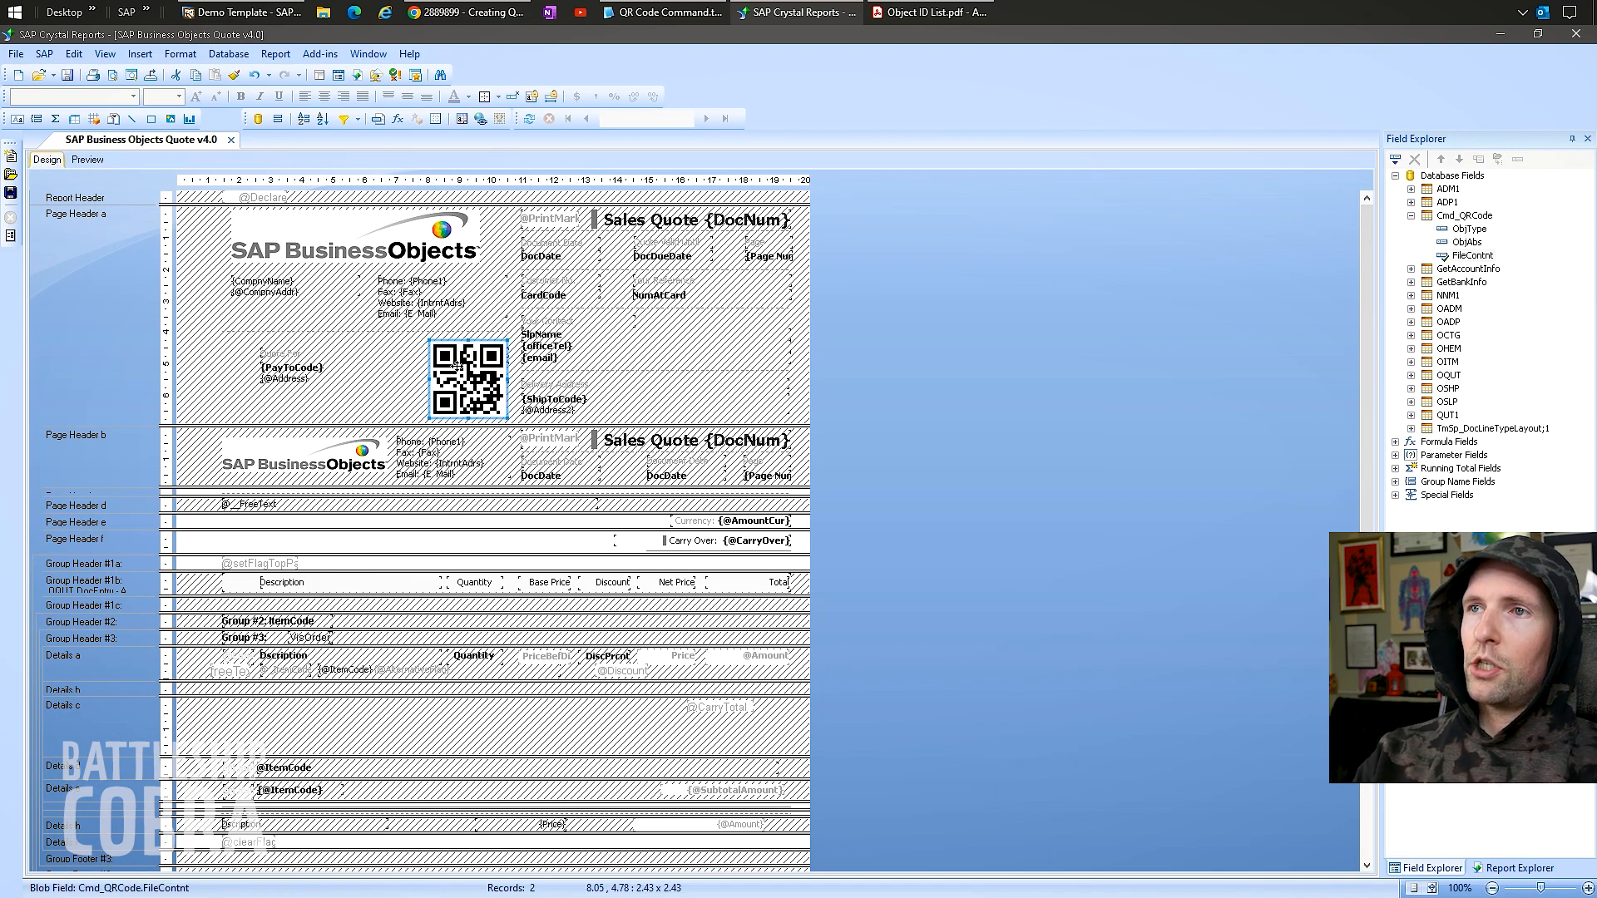
left_click(87, 159)
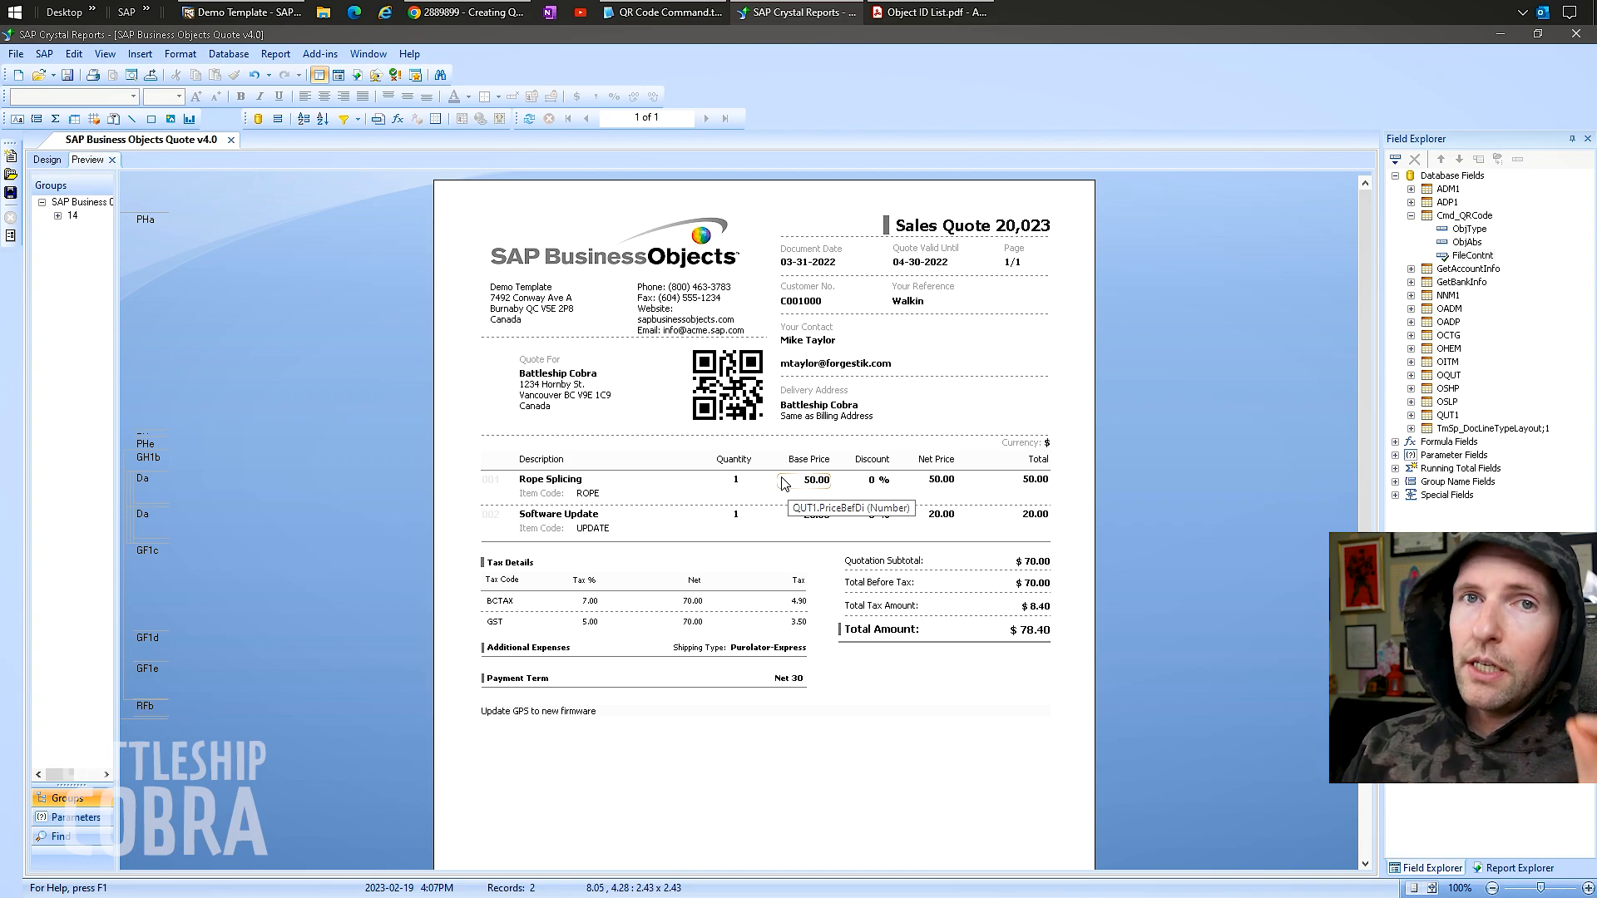
left_click(441, 17)
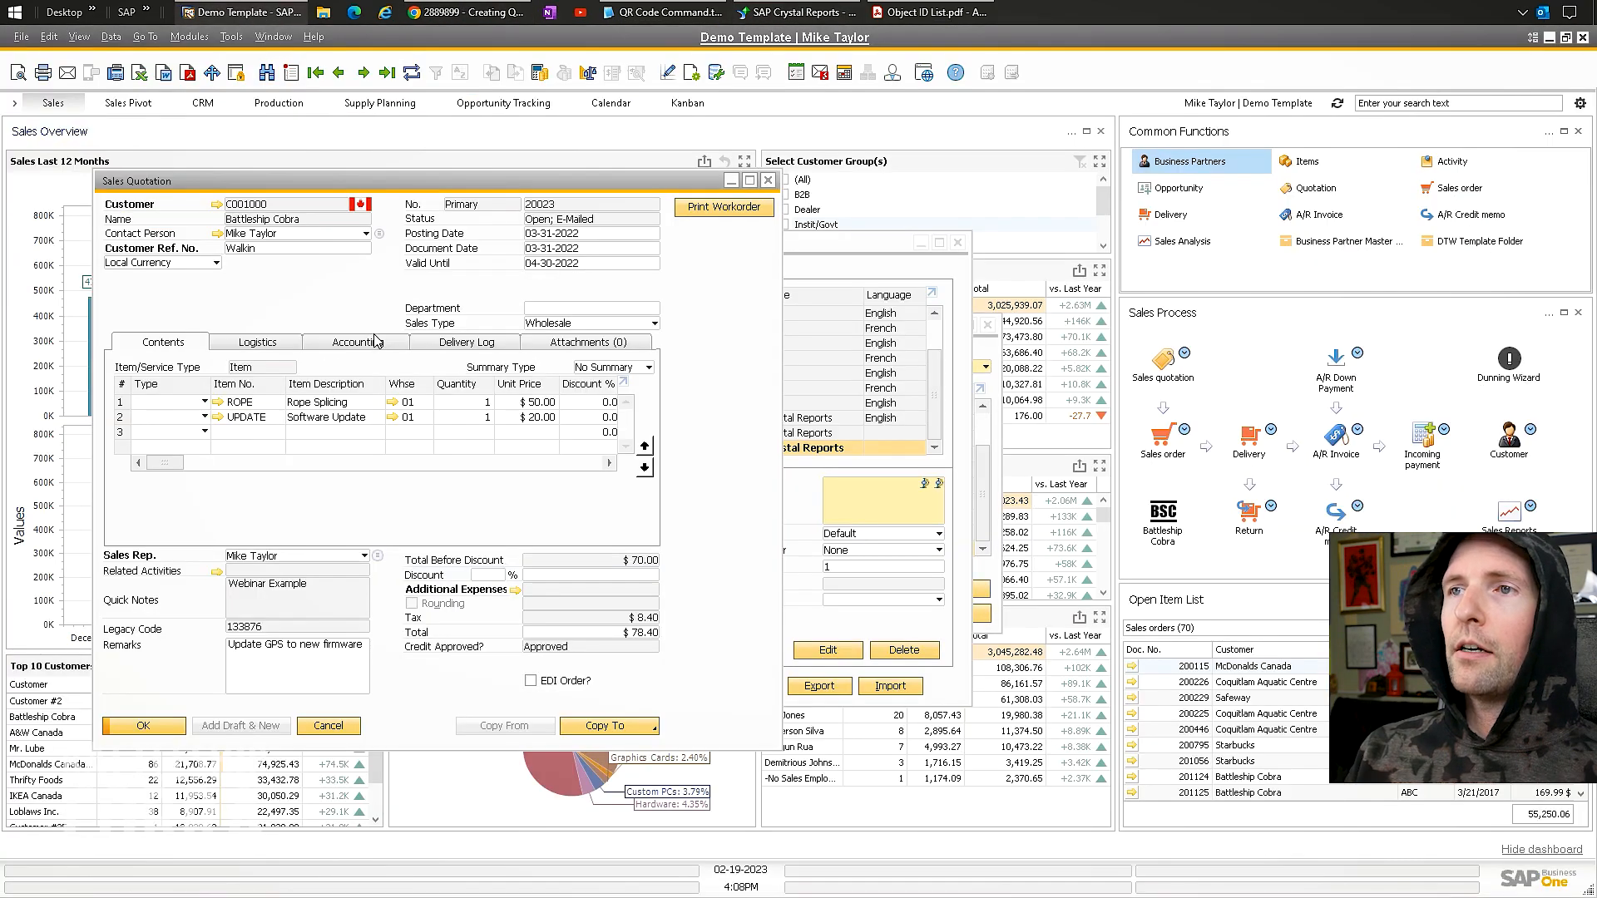
left_click(363, 342)
left_click_drag(614, 379, 472, 368)
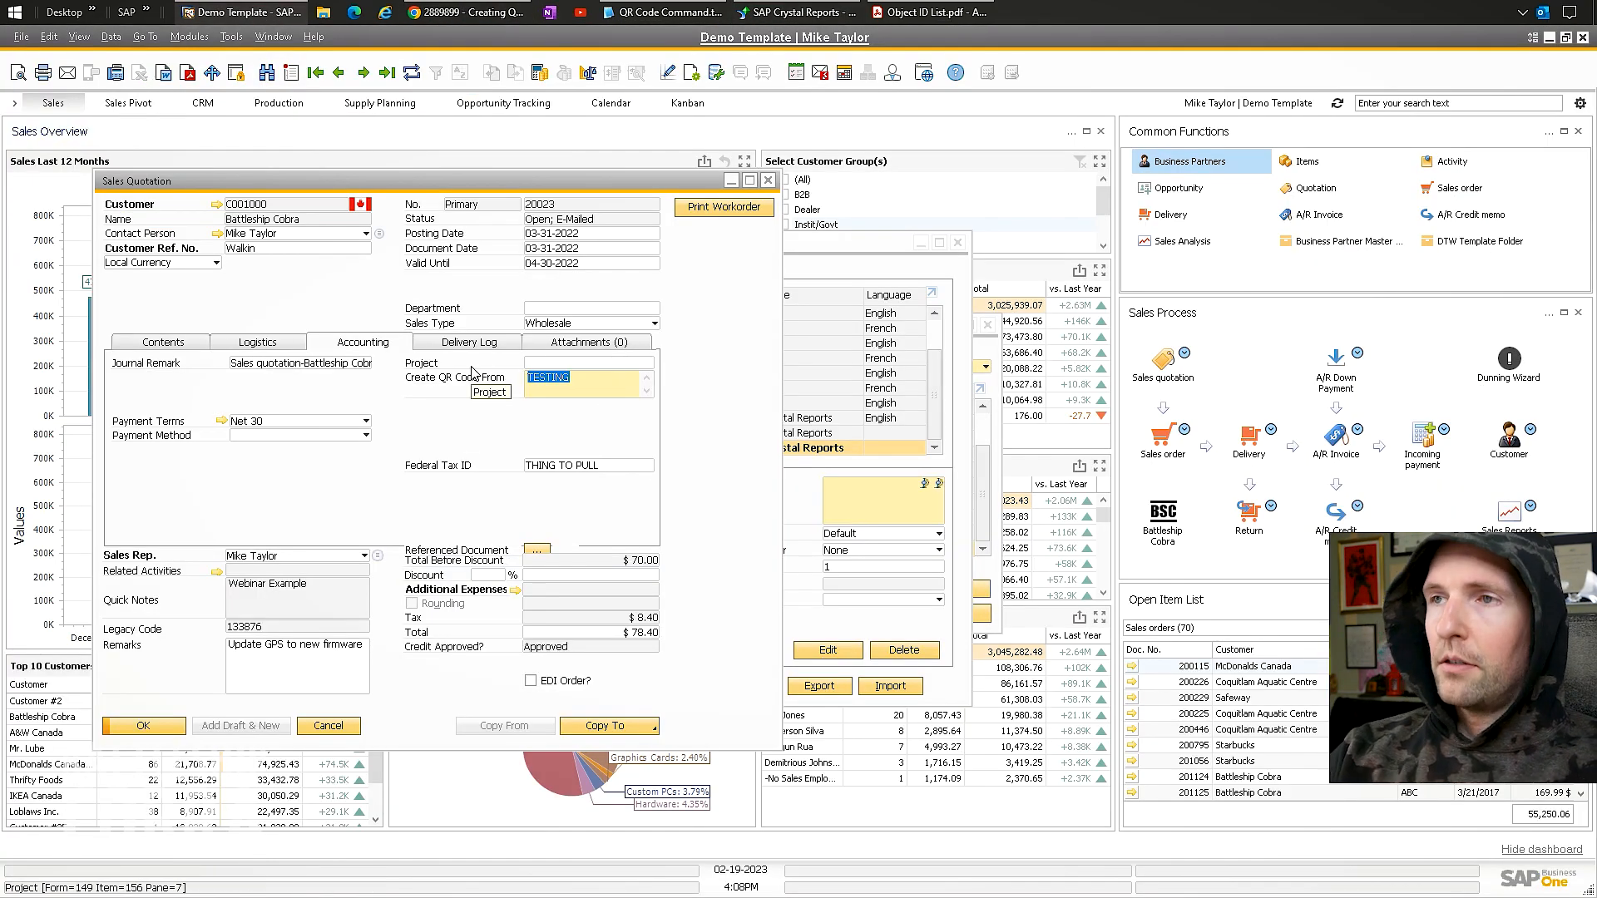
type("http://")
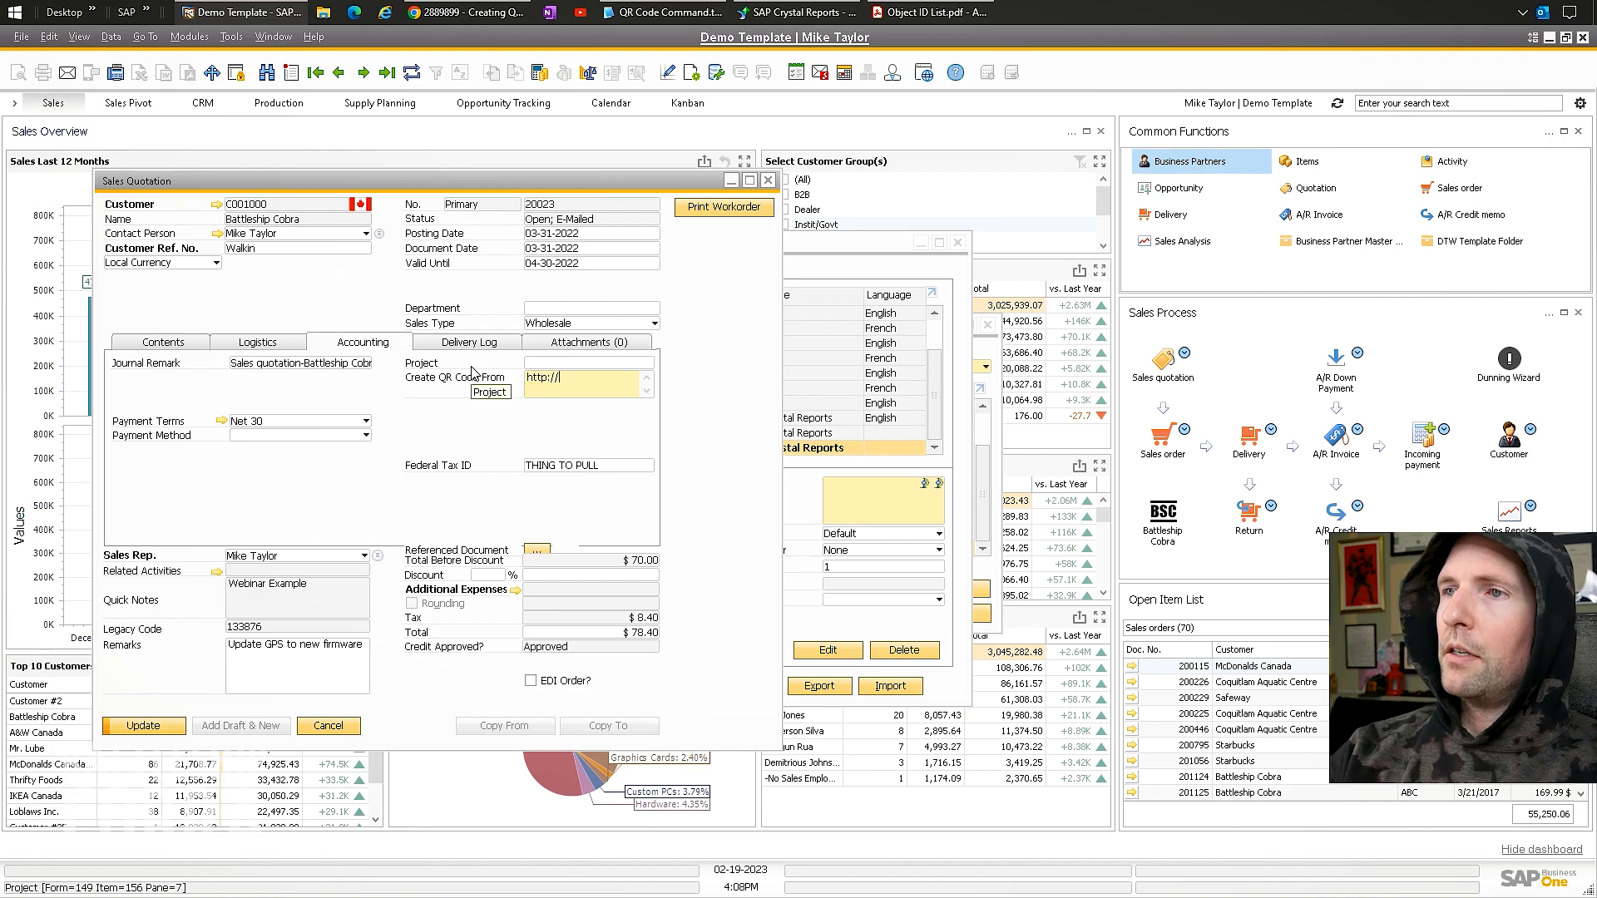
type("www.battle")
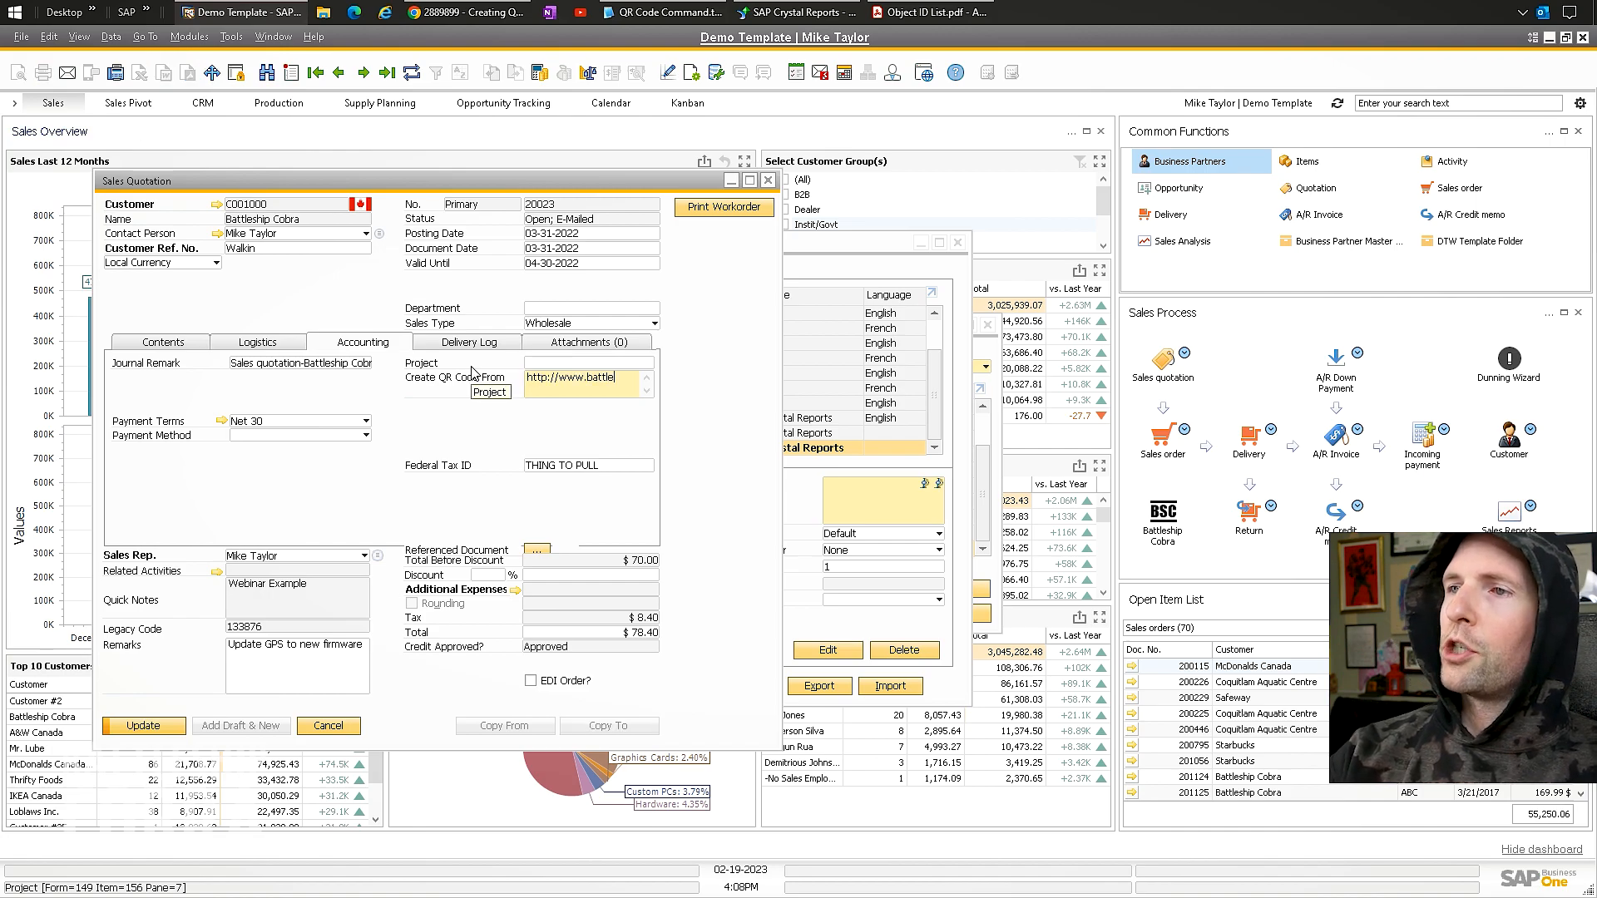
type("shipcobra.")
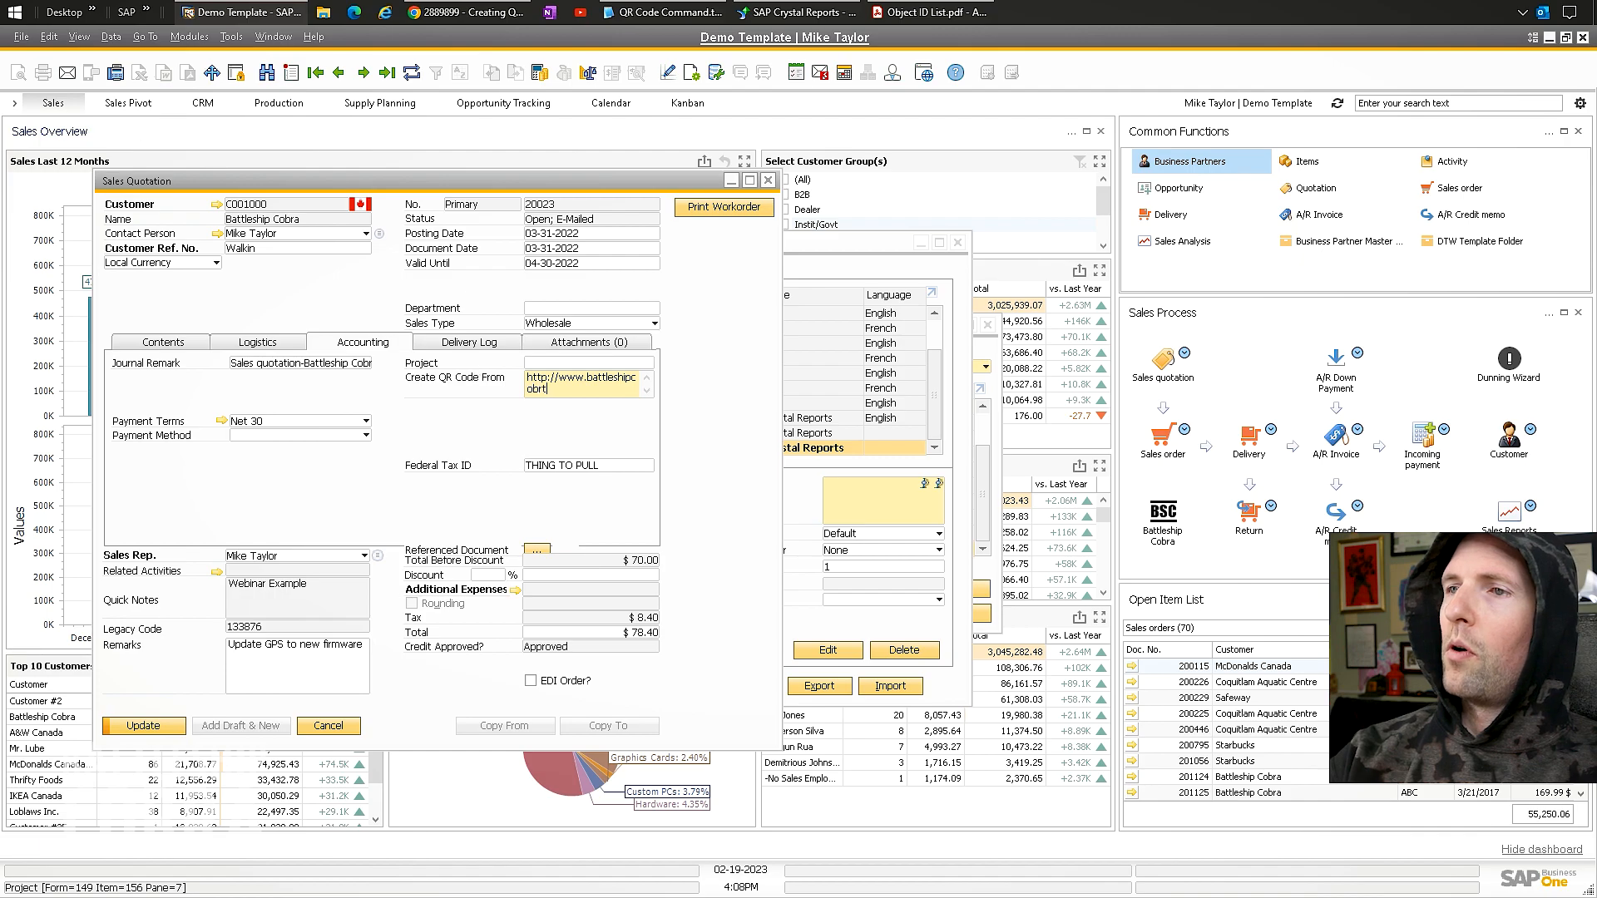
type("com/")
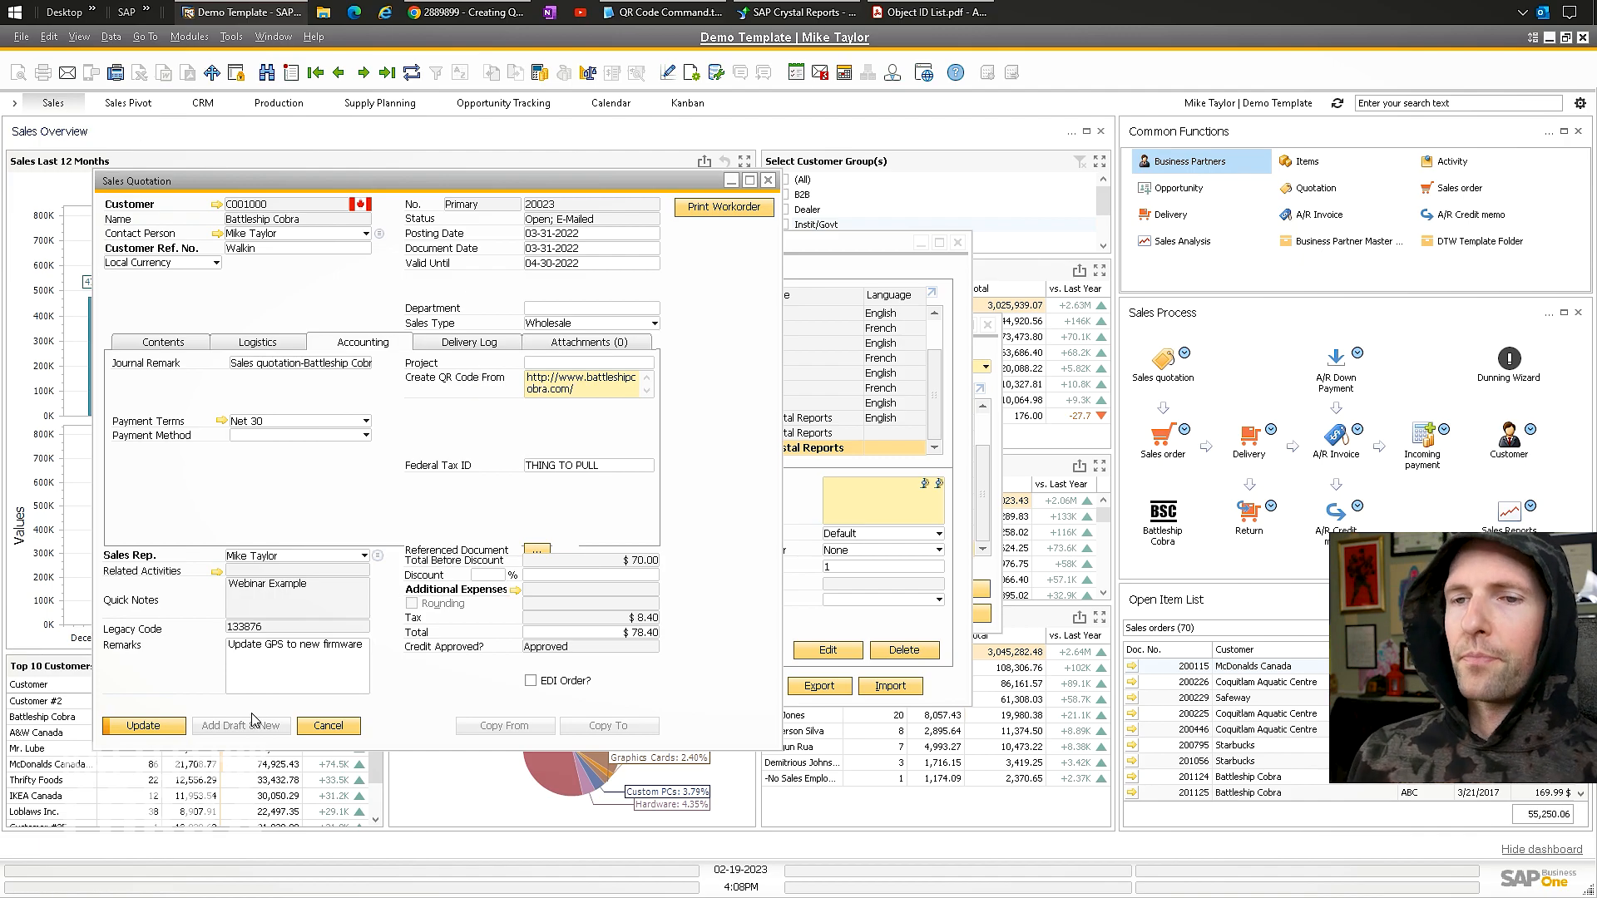
left_click(143, 726)
left_click(796, 12)
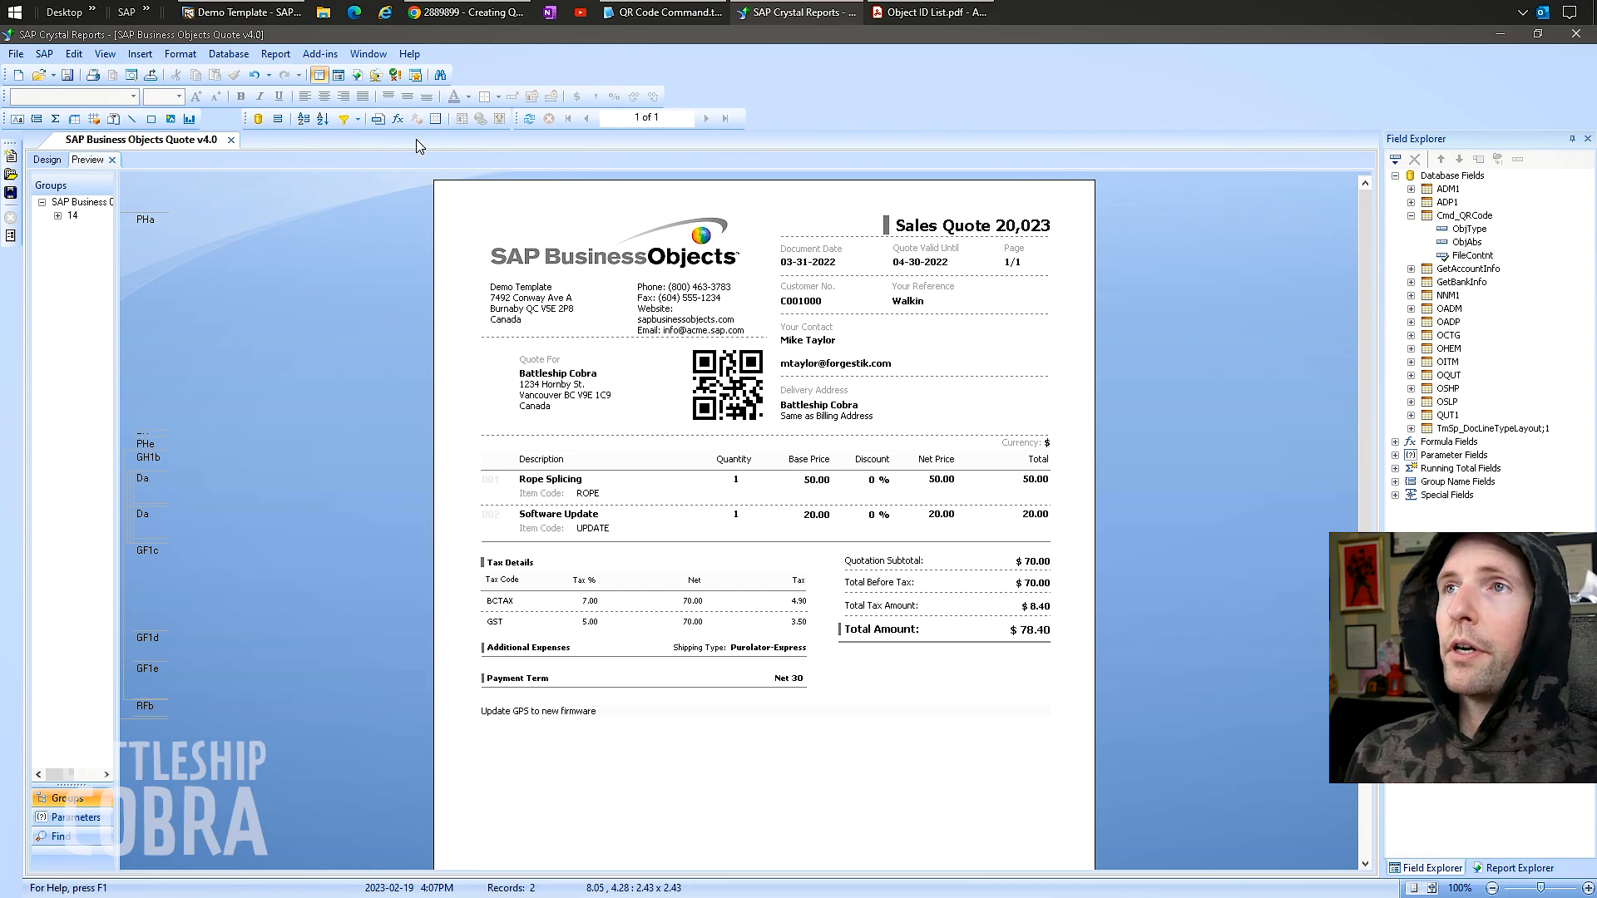
Refresh the report to regenerate the QR code, then return to sales quotation 20023's Create QR Code From field in SAP Business One.
left_click(529, 118)
left_click(752, 531)
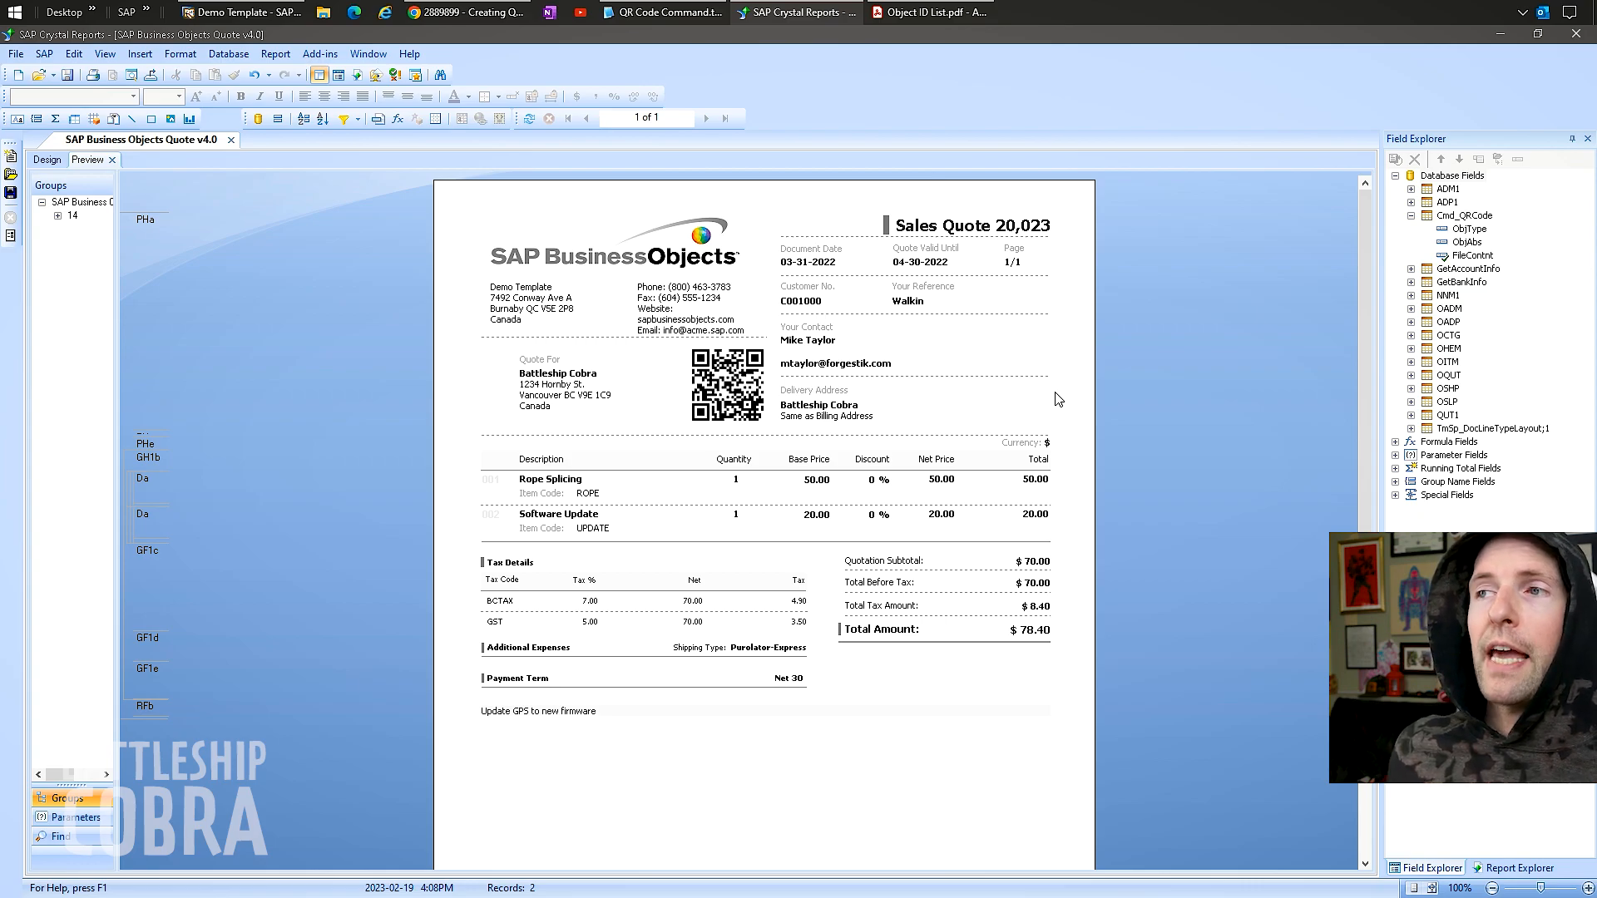
left_click(243, 12)
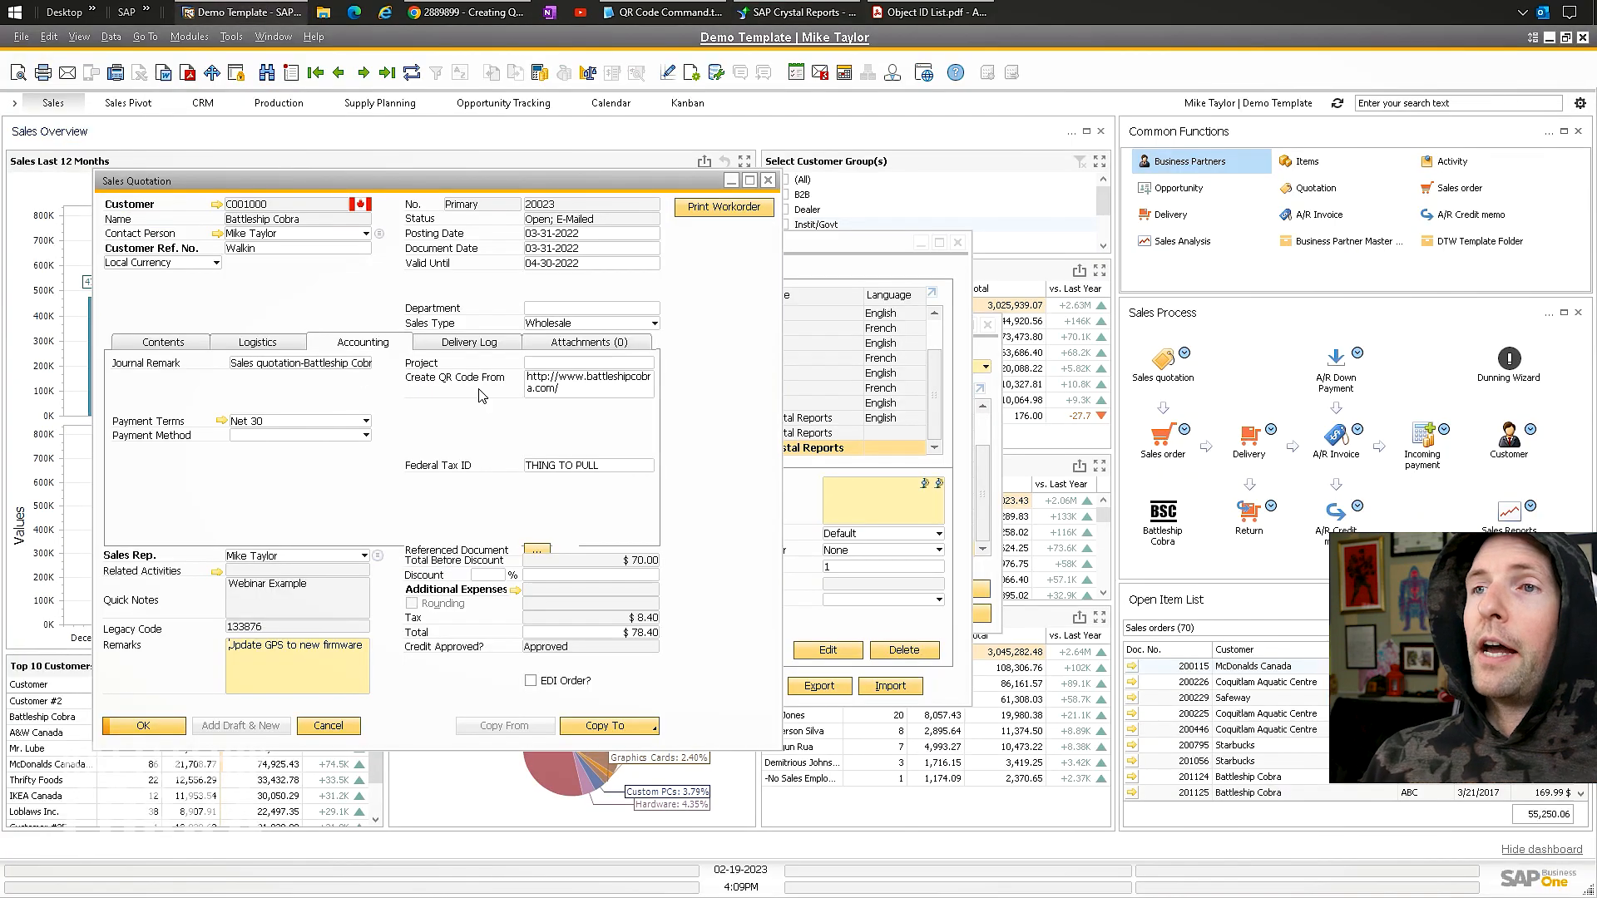
left_click(478, 395)
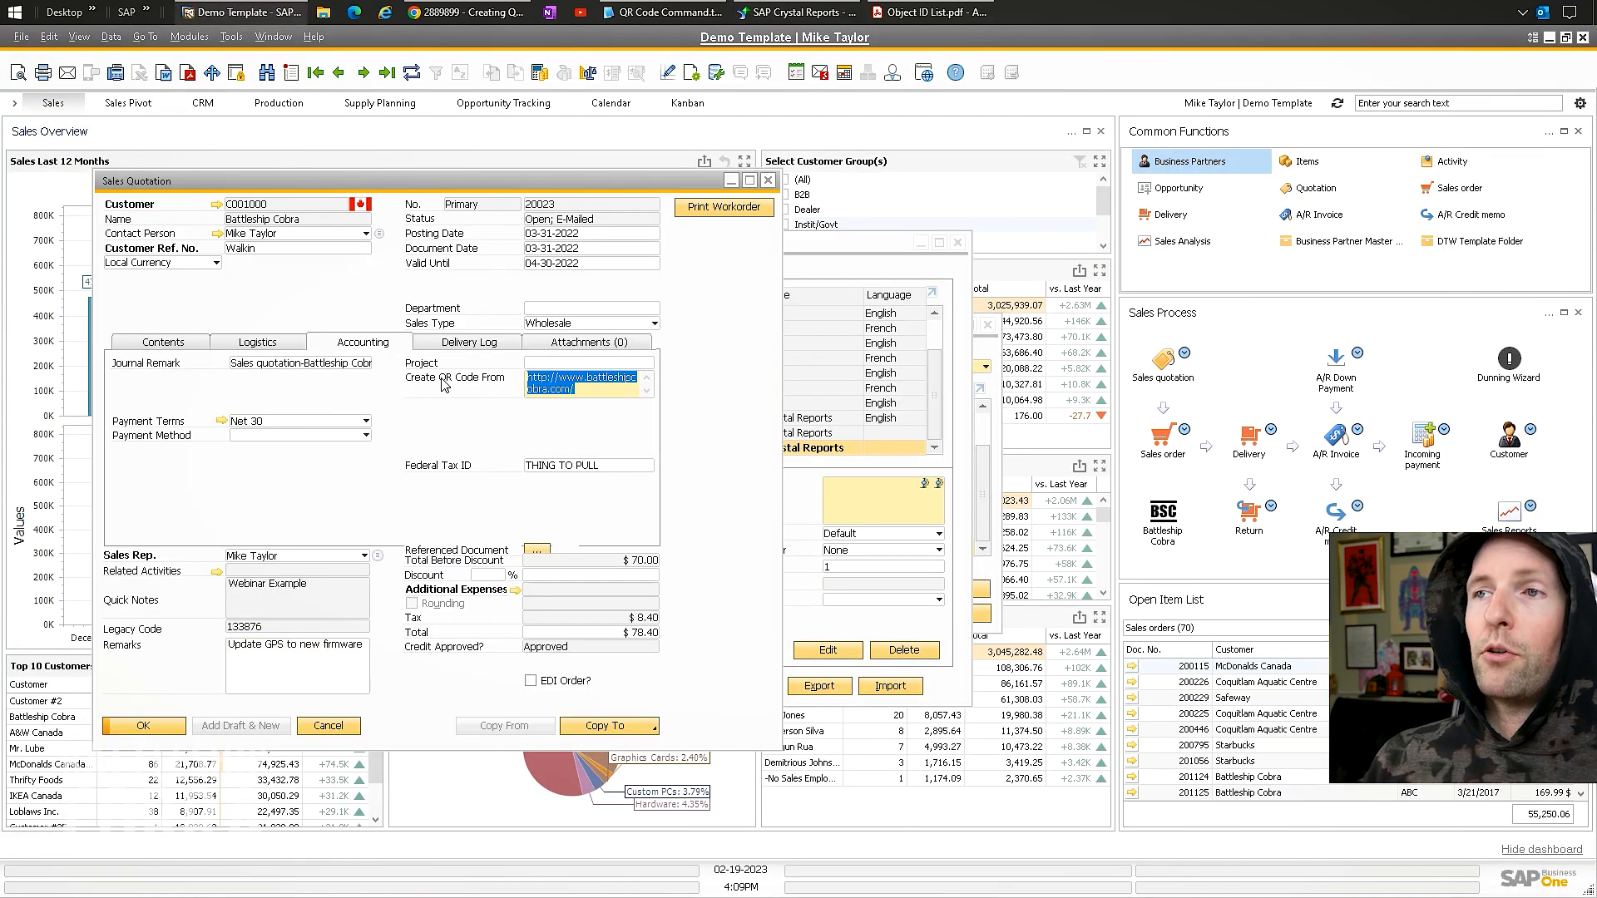